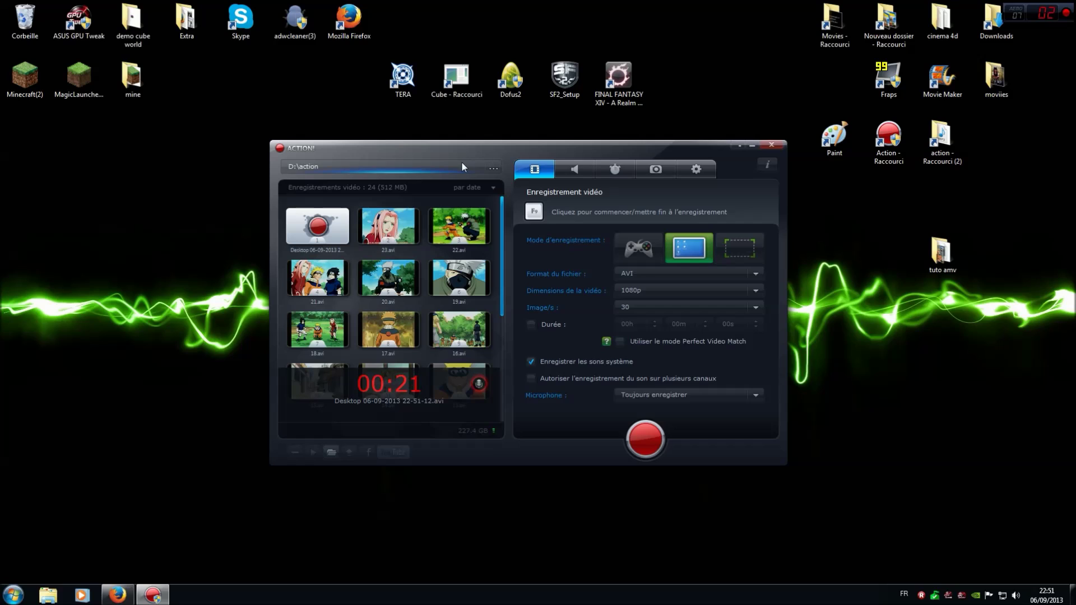
click(14, 595)
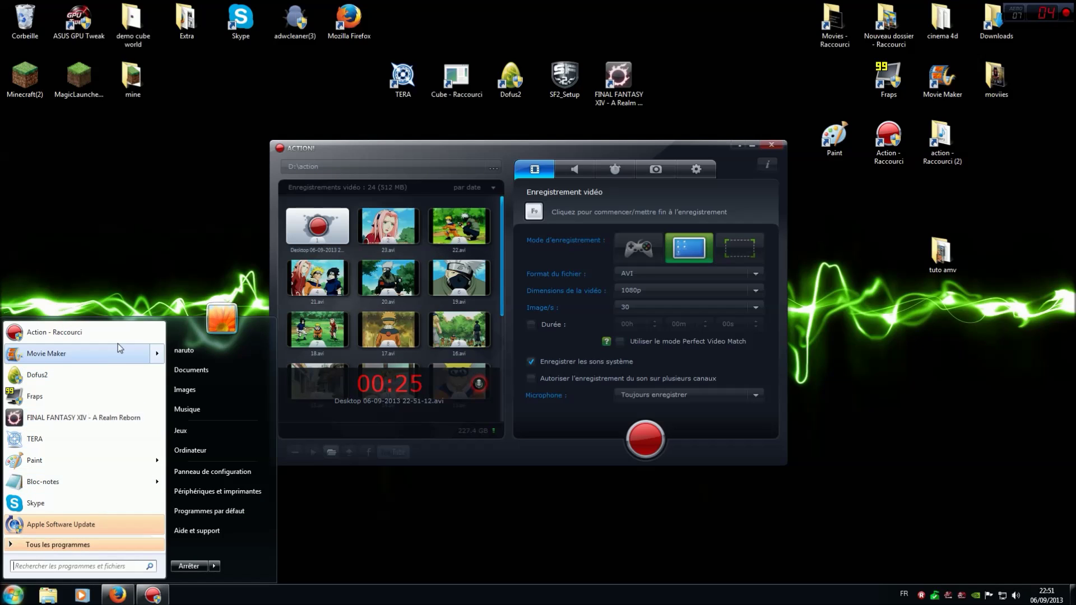
mouse_move(105, 352)
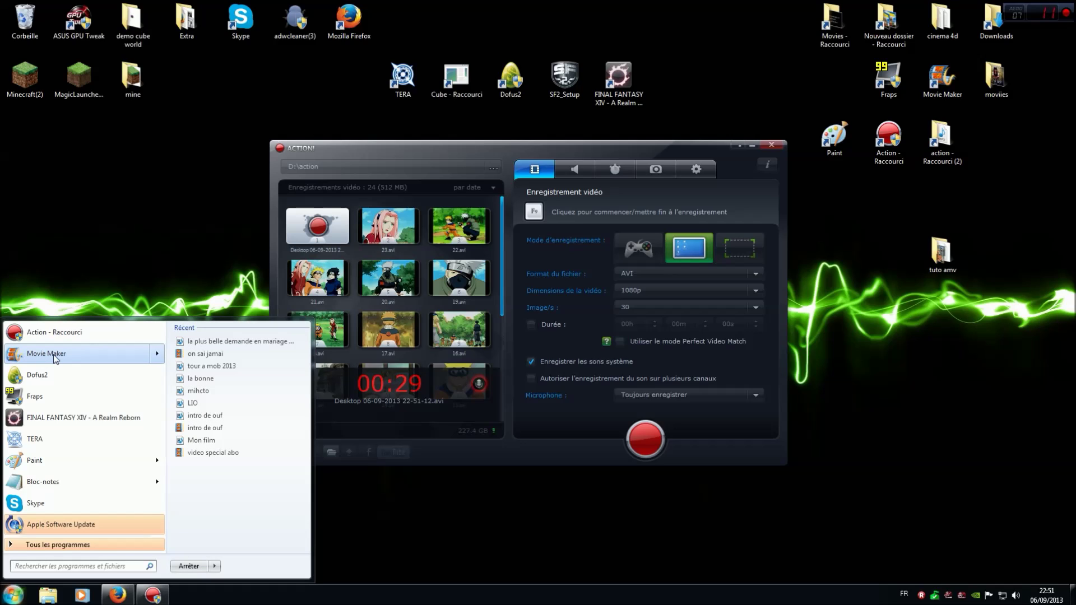
click(70, 353)
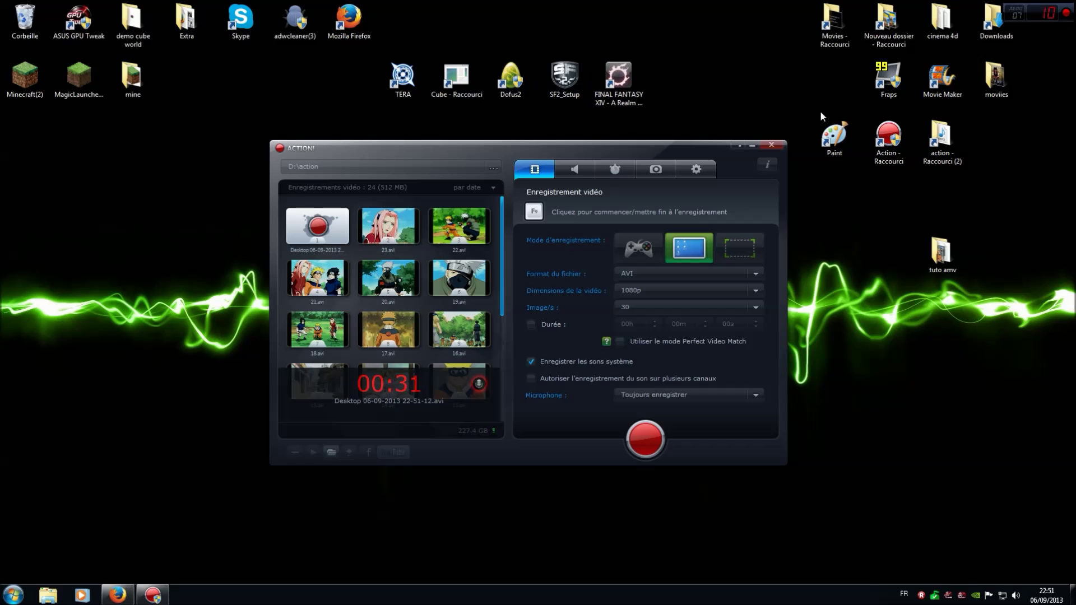
Step: Move the Paint shortcut beside the tuto amv folder on the desktop and minimize the Action! recorder window
mouse_move(839, 136)
mouse_down()
mouse_move(864, 214)
mouse_move(891, 249)
mouse_up()
click(904, 309)
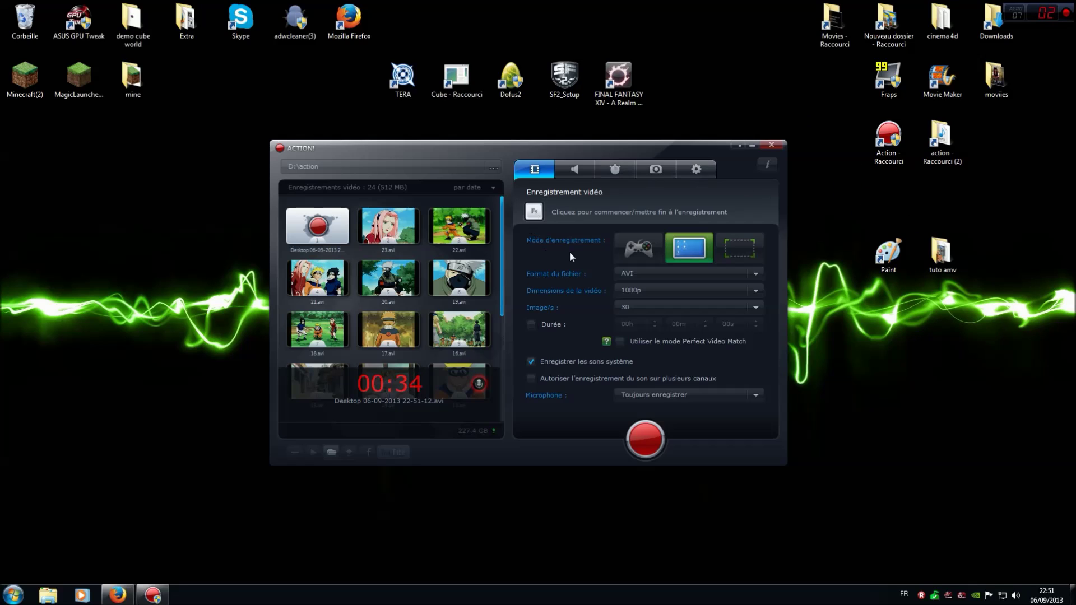
click(741, 147)
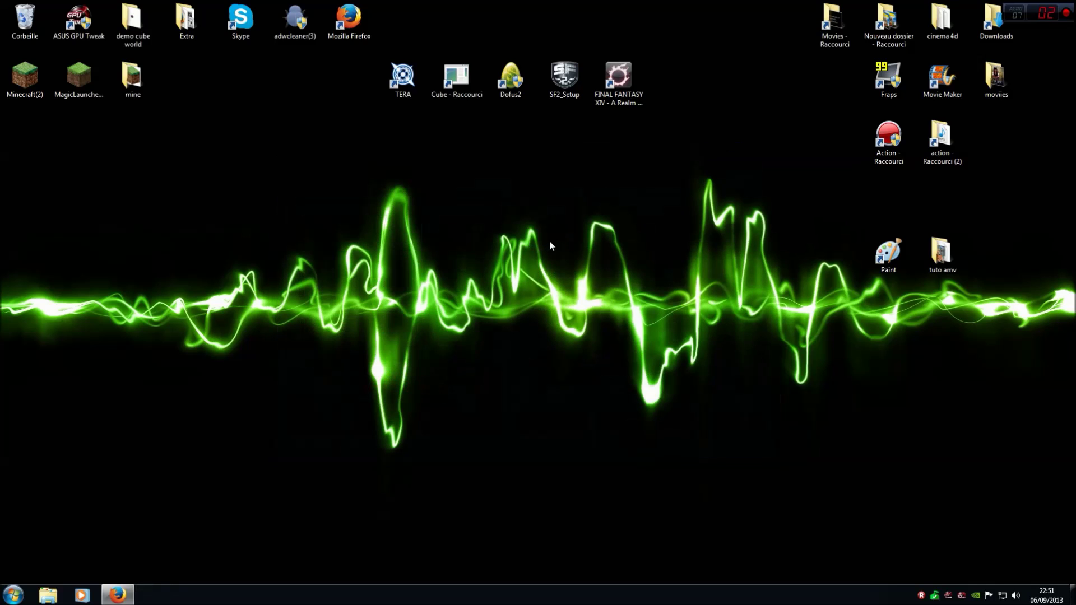
Step: Open the tuto amv folder from the desktop, preview video clip 03 and close the player
right_click(562, 230)
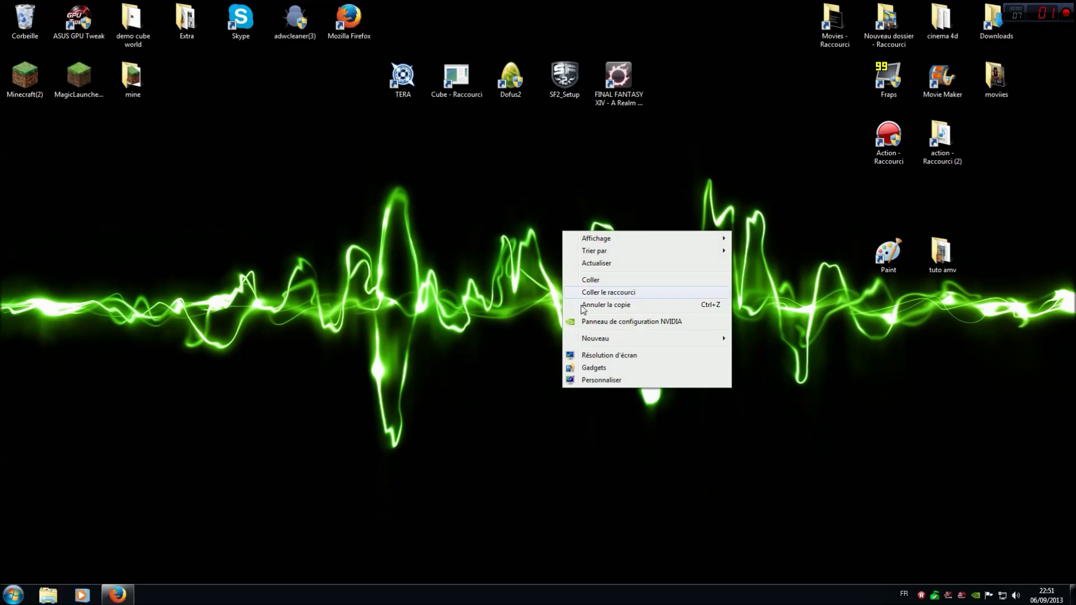
click(805, 308)
double_click(941, 253)
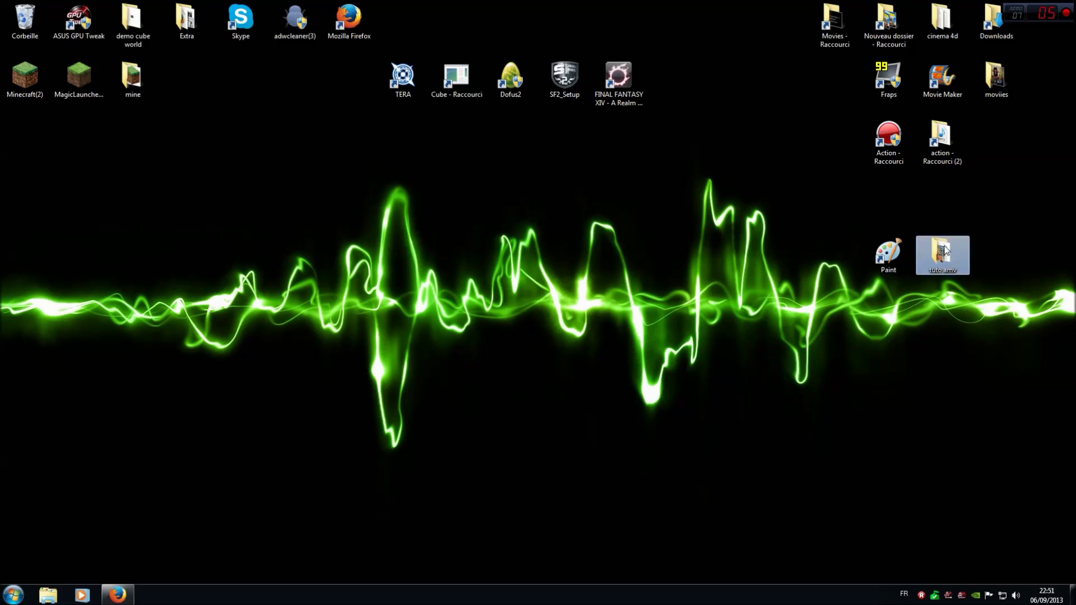
click(1027, 28)
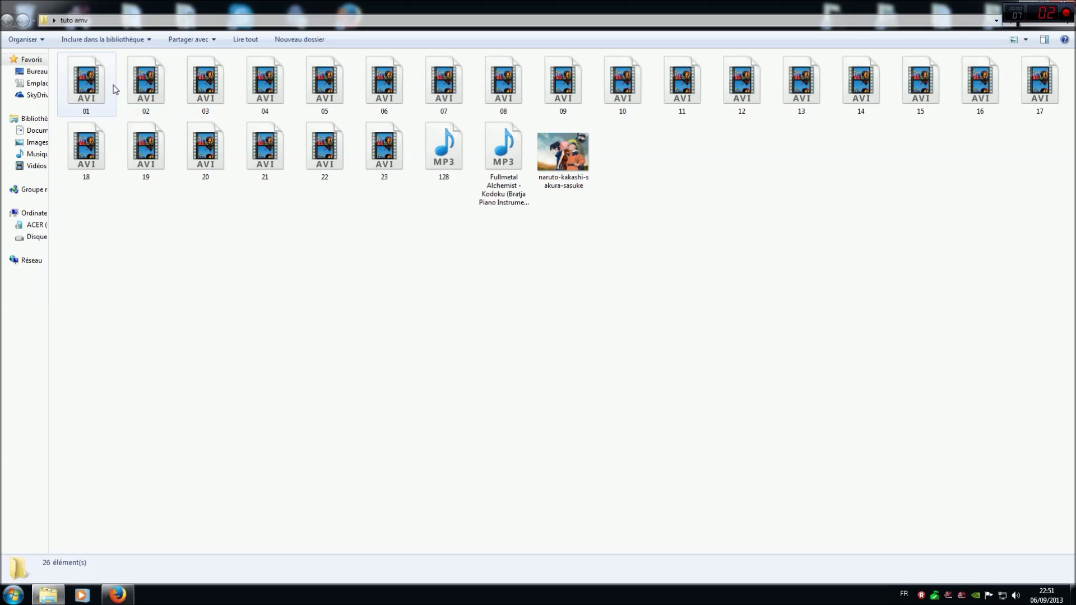
double_click(205, 81)
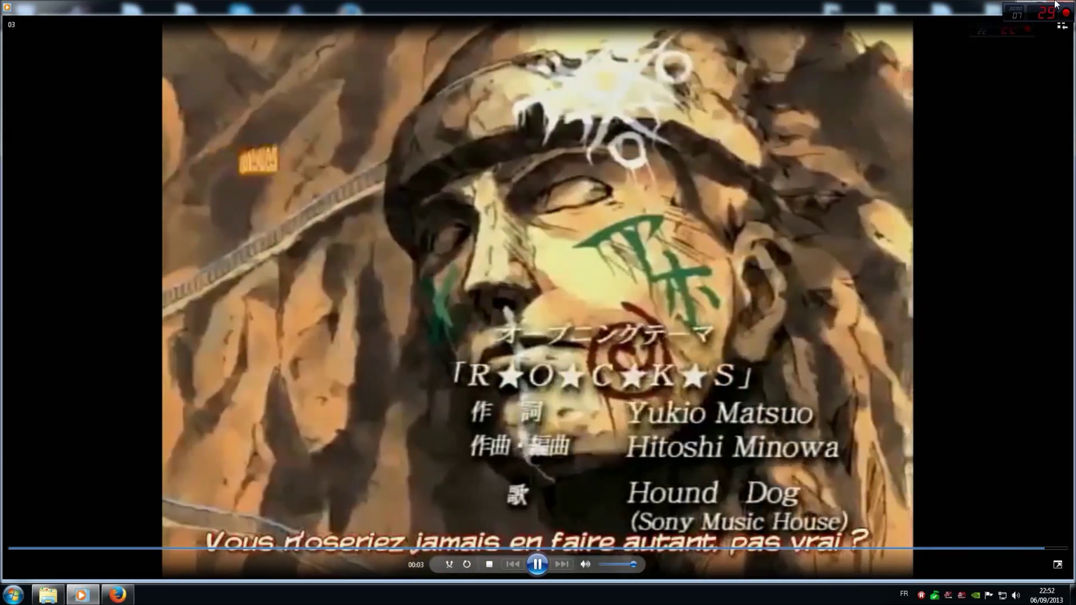
click(1056, 5)
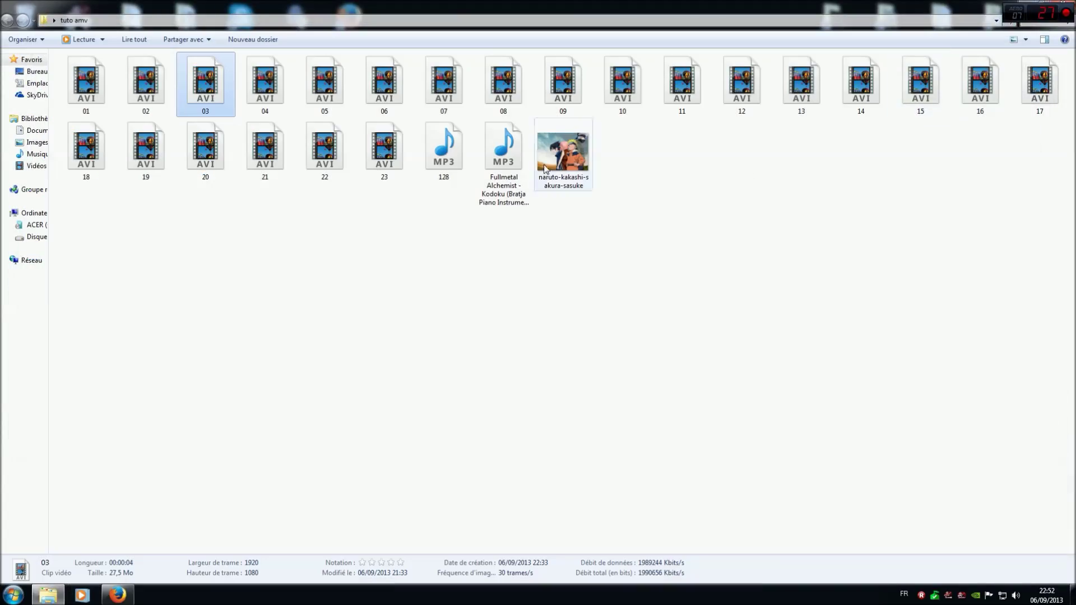
Step: Restore the tuto amv folder window to a smaller size and move it clear of the Movie Maker desktop shortcut
click(1040, 8)
scroll(942, 371, down, 3)
scroll(942, 370, up, 3)
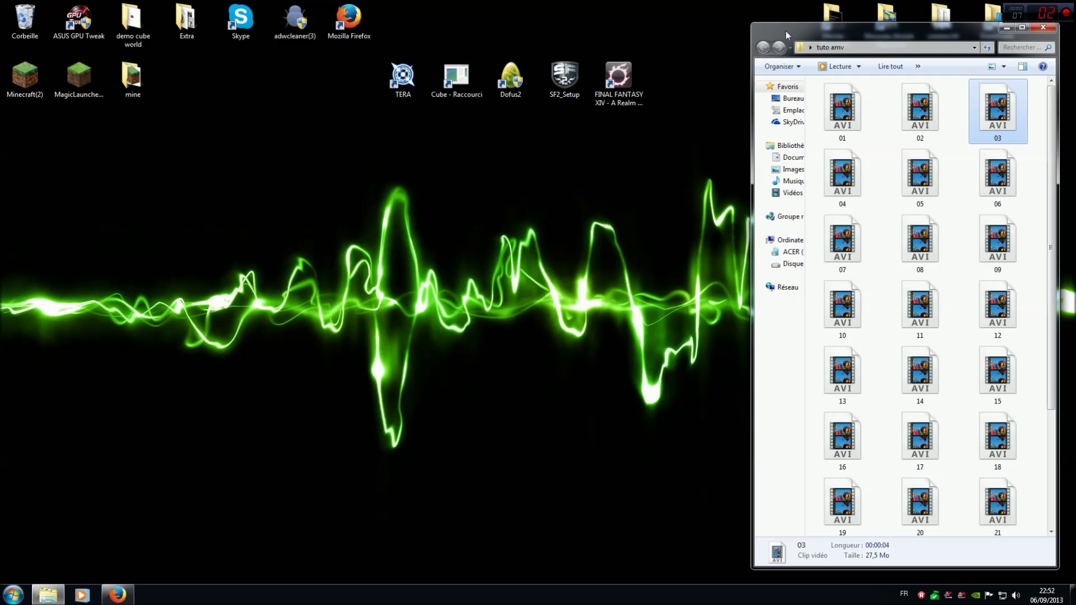
drag(785, 29, 805, 27)
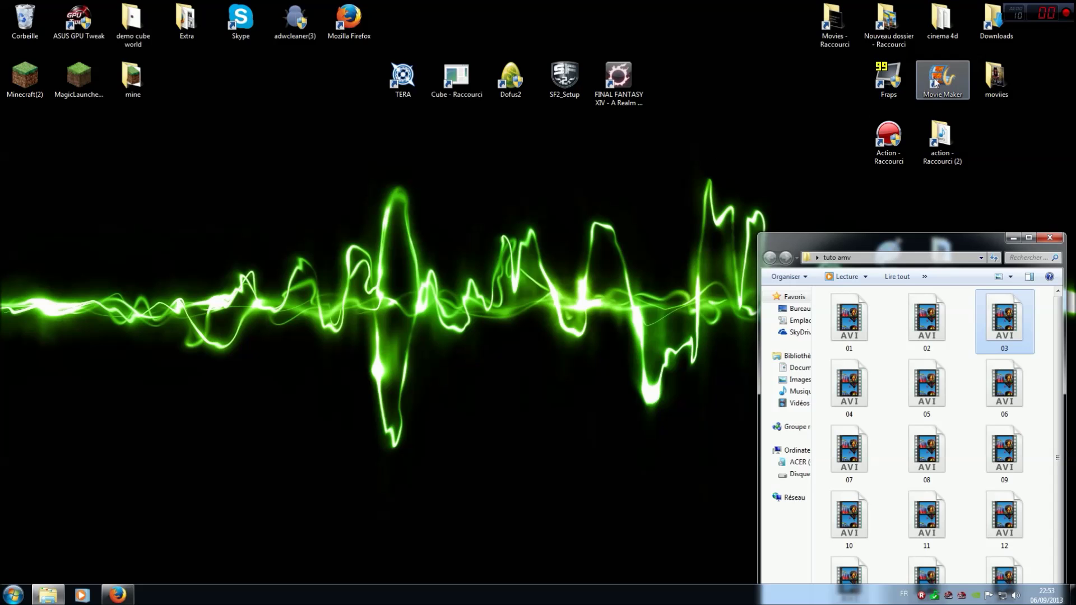
Step: Open Movie Maker and arrange its window side by side with the tuto amv folder window, both nearly full screen height
double_click(943, 81)
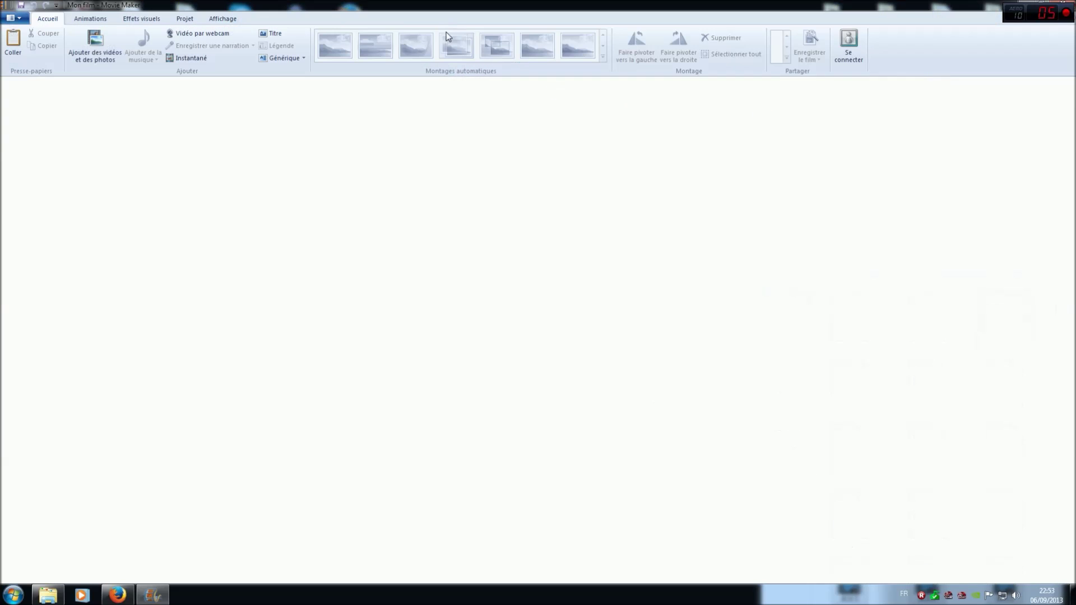
double_click(942, 10)
drag(820, 44, 486, 16)
drag(603, 123, 749, 124)
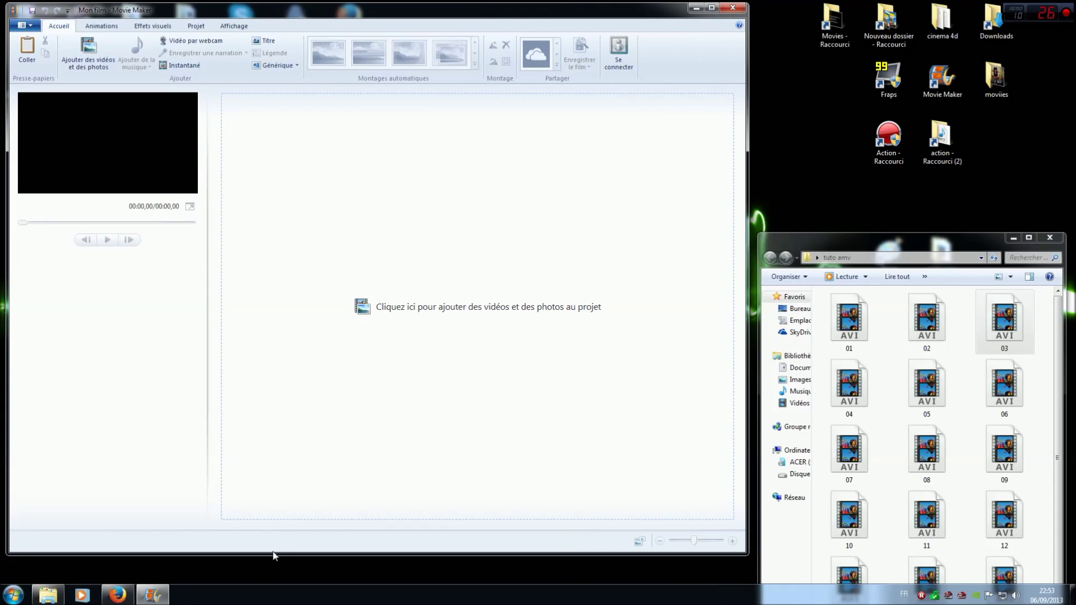
drag(273, 554, 291, 573)
drag(802, 250, 797, 14)
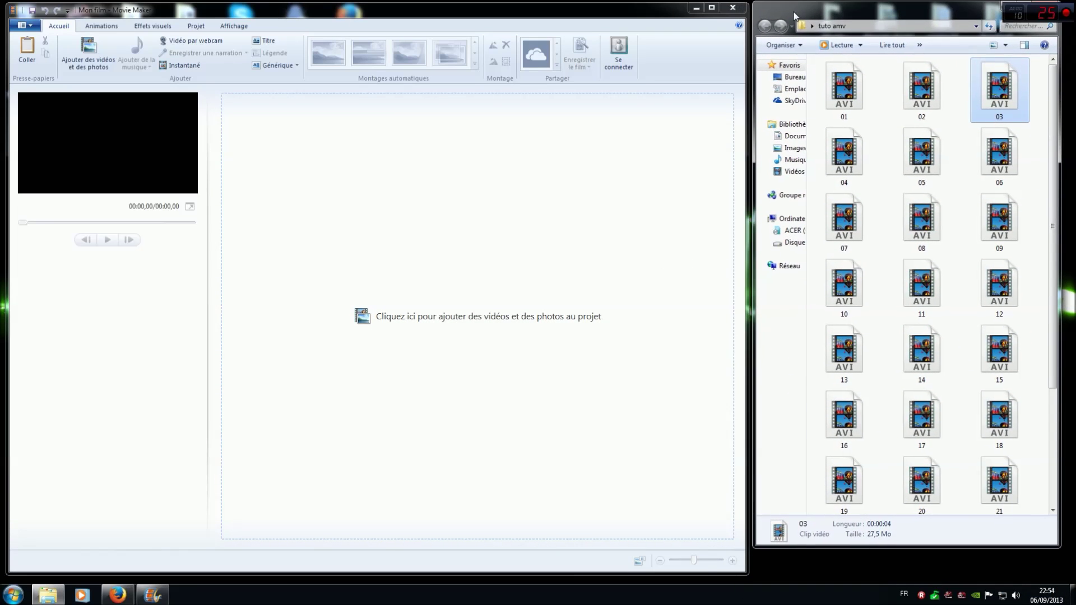
drag(856, 549, 856, 568)
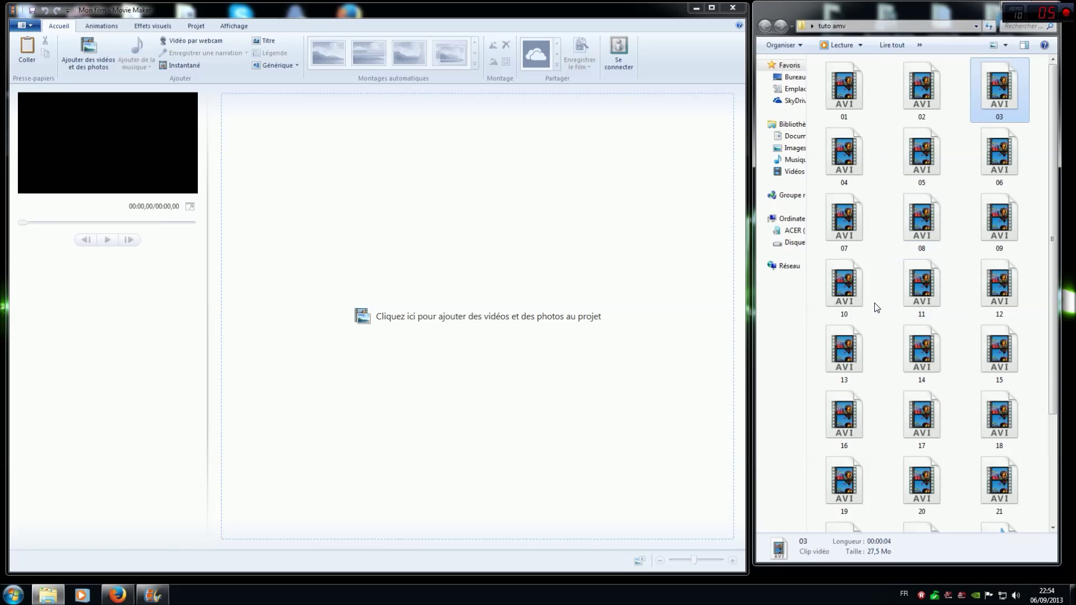
Step: Add the video "intro bobdepso 2013" from the tuto amv folder to the empty Movie Maker project
scroll(880, 448, down, 3)
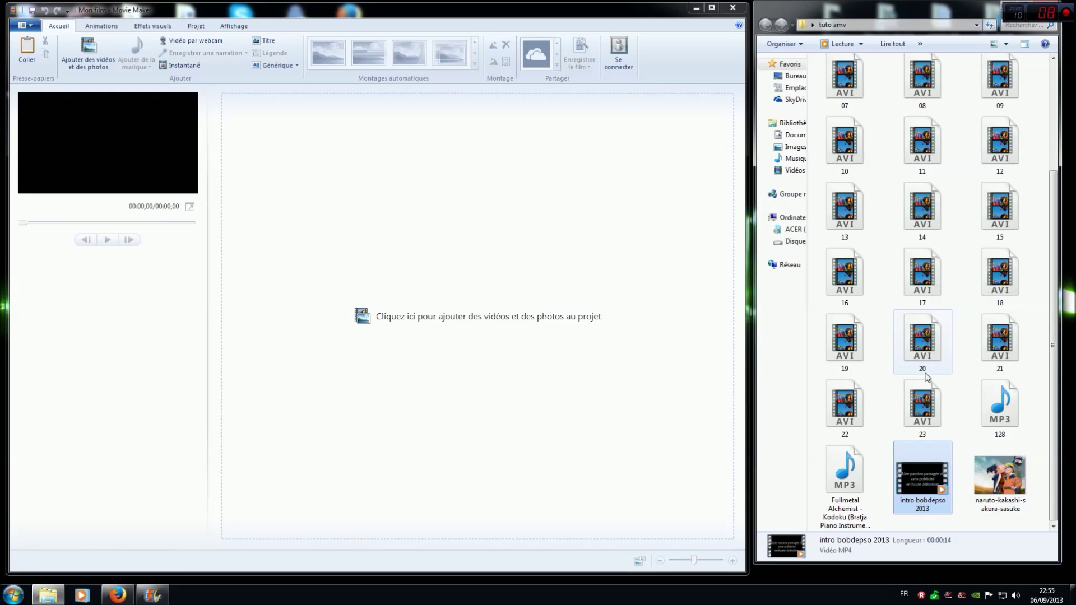
drag(926, 485, 283, 109)
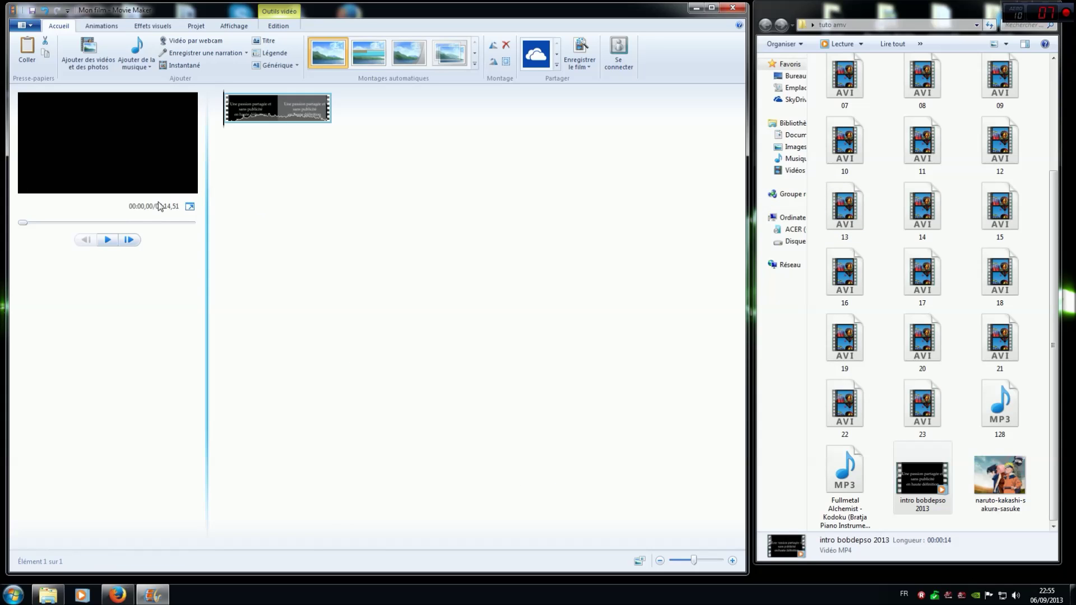
Step: Play the intro clip, view it in full screen and return to the editor
click(108, 240)
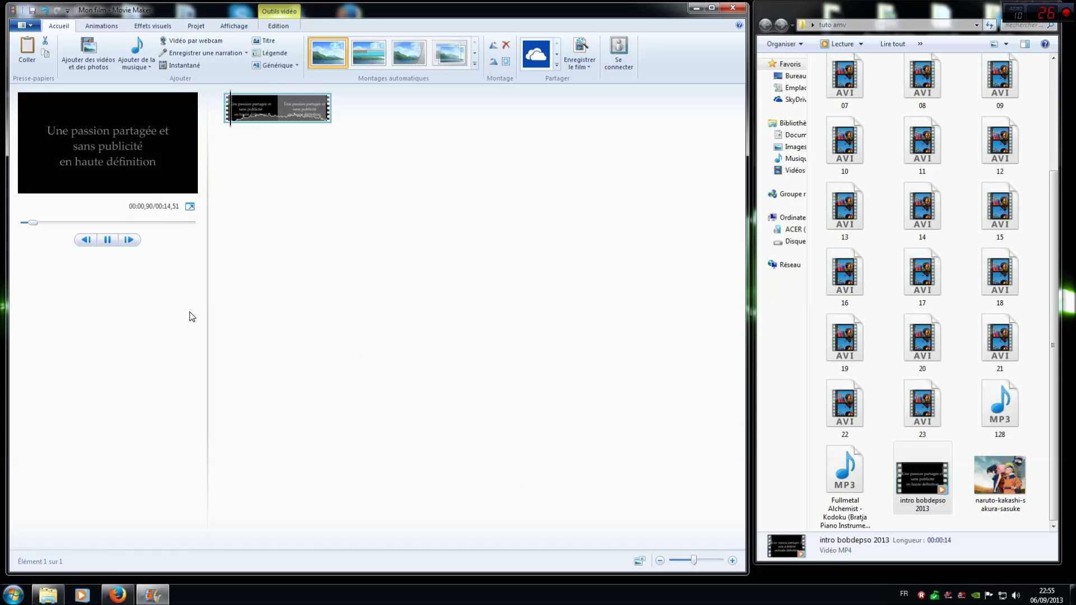
click(190, 205)
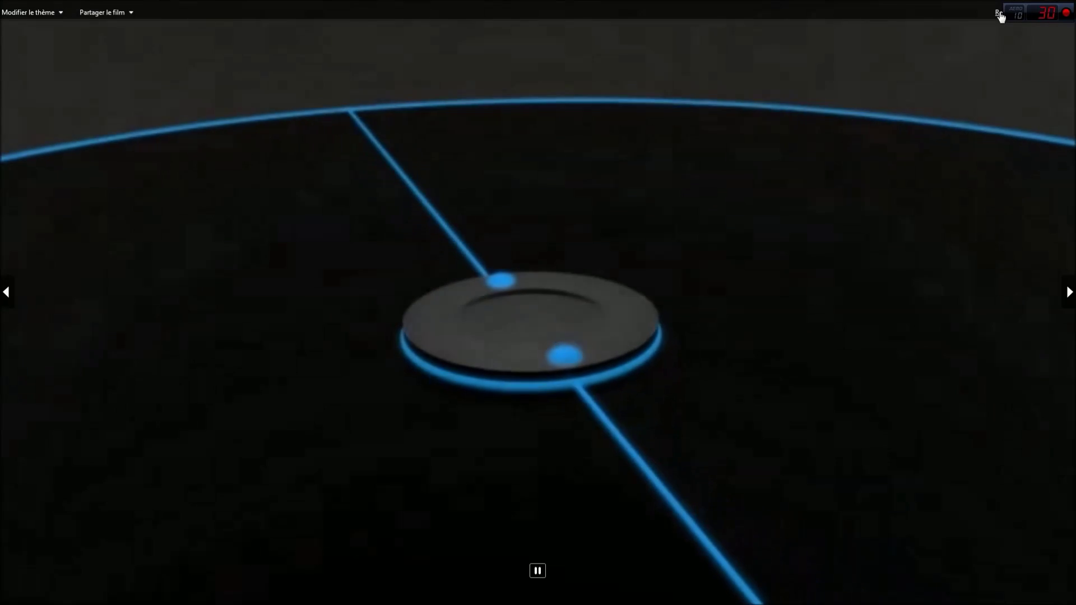
click(999, 15)
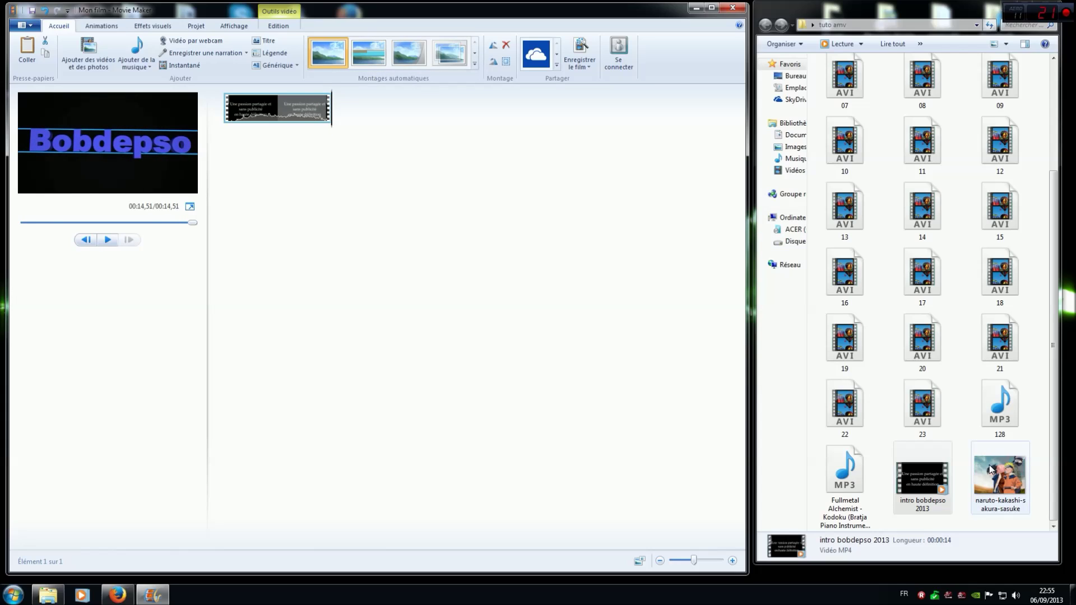
Step: Add a credits (Générique) clip directly after the intro video
drag(1055, 297, 1061, 168)
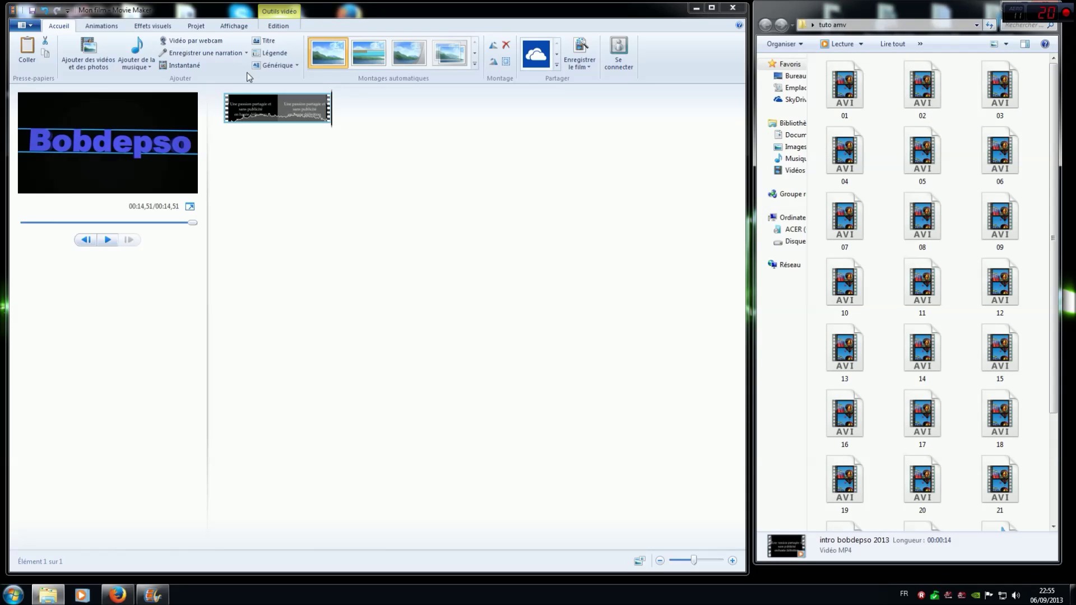
click(264, 65)
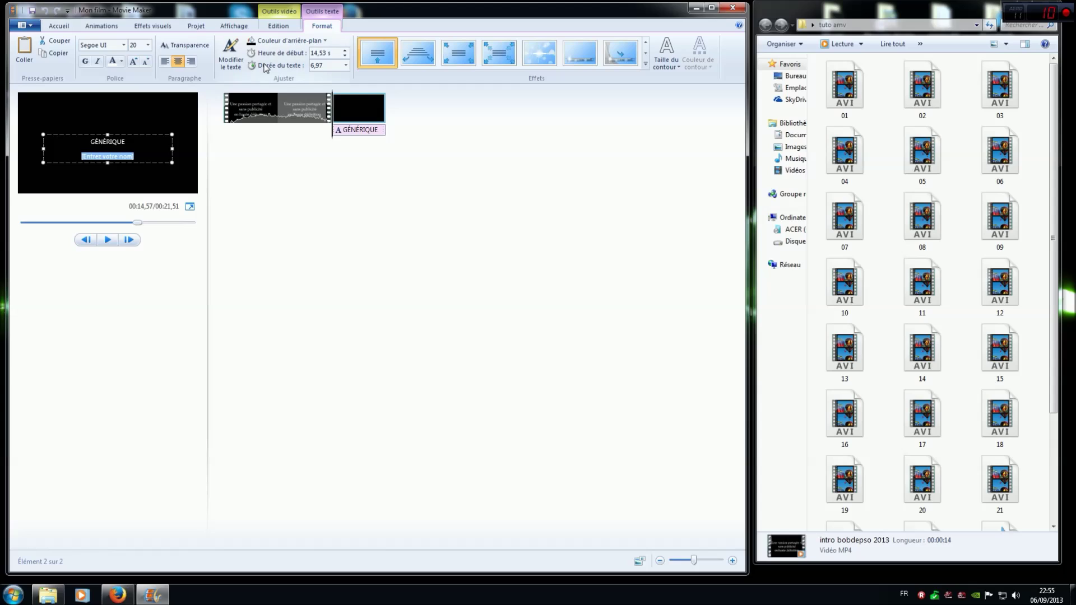
Step: Add a second credits (Générique) clip after the first one and delete it again
click(58, 28)
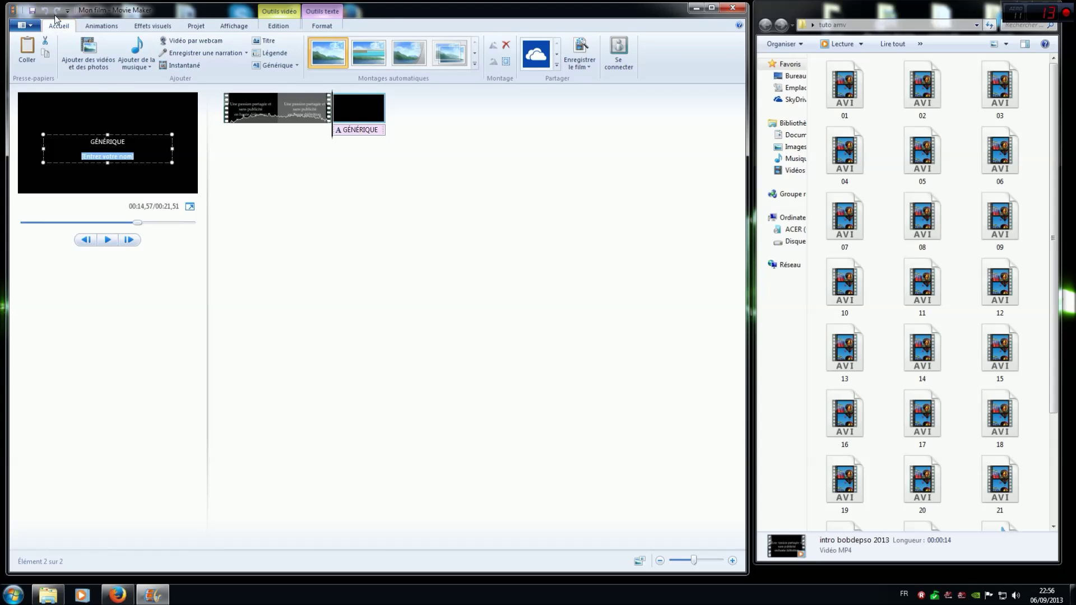
click(283, 68)
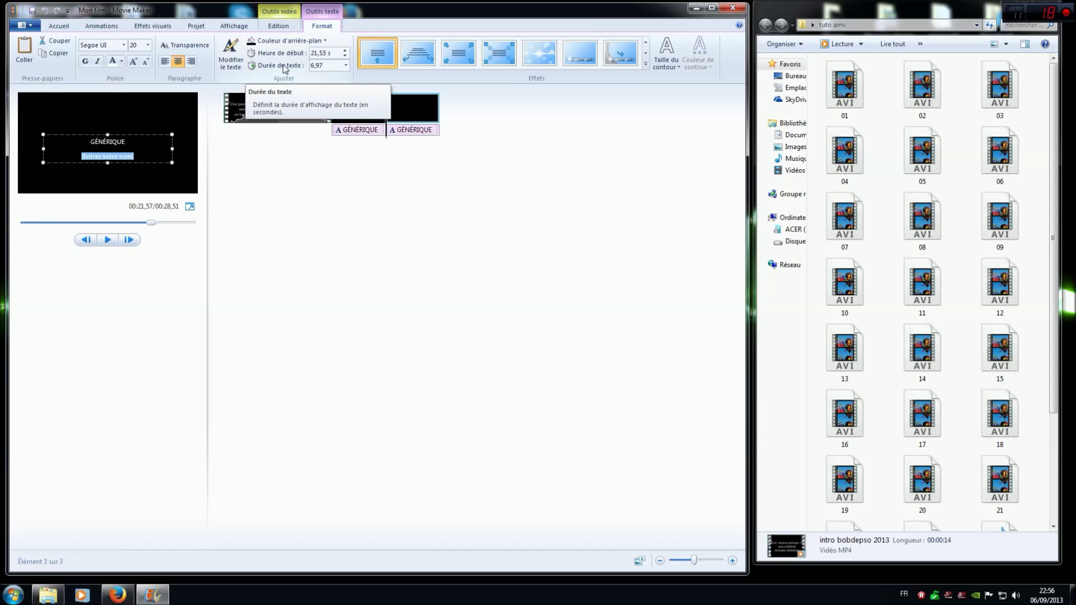
click(412, 106)
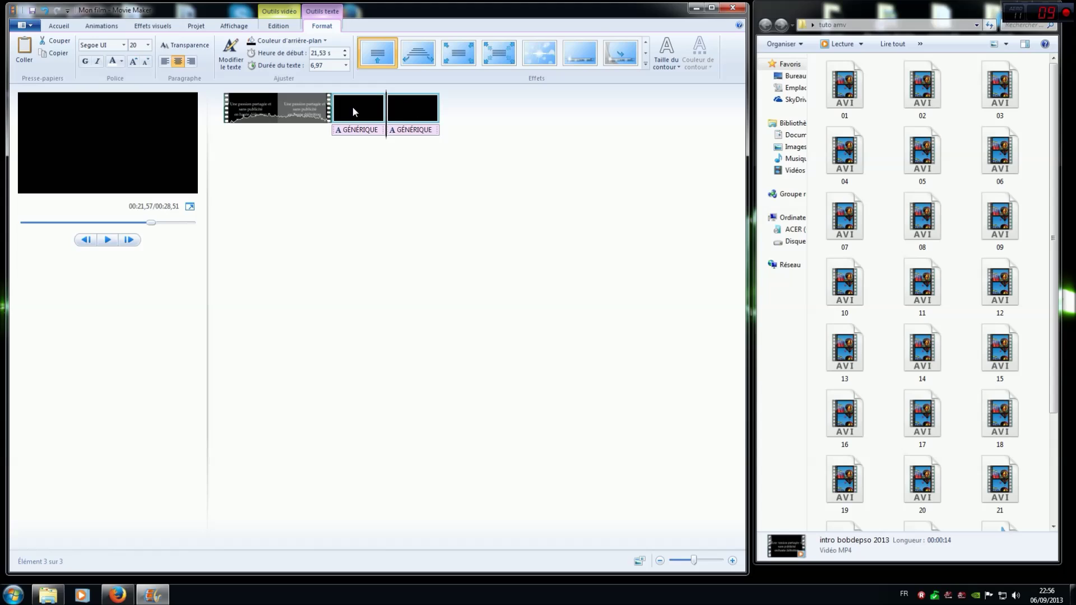
right_click(398, 104)
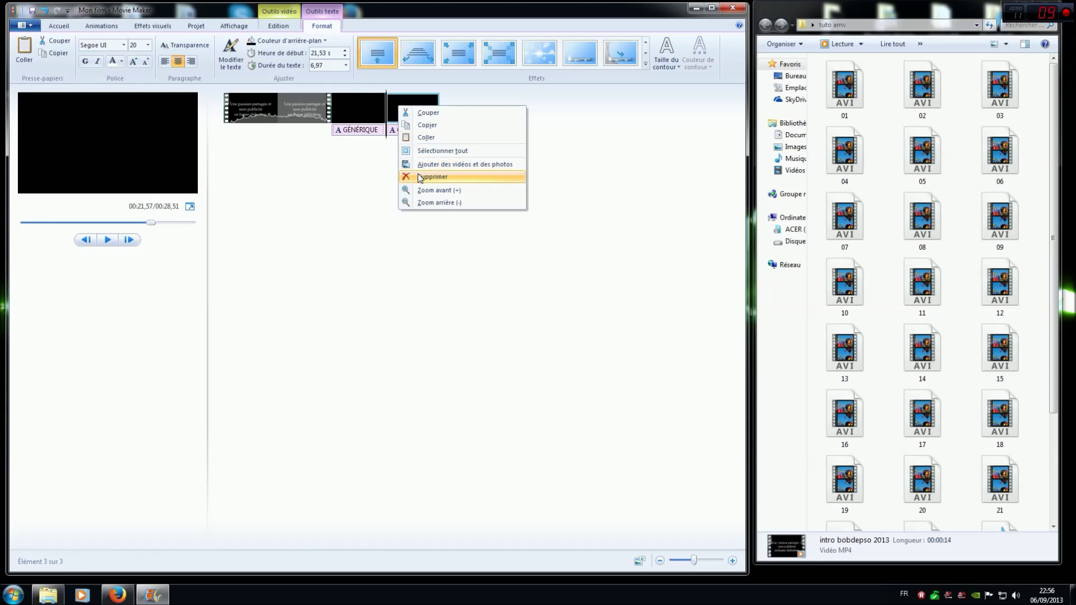
click(421, 178)
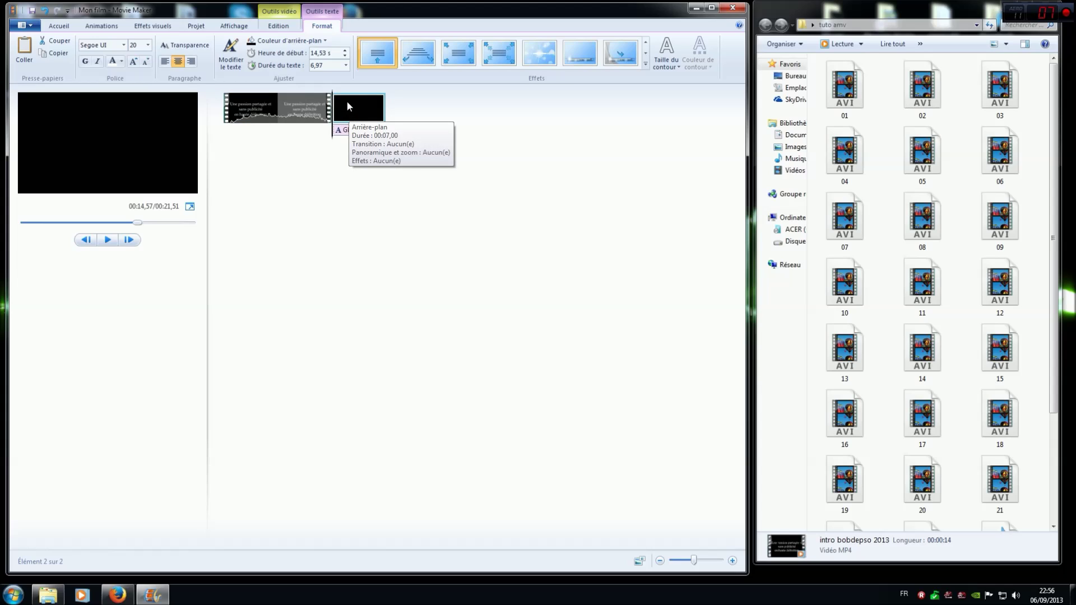
Step: Set both the text duration and the background clip duration of the credits to 3,00 seconds
click(345, 65)
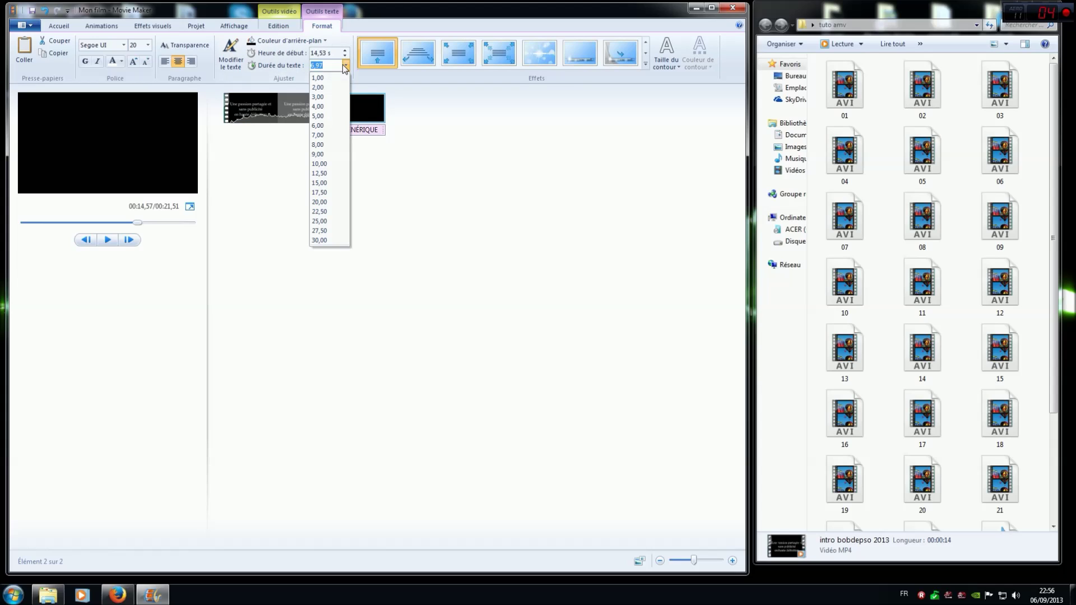
click(329, 96)
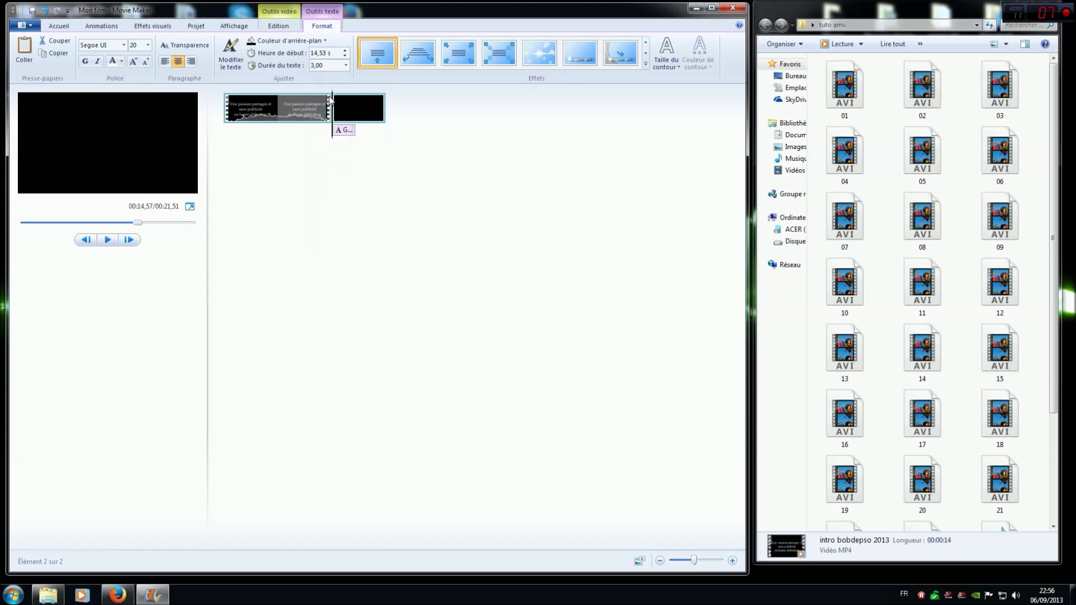
click(280, 26)
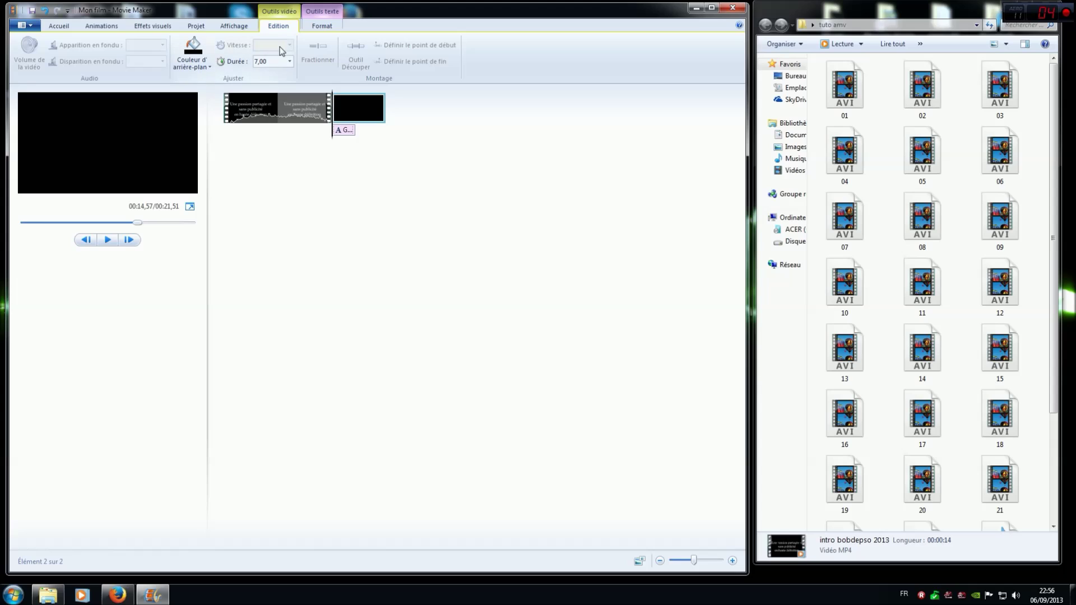
click(290, 61)
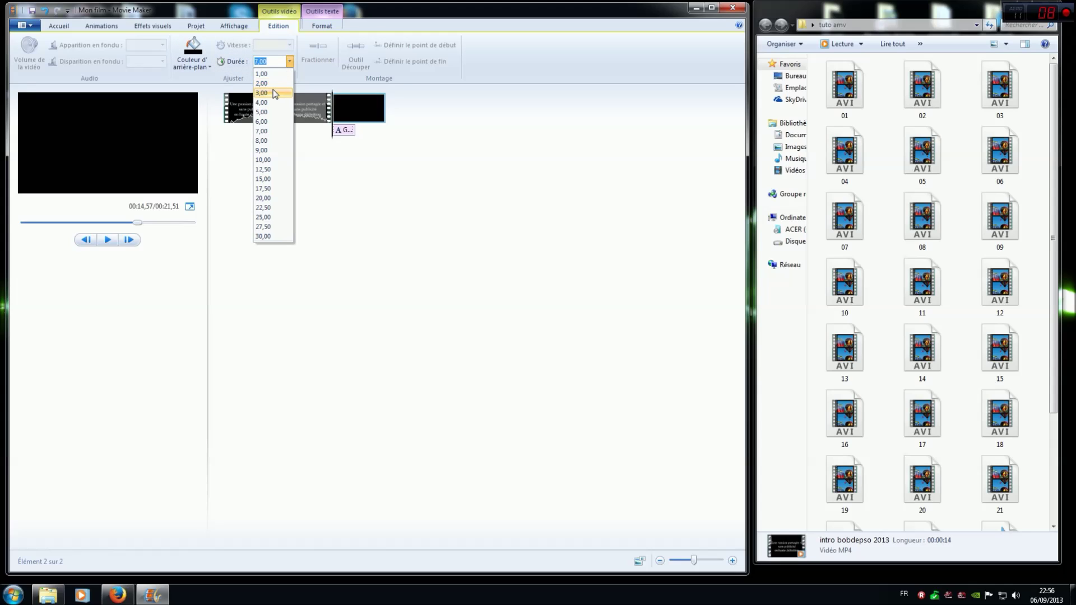
click(275, 85)
Step: Check the text and clip durations of the credits and preview the credits clip
click(321, 26)
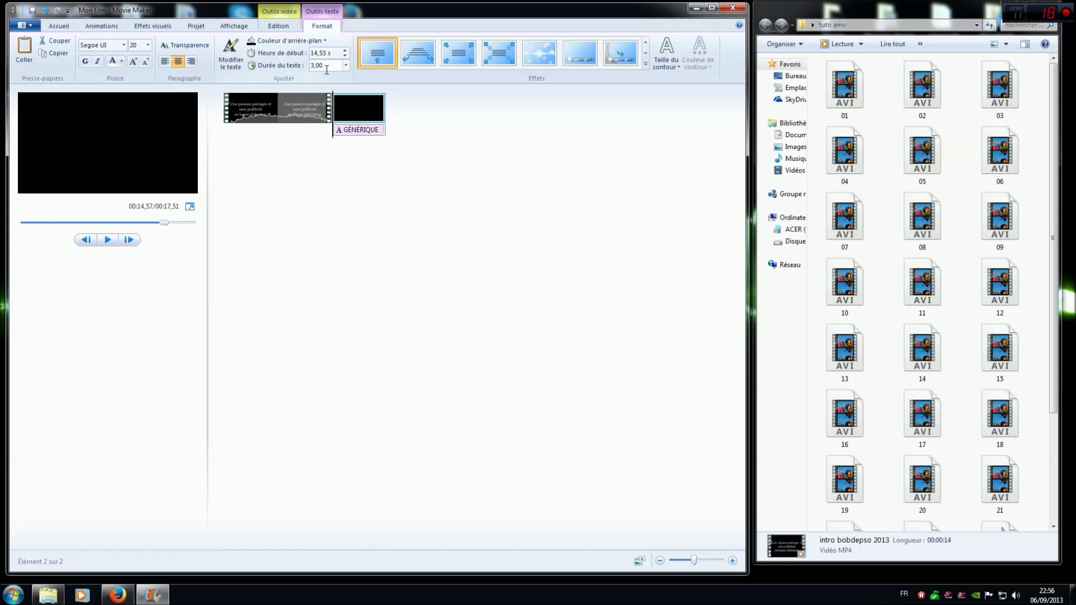
click(278, 26)
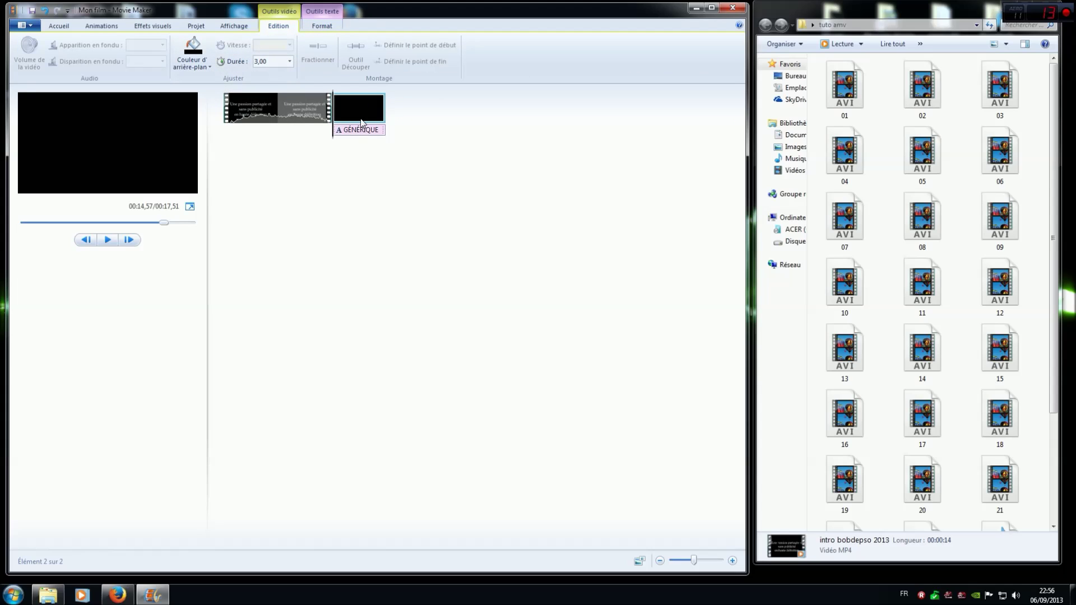
click(107, 242)
click(362, 108)
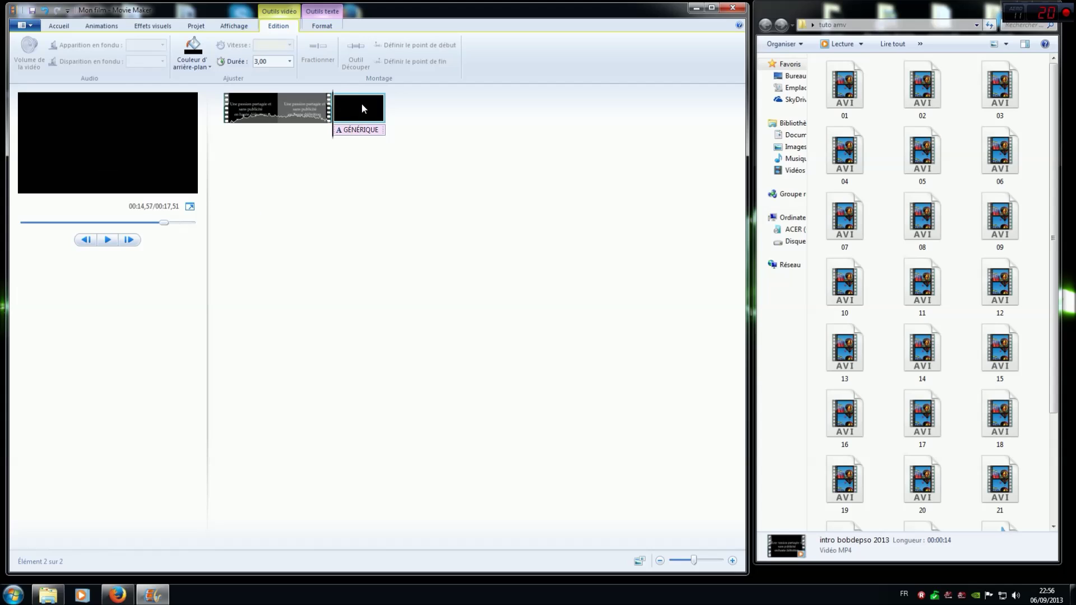
Step: Move the credits text box to the top of the video frame and widen it to nearly the full frame width
click(118, 151)
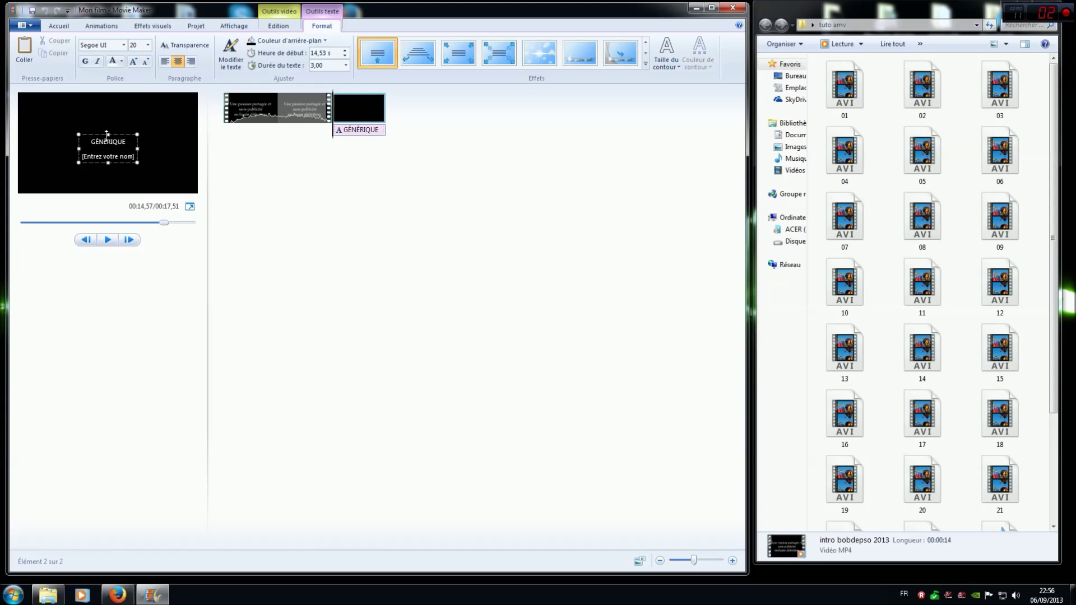
drag(108, 132, 194, 110)
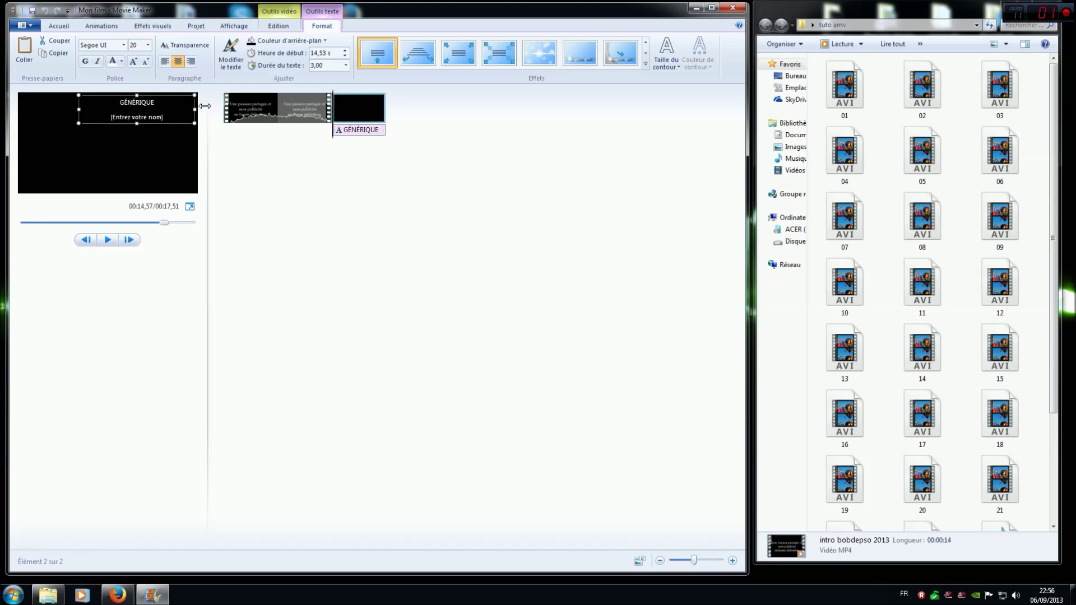
drag(79, 107, 21, 107)
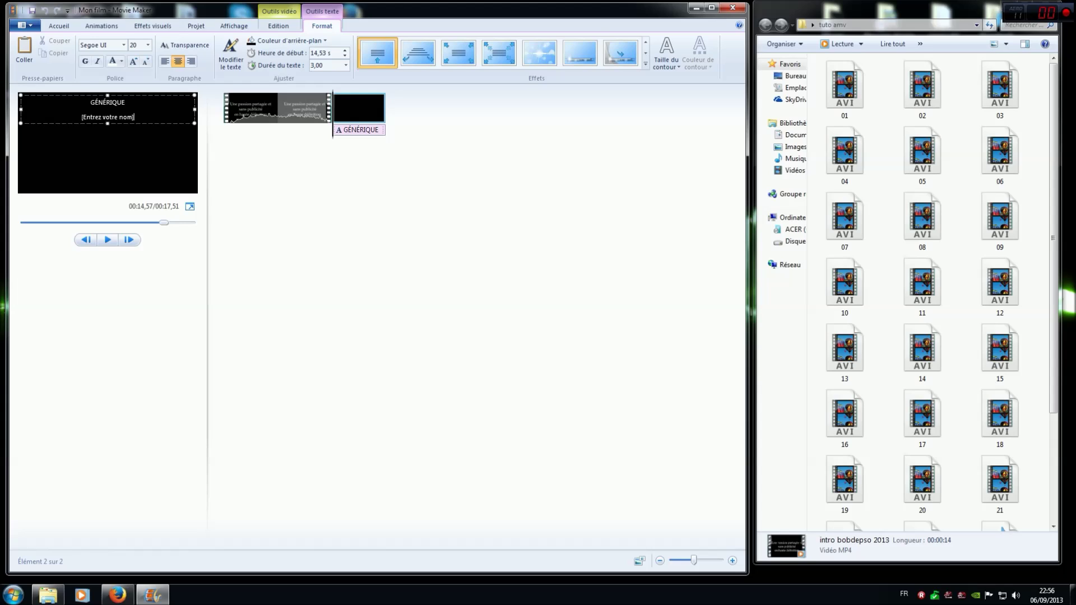
Step: Delete all the placeholder text from the credits text box
key(BackSpace)
key(BackSpace)
key(BackSpace)
key(BackSpace)
key(BackSpace)
key(BackSpace)
key(BackSpace)
key(BackSpace)
key(BackSpace)
key(BackSpace)
key(BackSpace)
key(BackSpace)
key(BackSpace)
key(BackSpace)
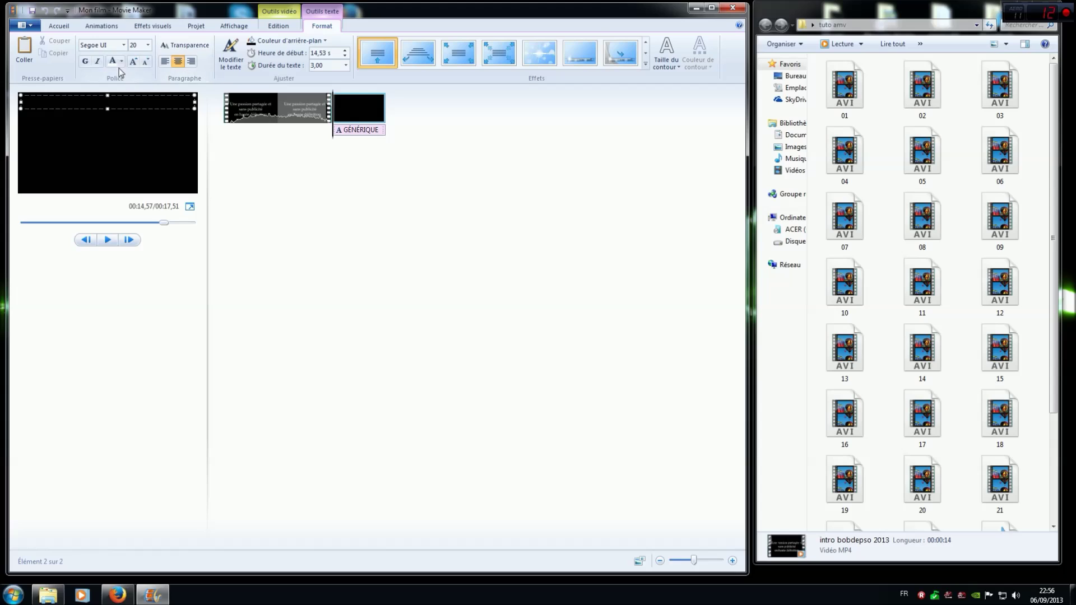
Step: Set the credits font size to 48 and try the Segoe Script font
click(149, 45)
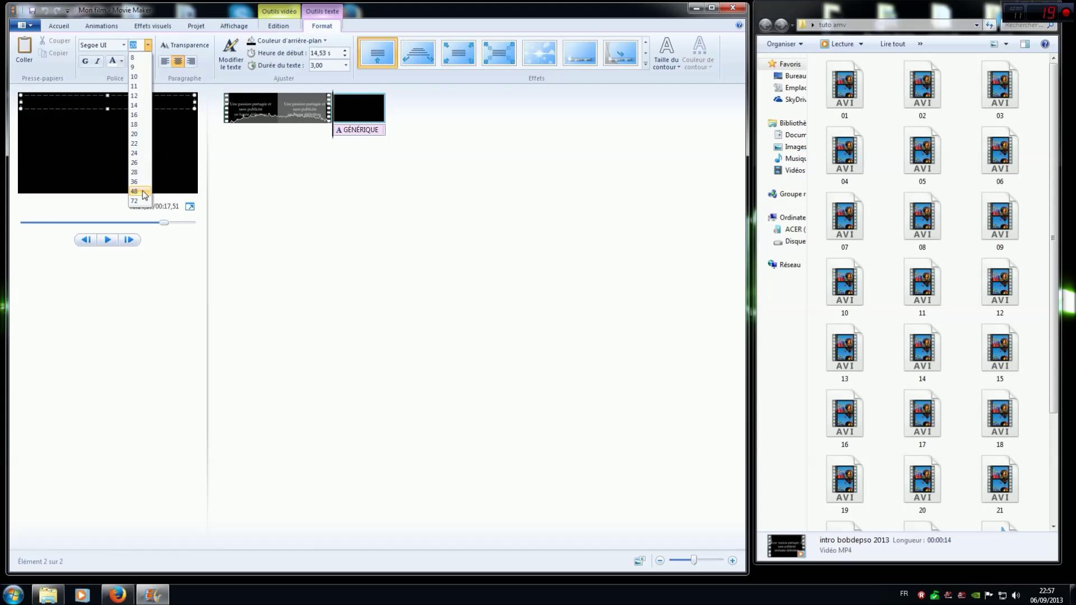
click(135, 191)
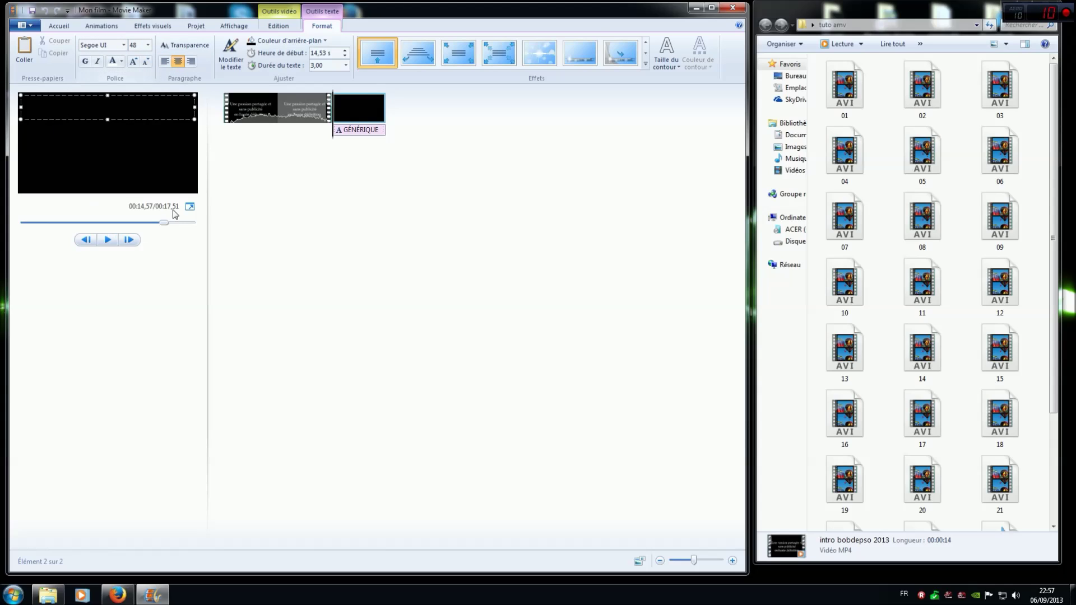
click(123, 45)
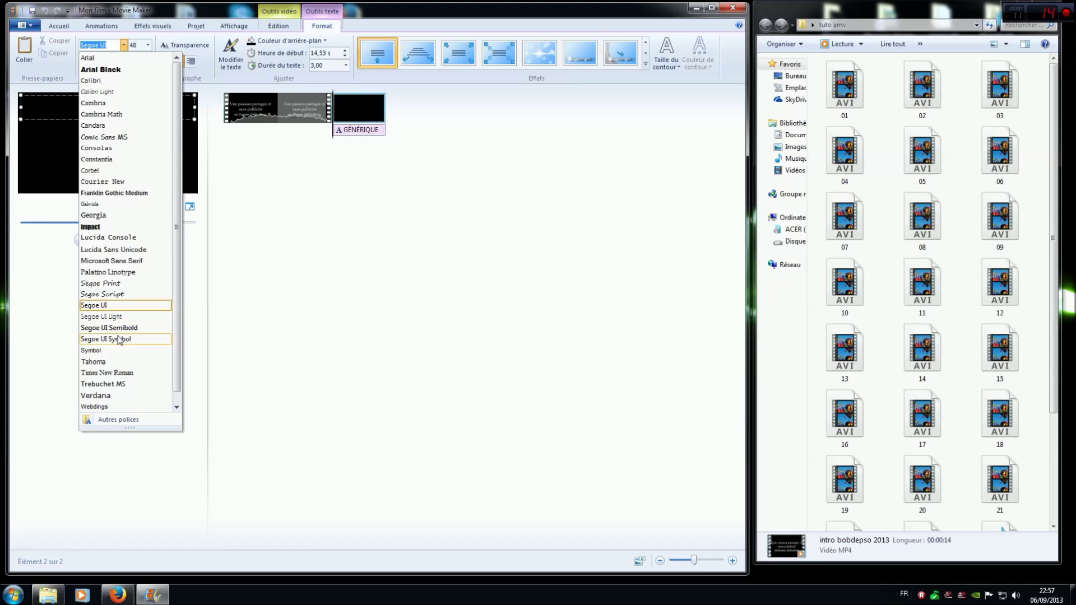
scroll(117, 343, down, 1)
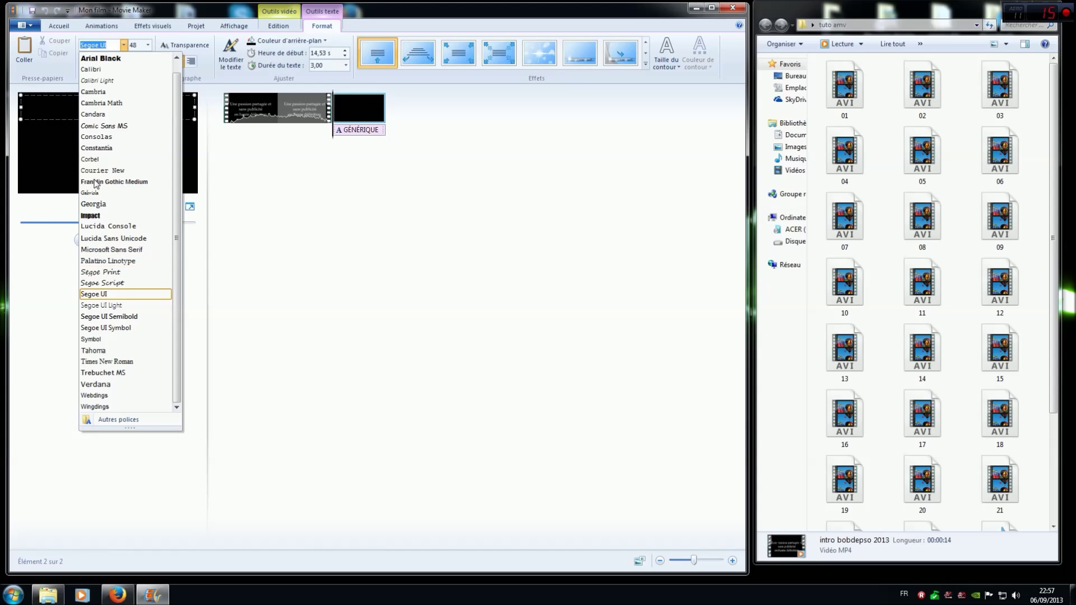
click(101, 284)
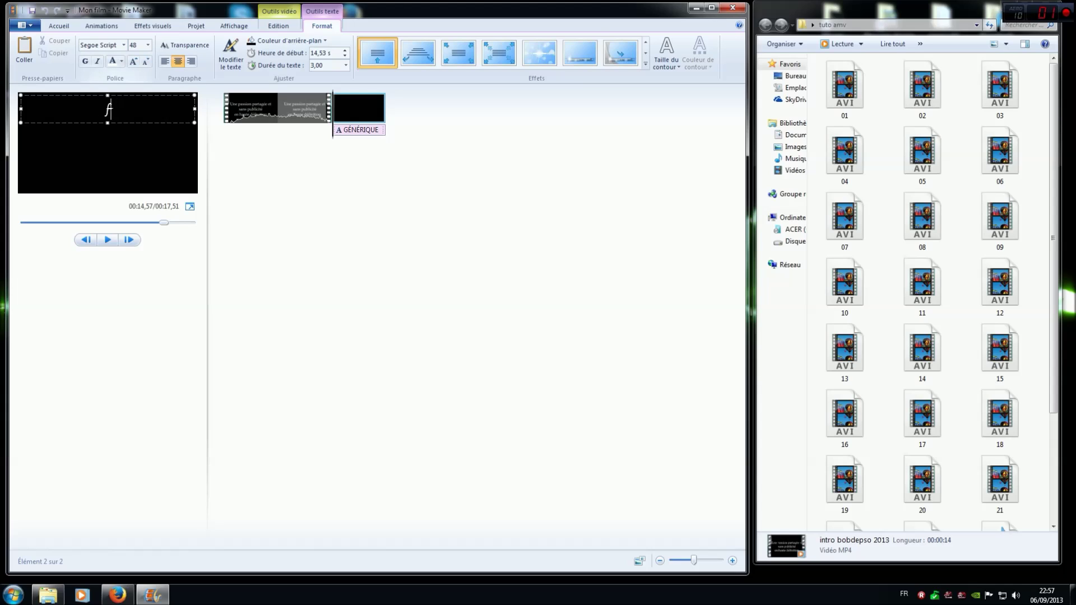
Step: Try the Cambria Math, Calibri Light and Trebuchet MS fonts on sample letters and clear the letters again
click(124, 46)
click(101, 114)
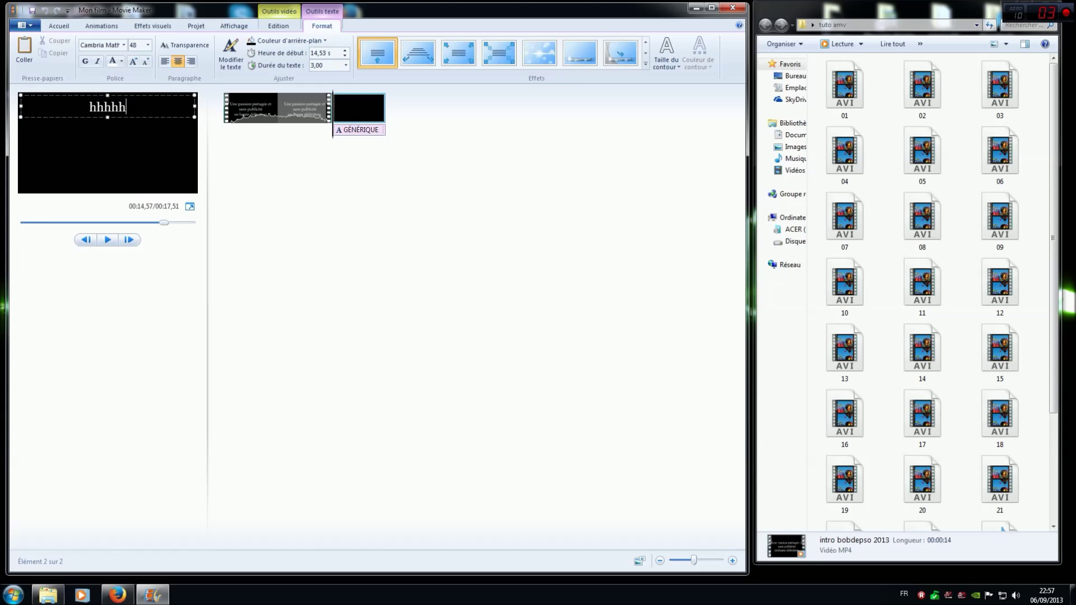
click(124, 45)
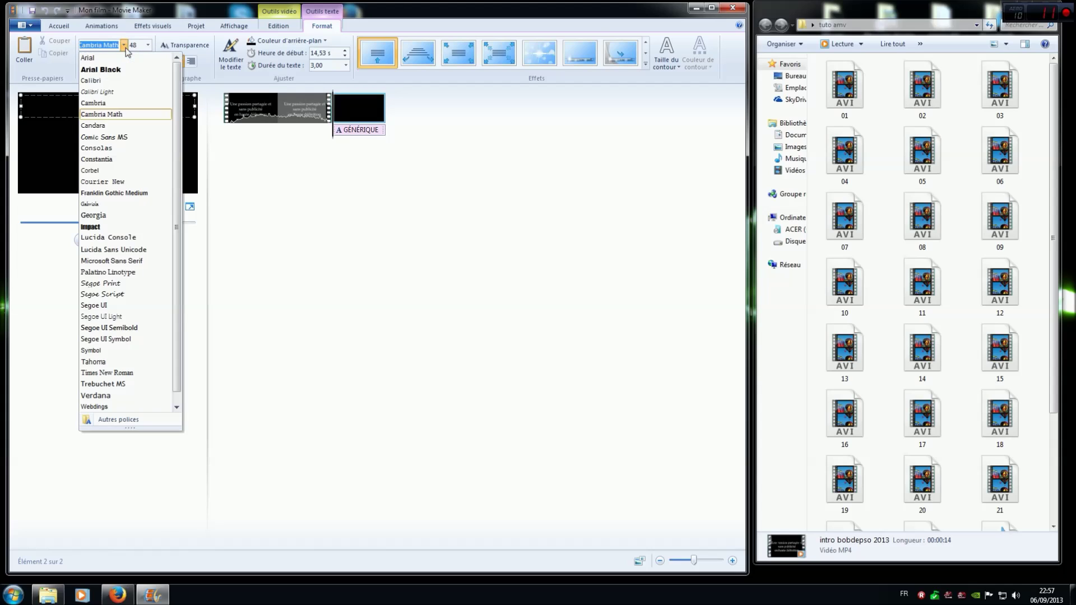
click(120, 92)
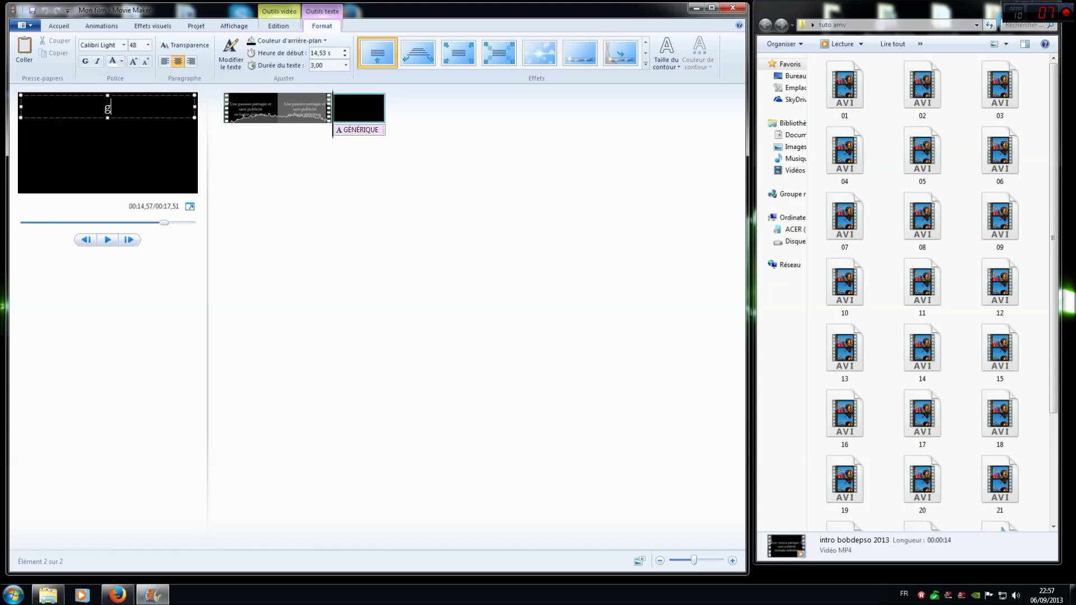
key(BackSpace)
key(BackSpace)
key(BackSpace)
key(BackSpace)
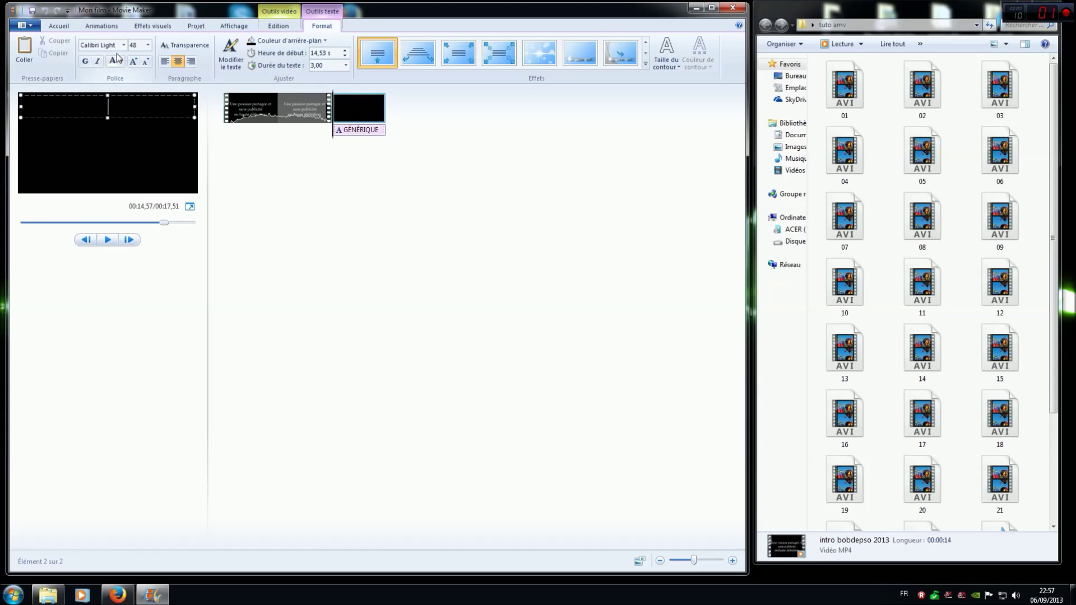
click(125, 47)
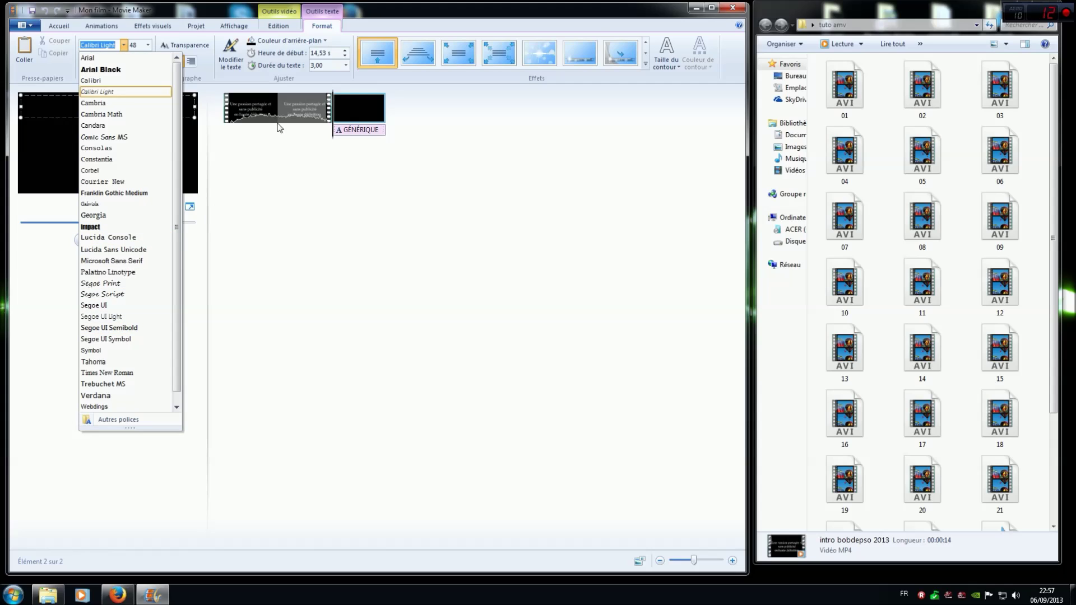
click(122, 385)
text(d)
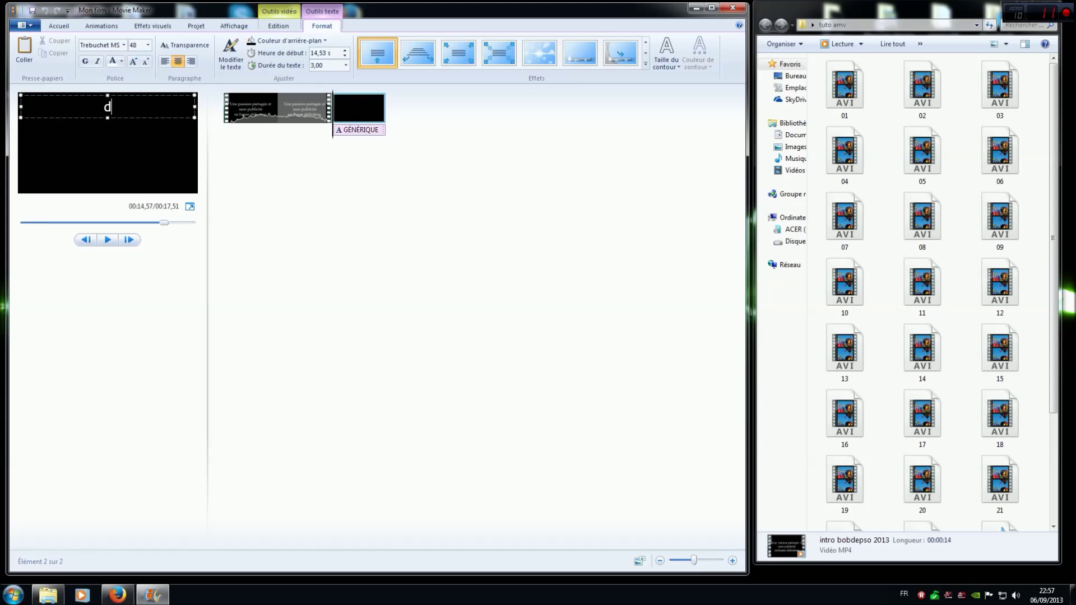
key(BackSpace)
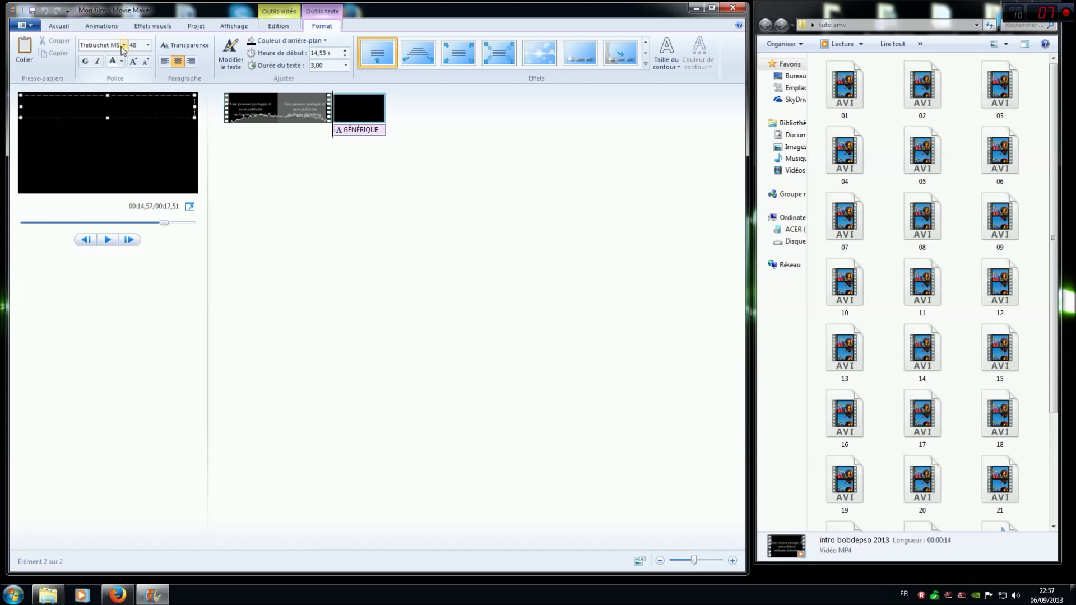
Step: Set the credits font to Segoe Script and move the empty text box down to mid-height in the frame
click(123, 46)
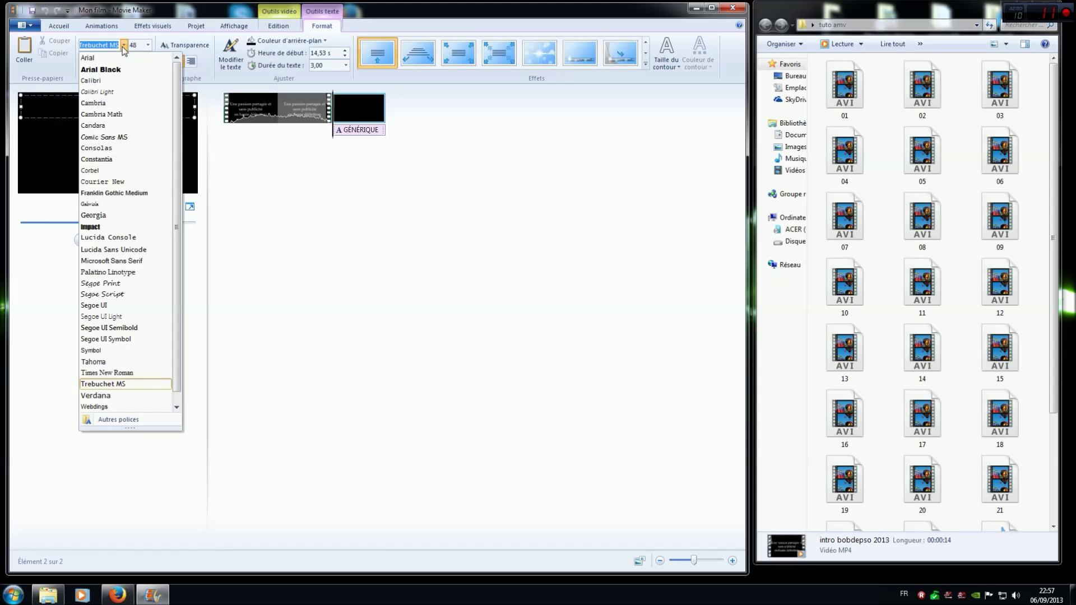
click(123, 295)
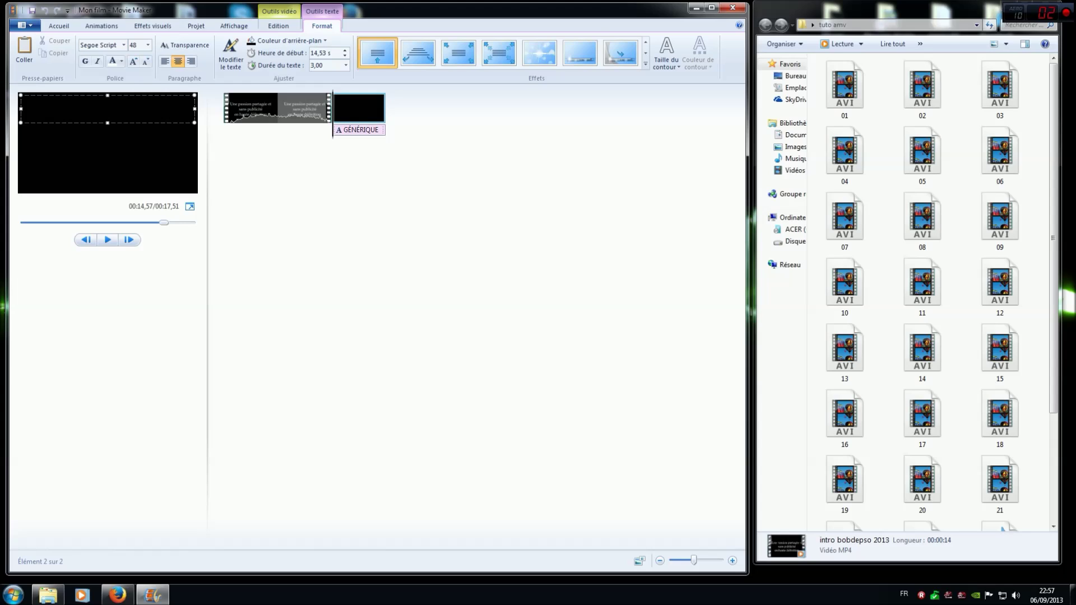
drag(102, 94, 102, 126)
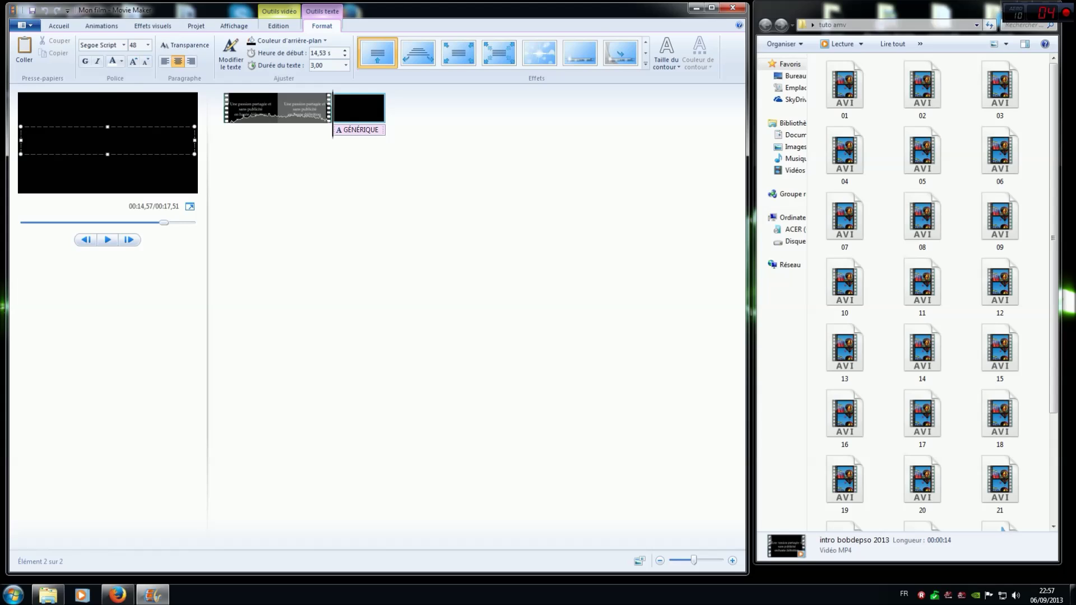
Step: Enter "naruto" as the credits text with a font size of 72
text(naruto)
key(BackSpace)
key(BackSpace)
key(BackSpace)
key(BackSpace)
key(BackSpace)
click(148, 45)
click(137, 202)
text(aruto)
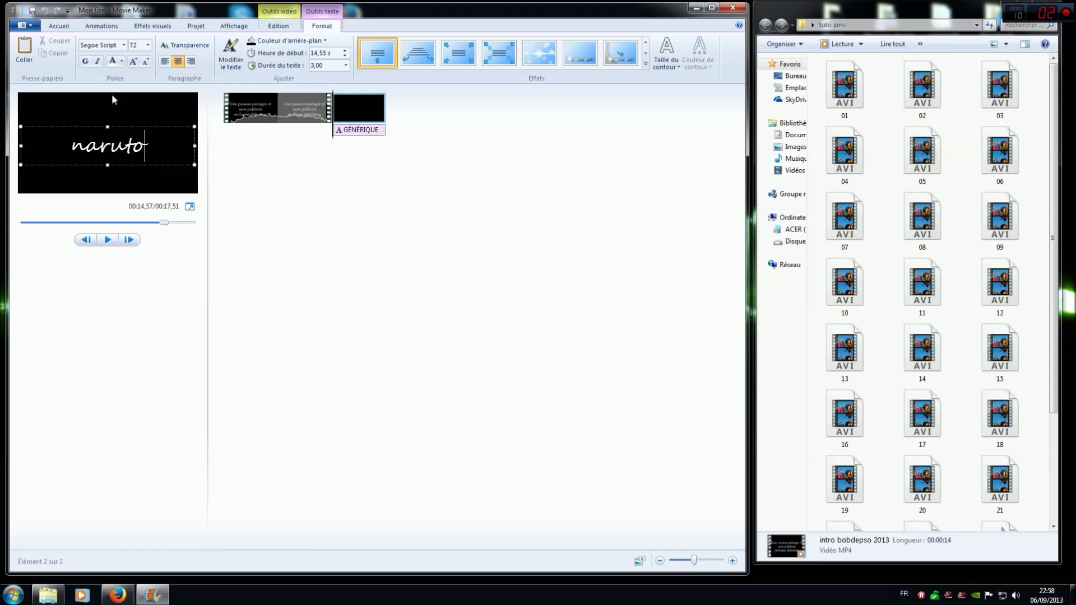
Step: Move the text box up in the frame and add "AMV" as a second line below "naruto"
drag(99, 126, 97, 101)
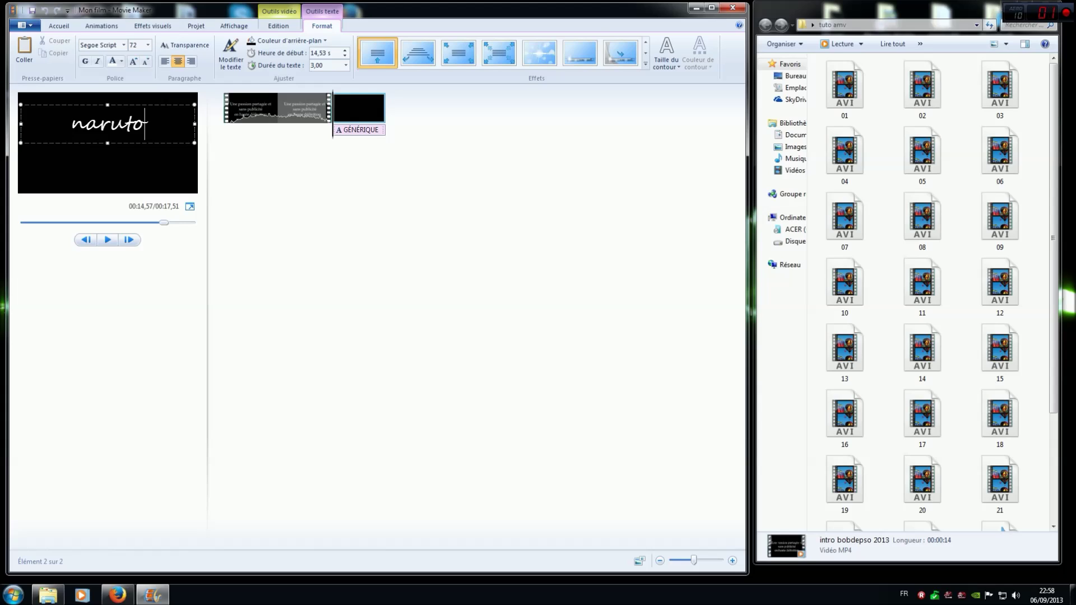
key(Return)
text(AMV)
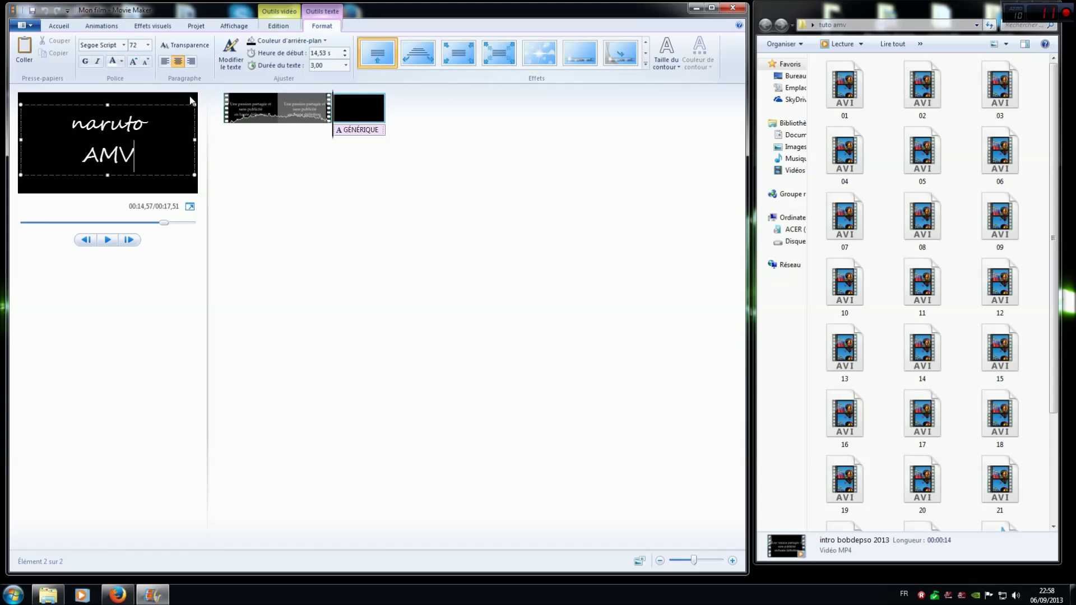
Step: Set the text effect of the naruto AMV title to none (Aucun(e)) instead of scrolling
click(376, 59)
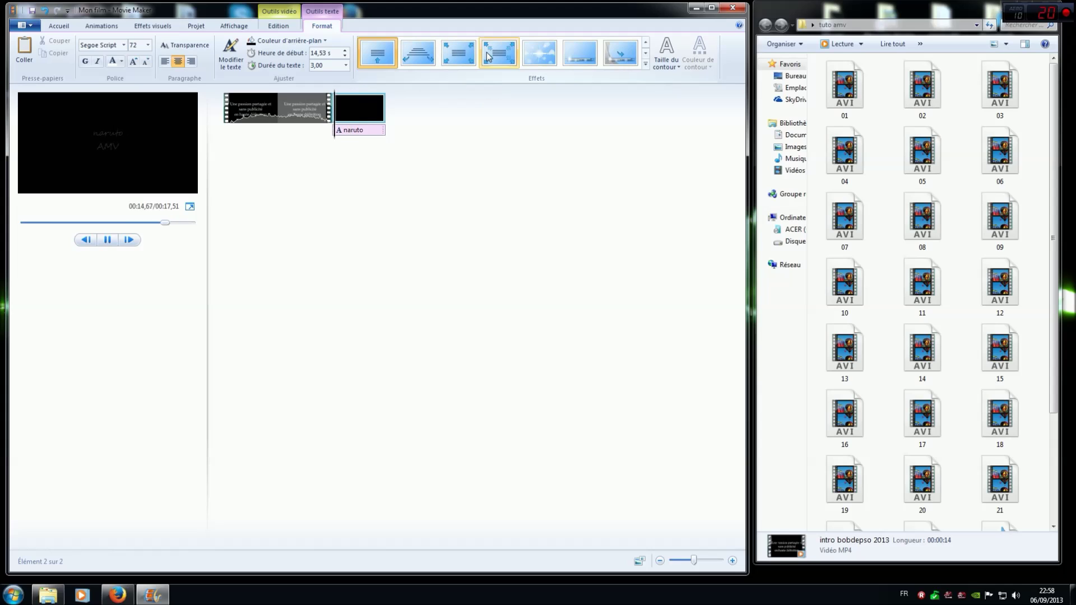
click(645, 64)
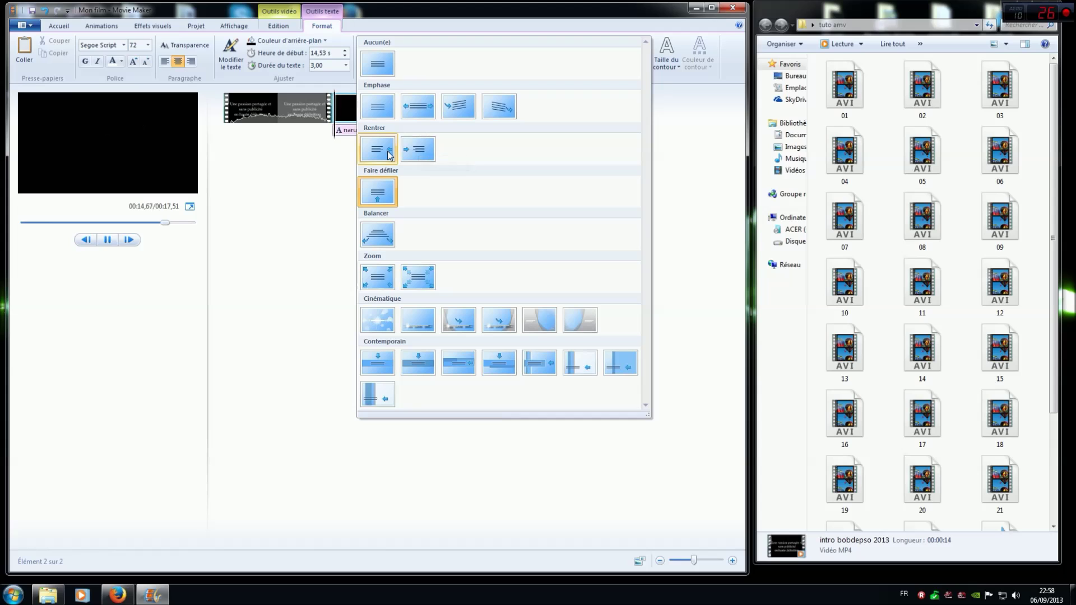
click(378, 69)
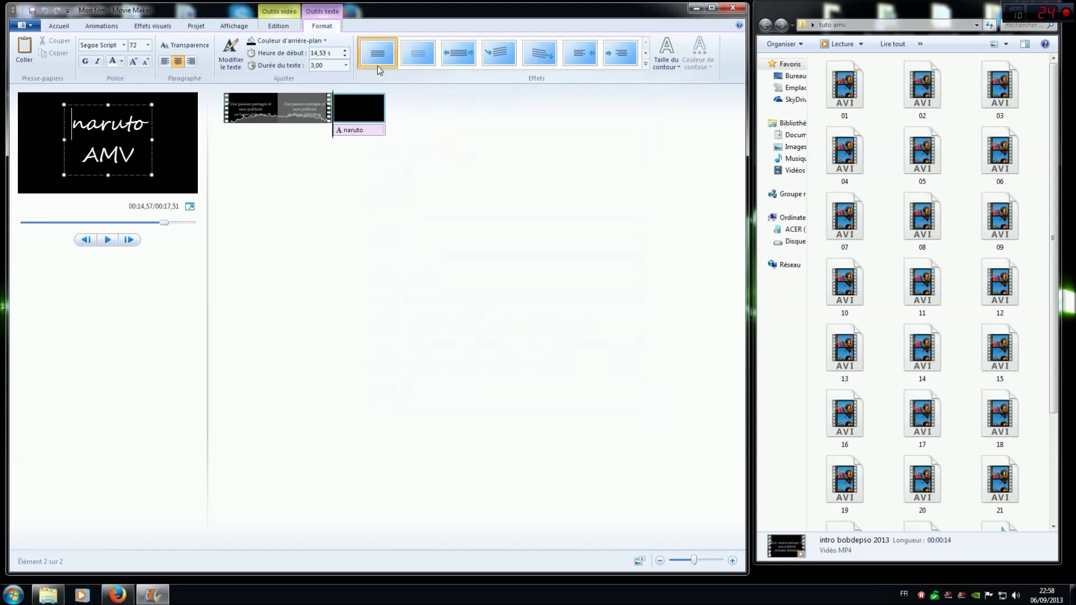
Step: Preview the static title, replay the end of the intro and the title in full screen, and return to the editor
click(107, 239)
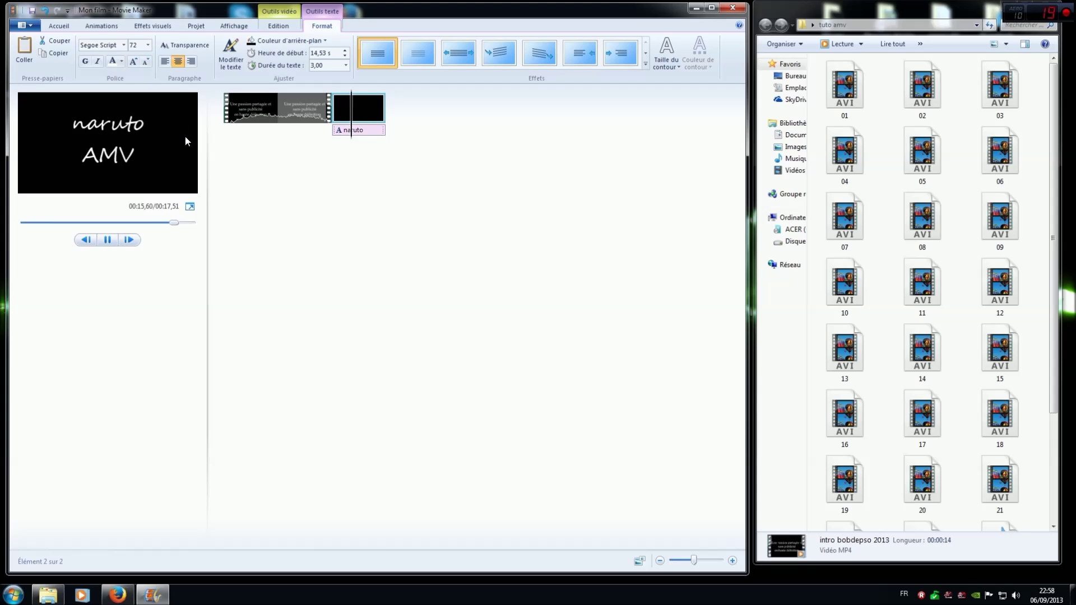
click(119, 224)
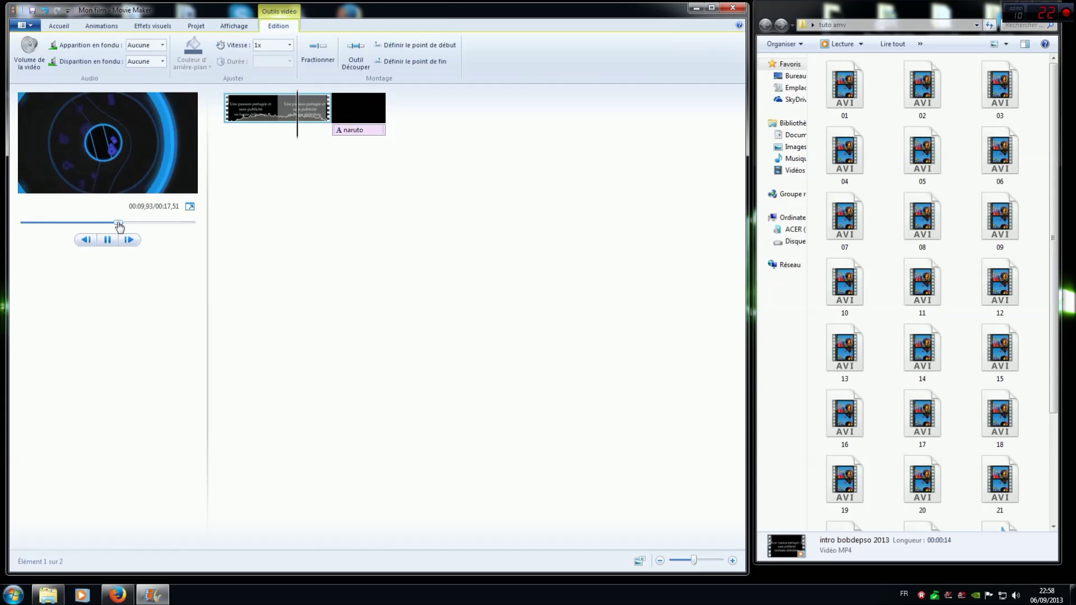
click(190, 208)
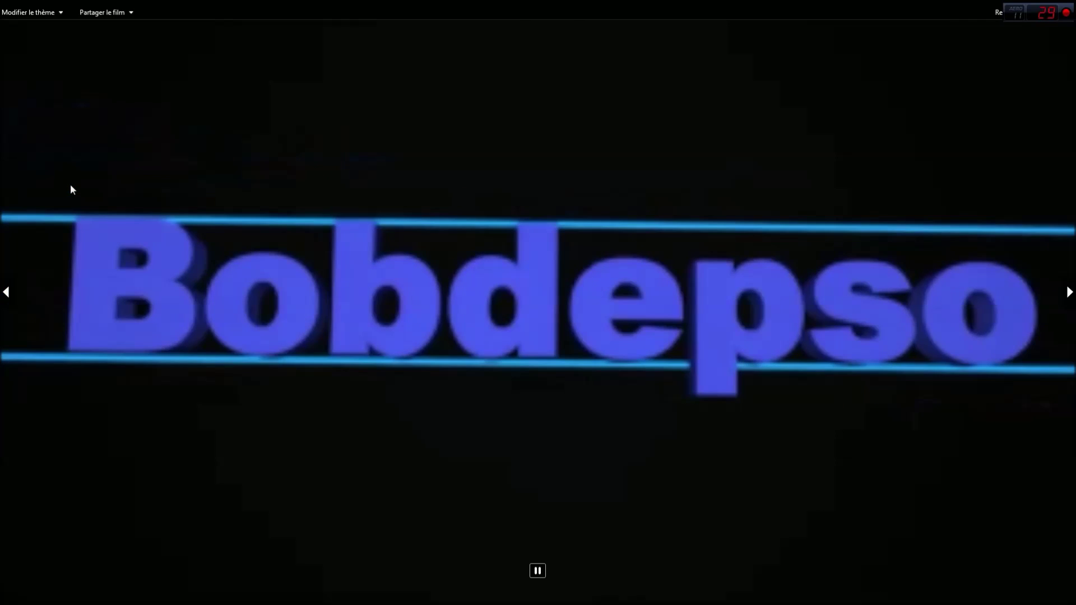
mouse_move(832, 379)
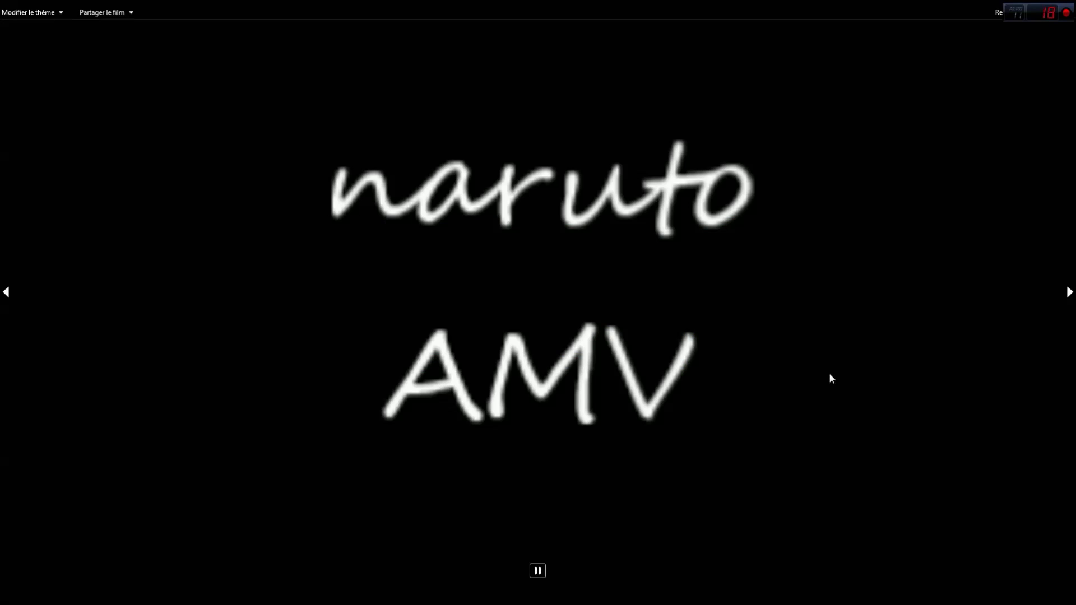
click(998, 14)
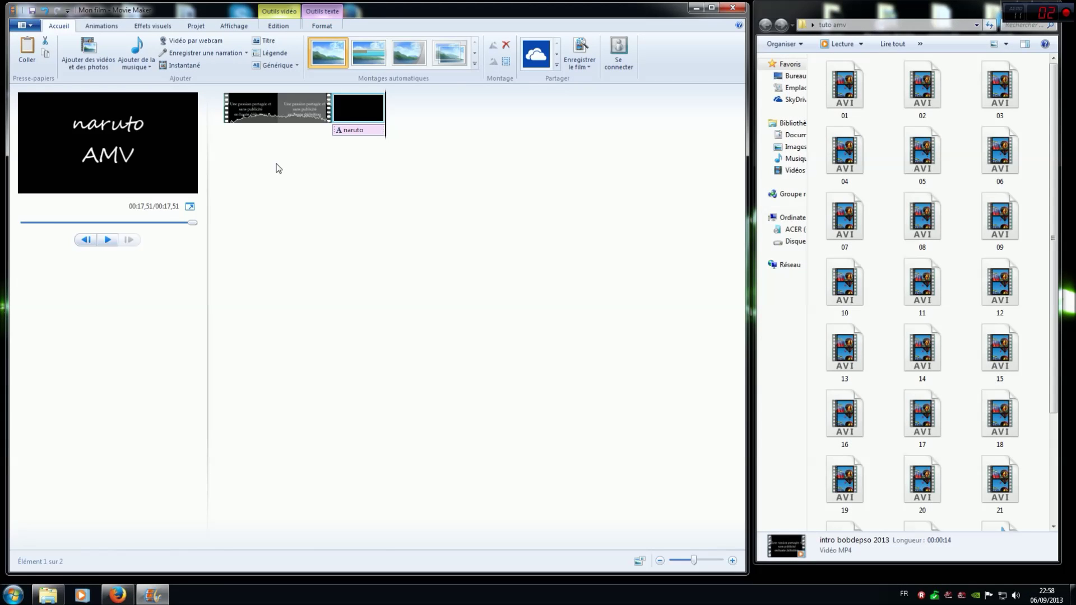
Step: Add clip 01 from the tuto amv folder directly after the naruto AMV title and play its beginning
drag(847, 87, 469, 139)
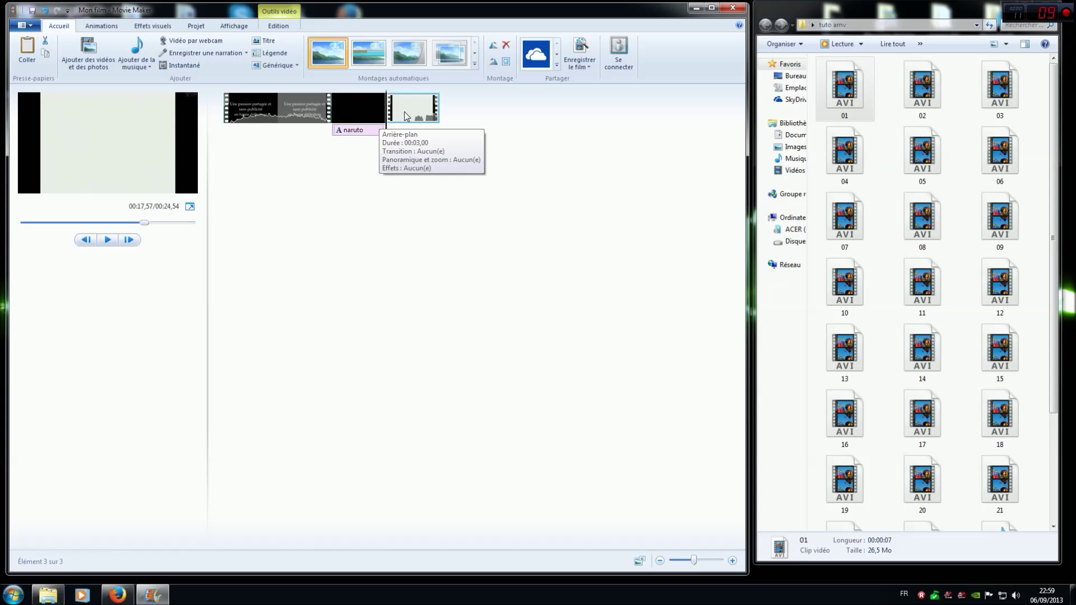
click(108, 240)
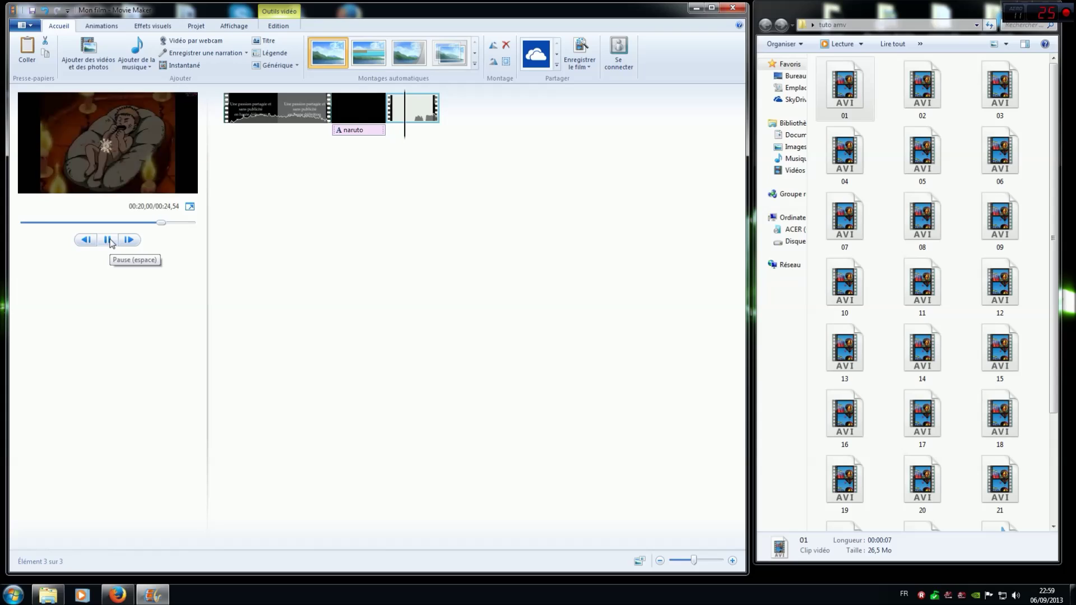
click(108, 240)
Step: Replay the film from the end of the title to check how clip 01 starts and runs
drag(409, 134, 387, 144)
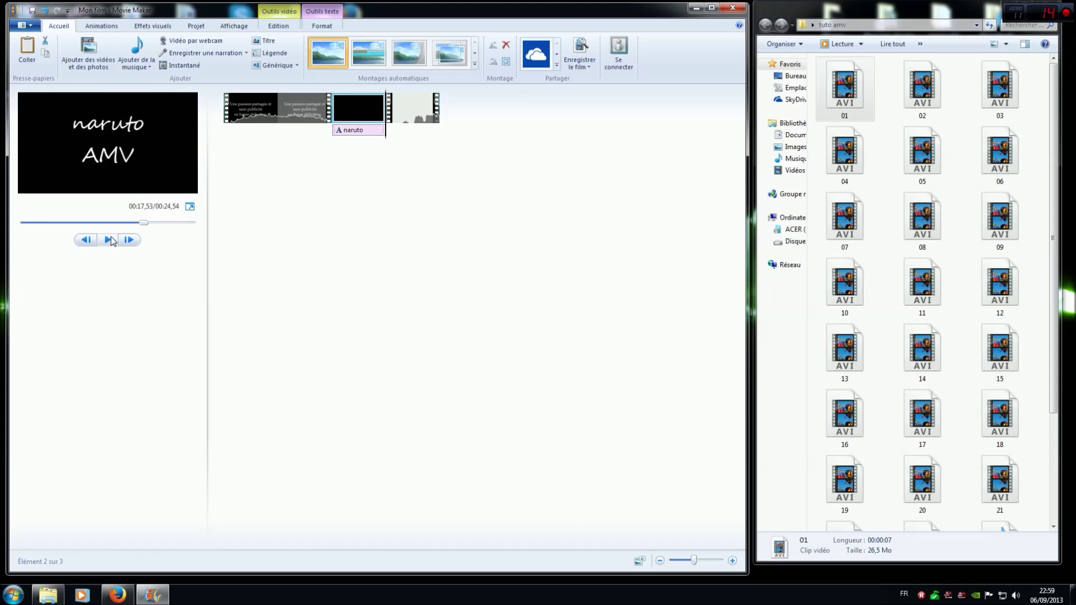
click(108, 240)
click(375, 164)
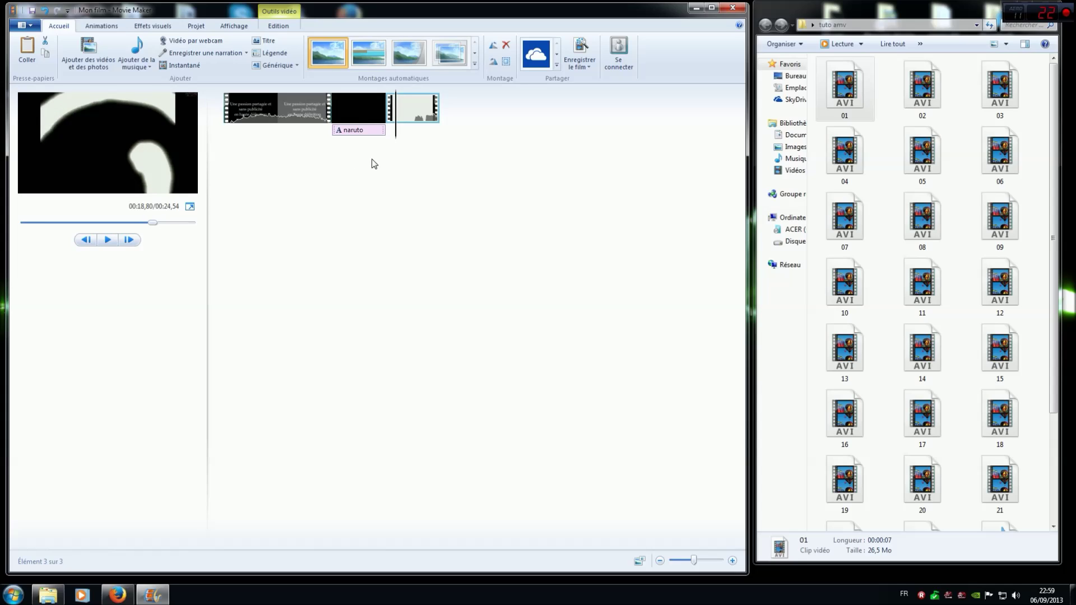
drag(397, 142, 385, 142)
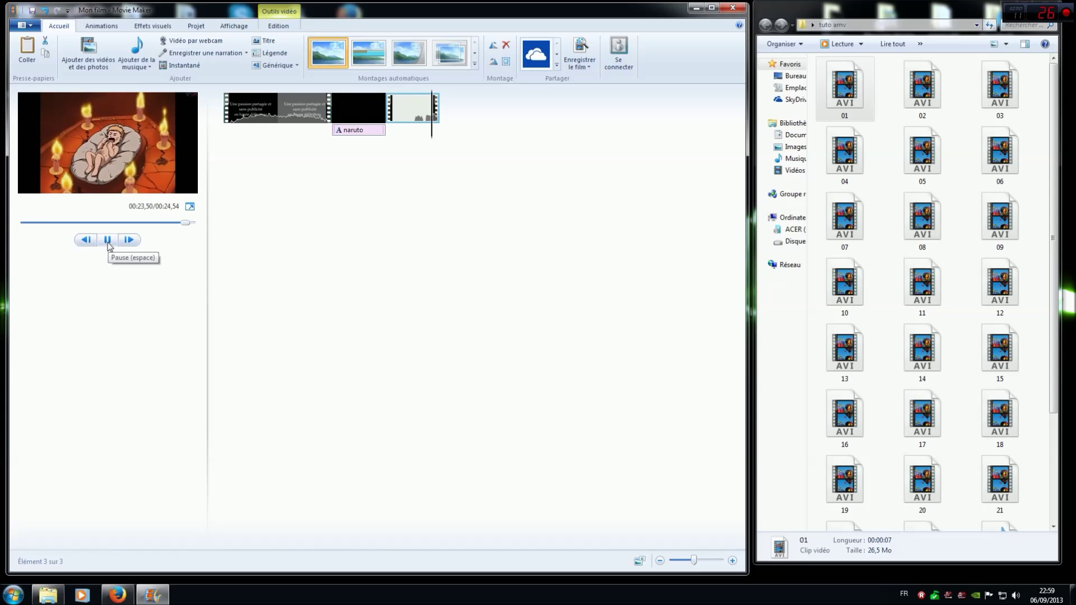
Step: Replay the last seconds of clip 01 several times to locate where the Naruto logo appears
click(108, 241)
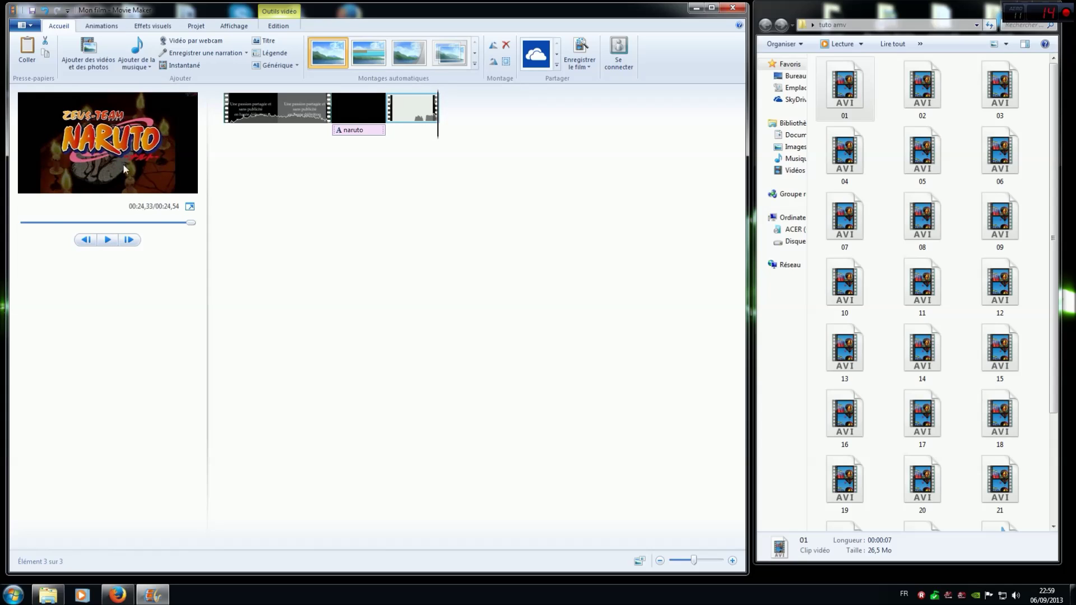
drag(438, 140, 415, 145)
click(108, 241)
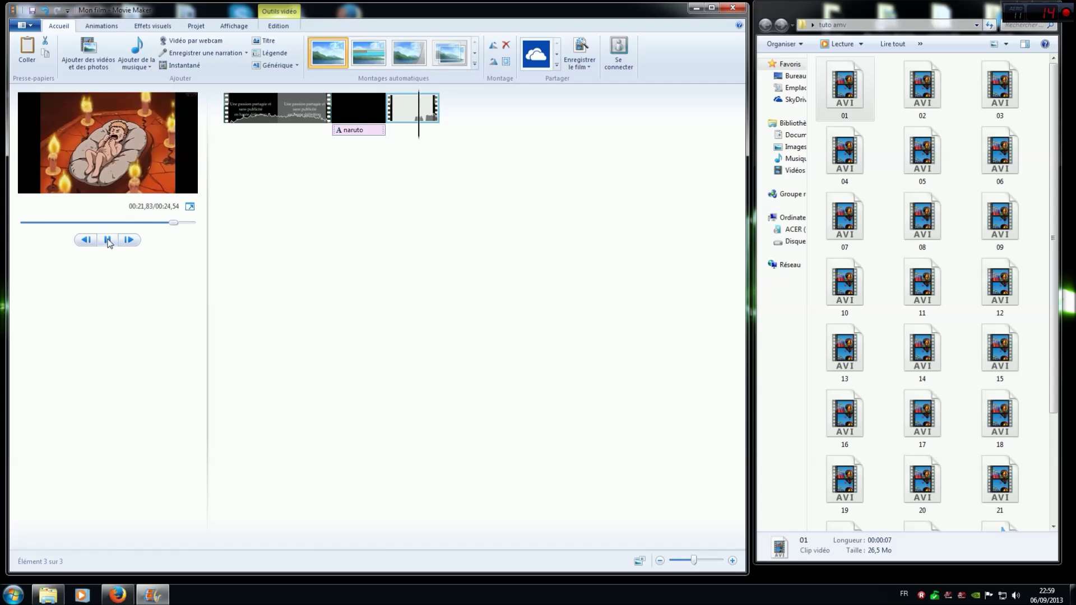
click(109, 241)
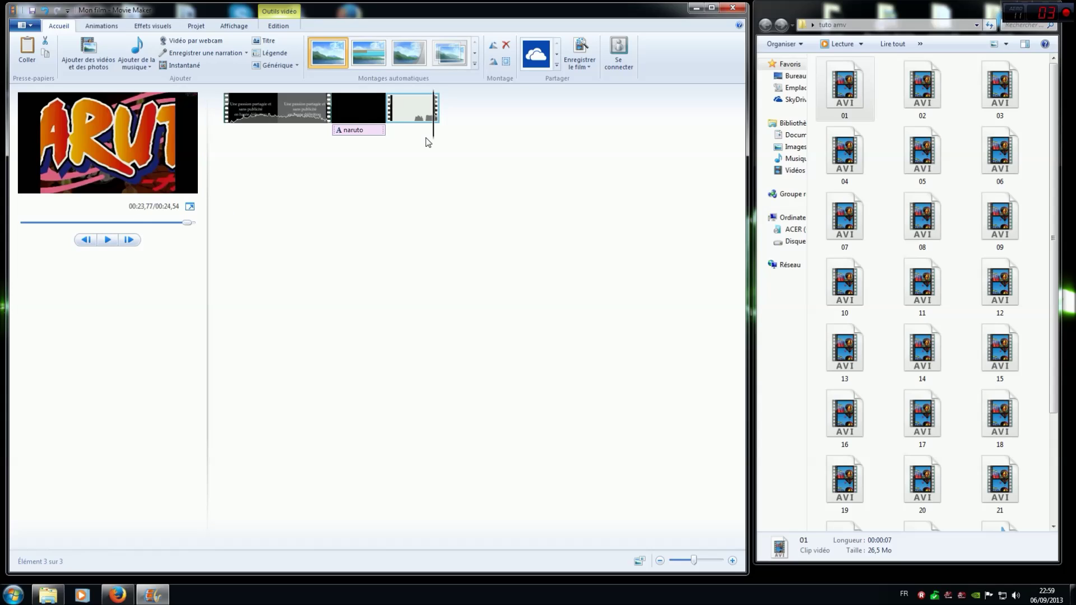
drag(434, 143, 424, 140)
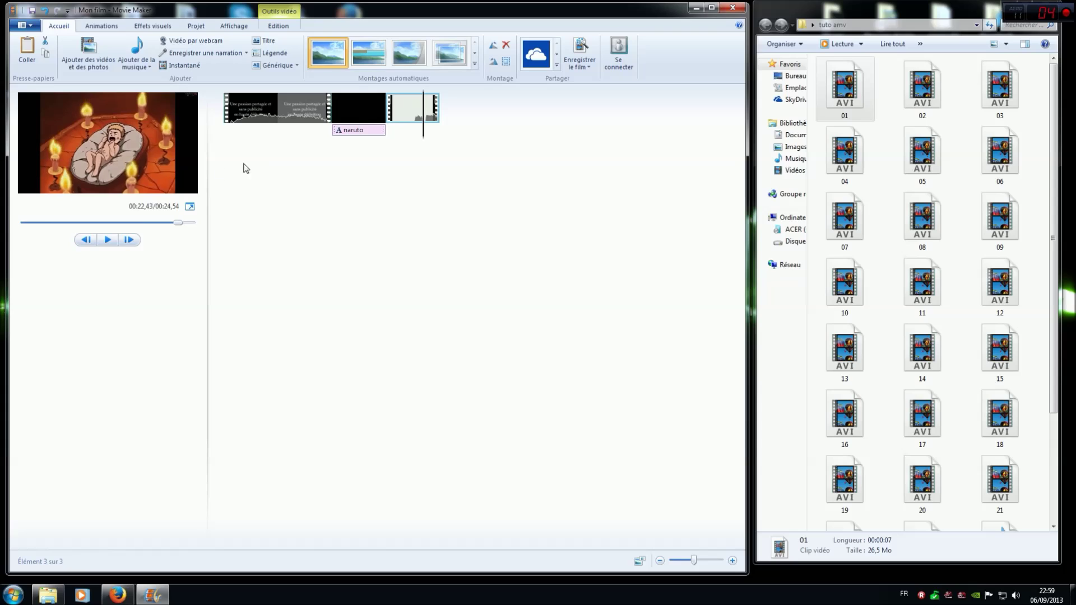
click(108, 241)
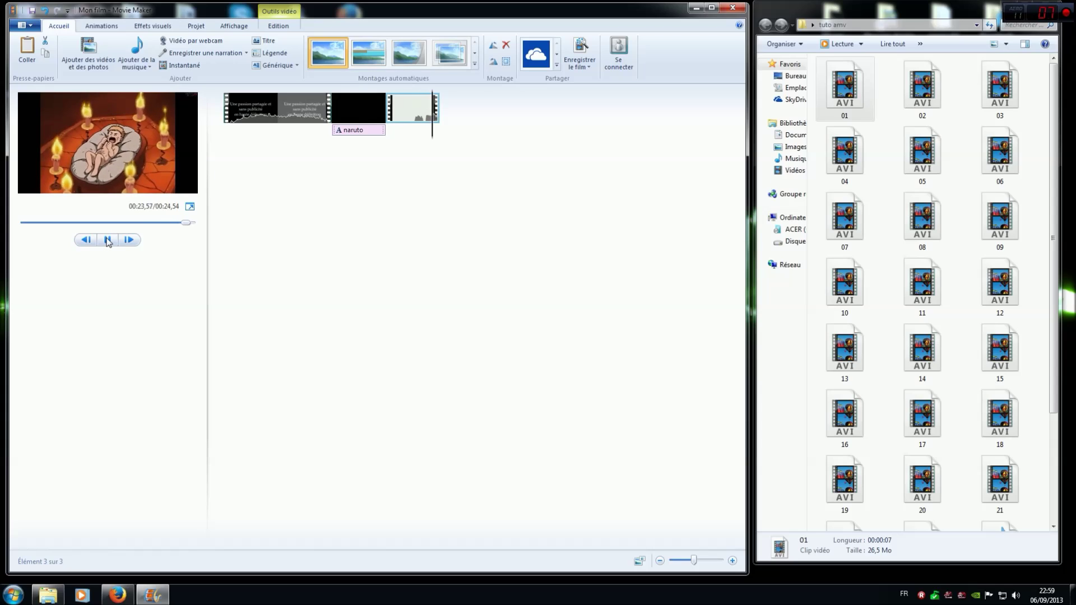
drag(435, 136, 418, 140)
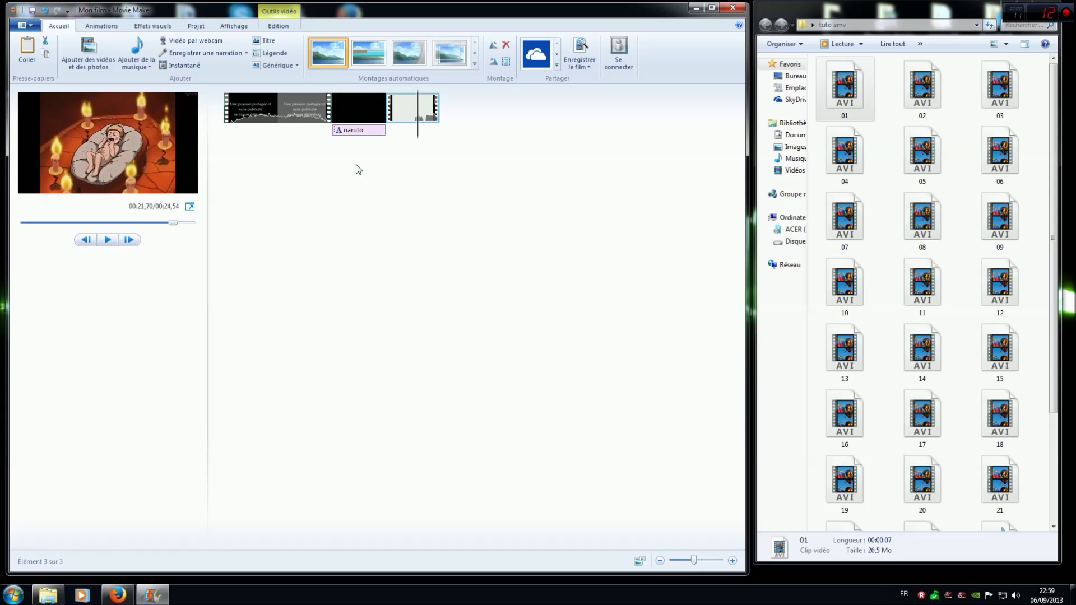
click(109, 241)
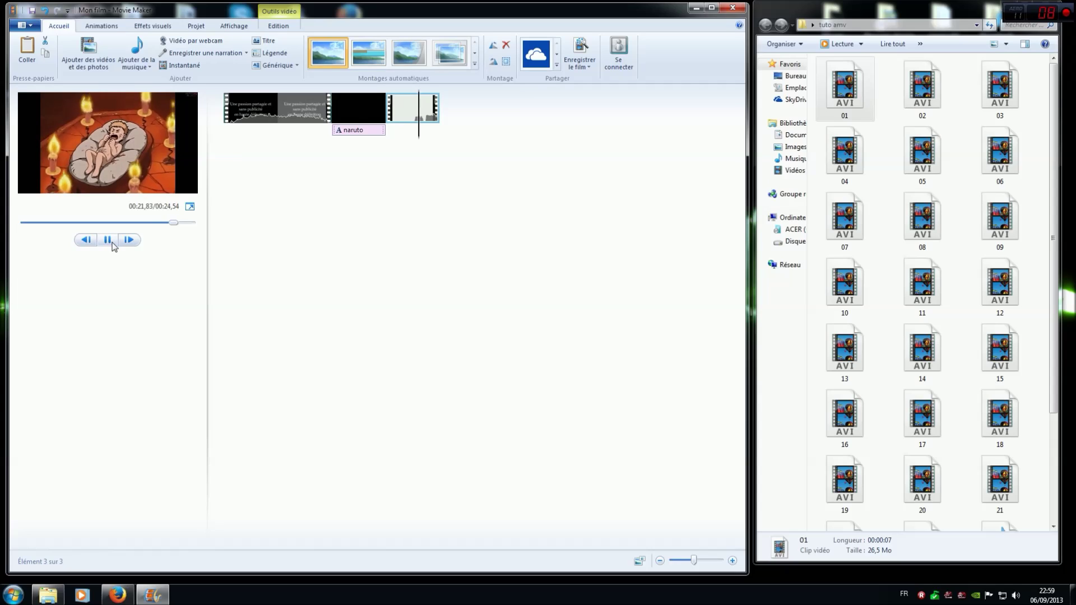
Step: Set the end point of clip 01 at 00:23,57, just before the Naruto logo, and replay the trimmed ending
click(108, 241)
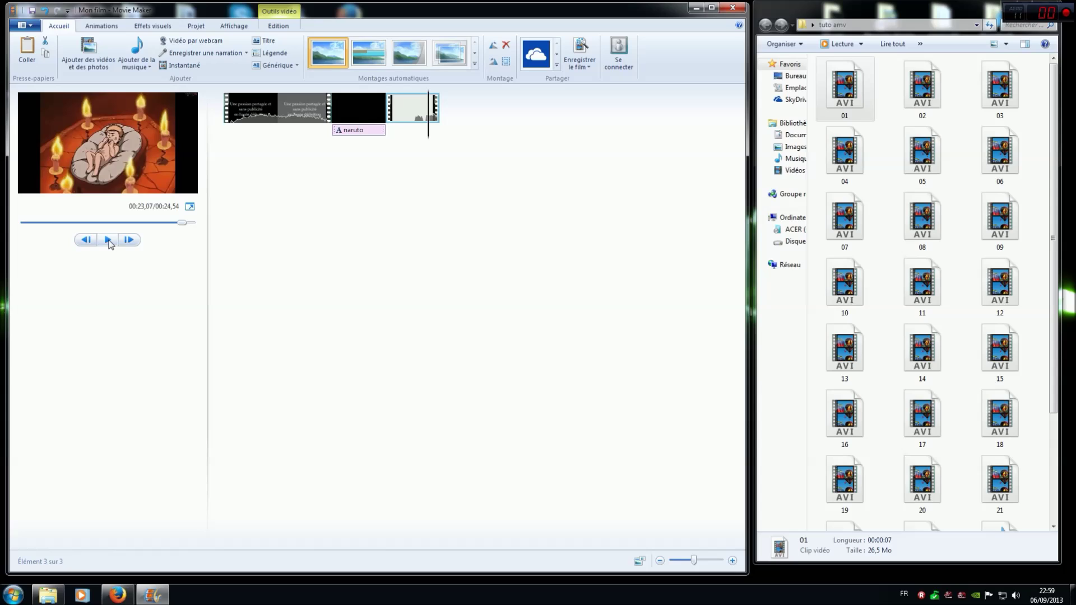
click(108, 241)
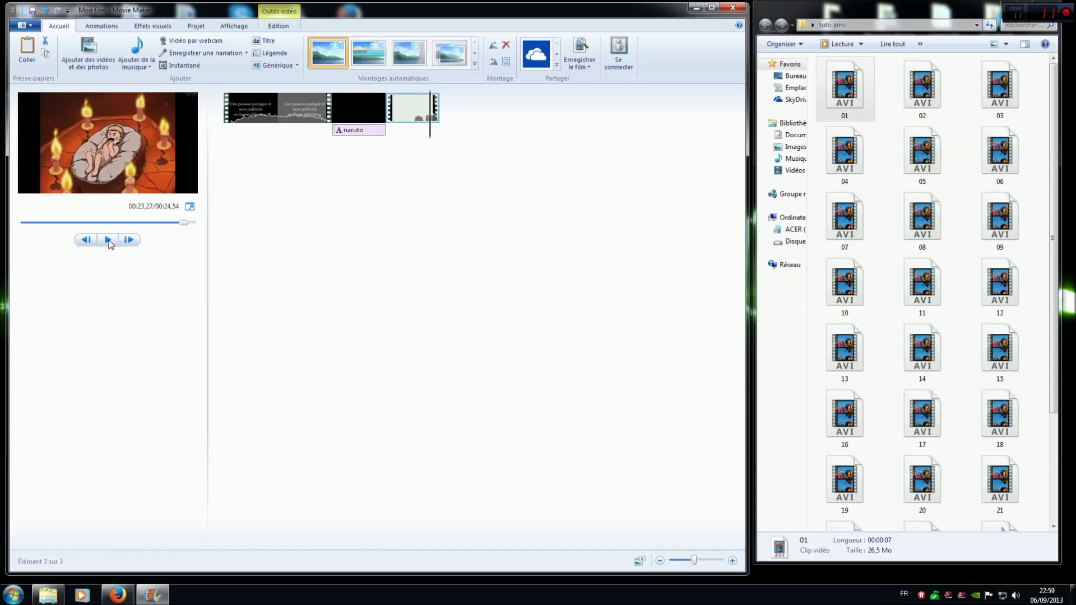
click(108, 241)
click(109, 241)
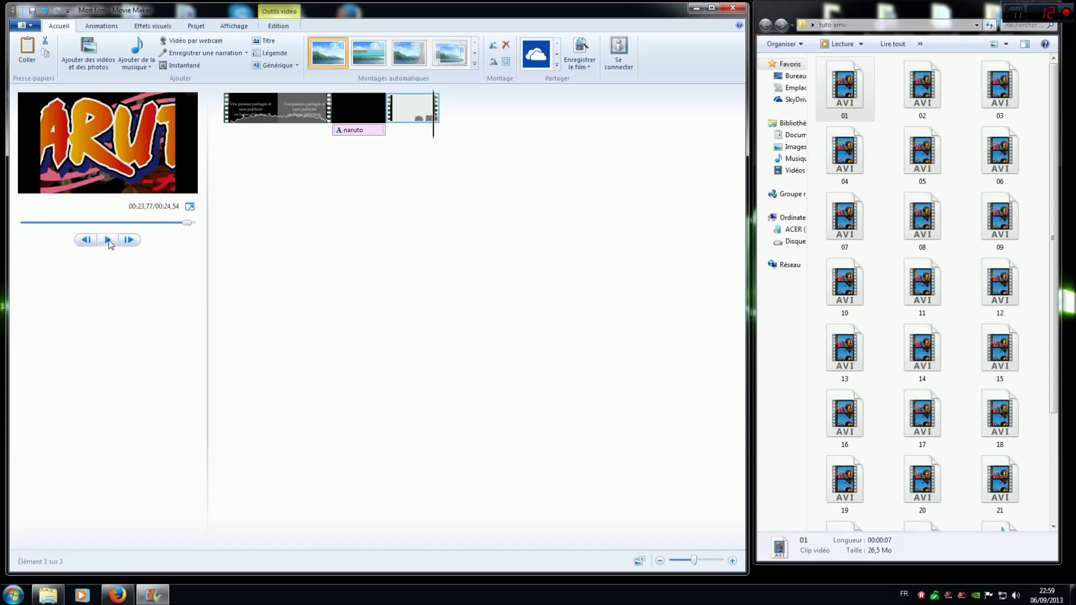
click(430, 139)
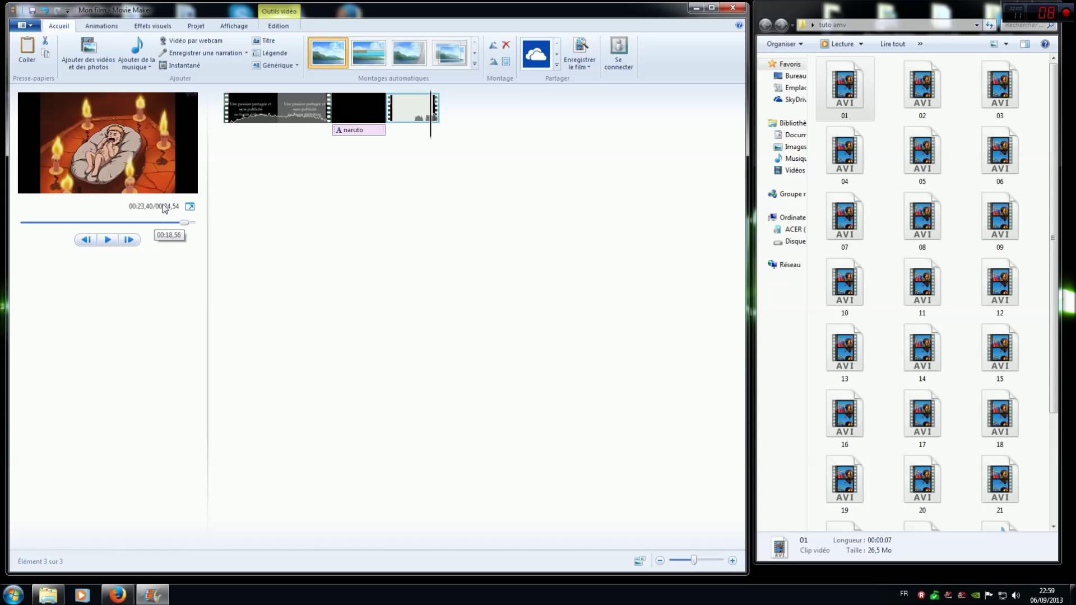
click(108, 240)
click(109, 240)
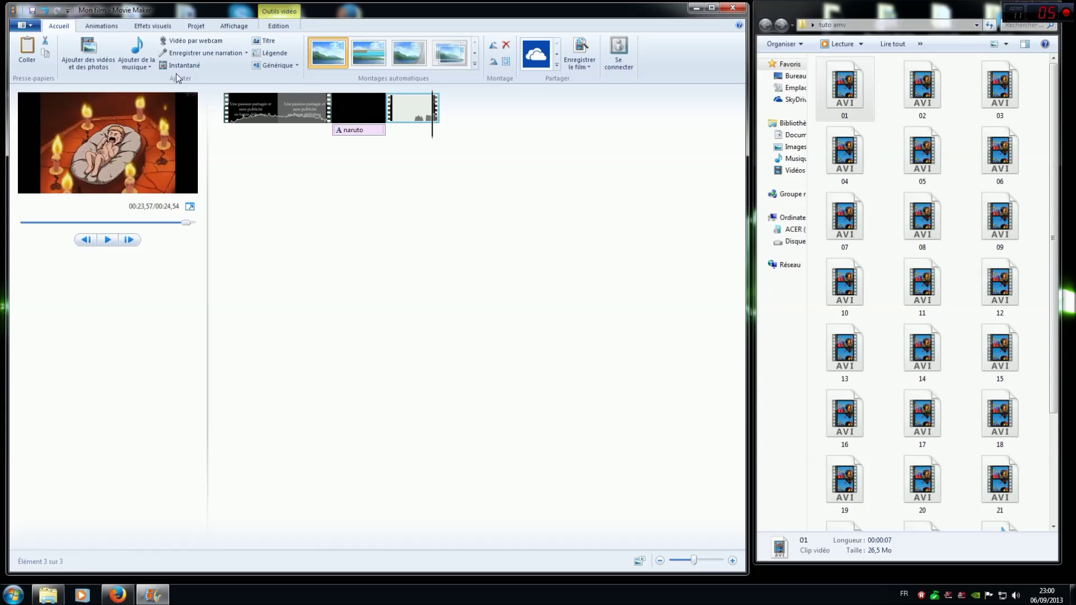
right_click(436, 114)
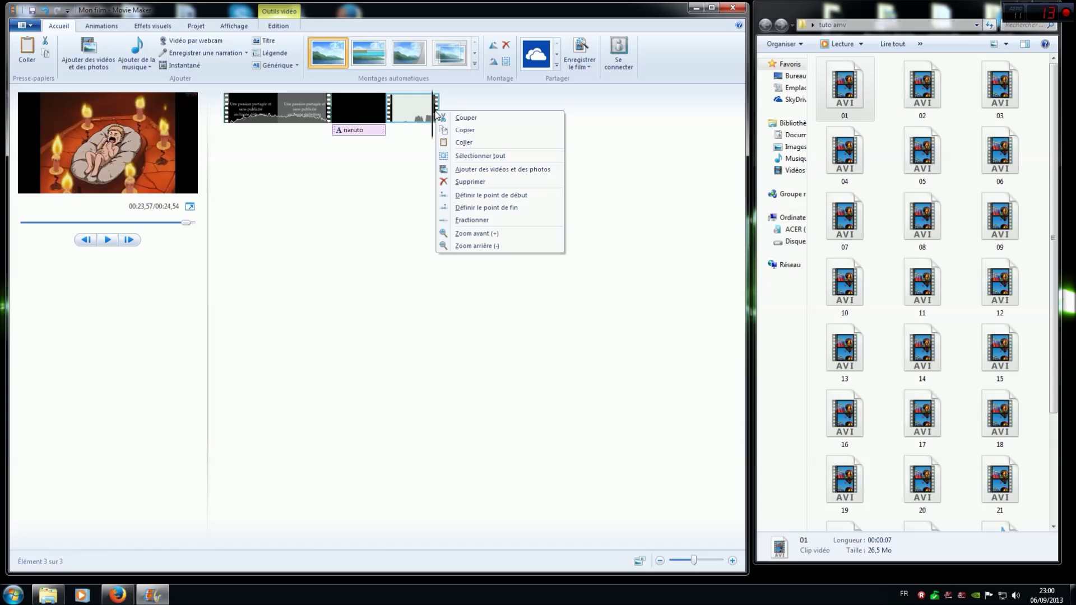
click(461, 208)
drag(434, 141, 411, 142)
click(108, 240)
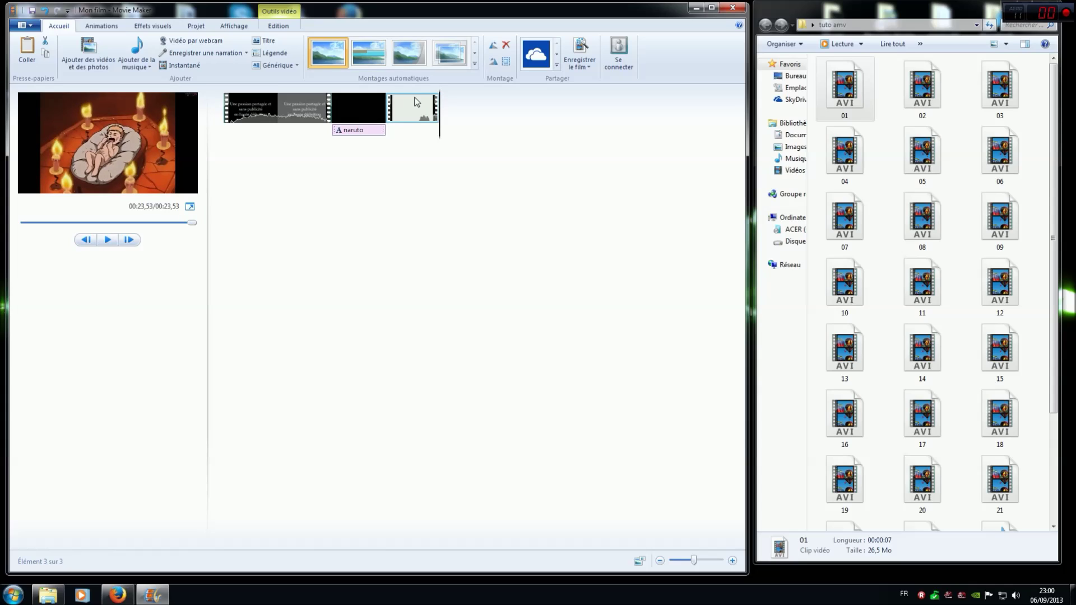
Step: Turn down the video volume of clip 01 and play the clip to check its sound
click(410, 114)
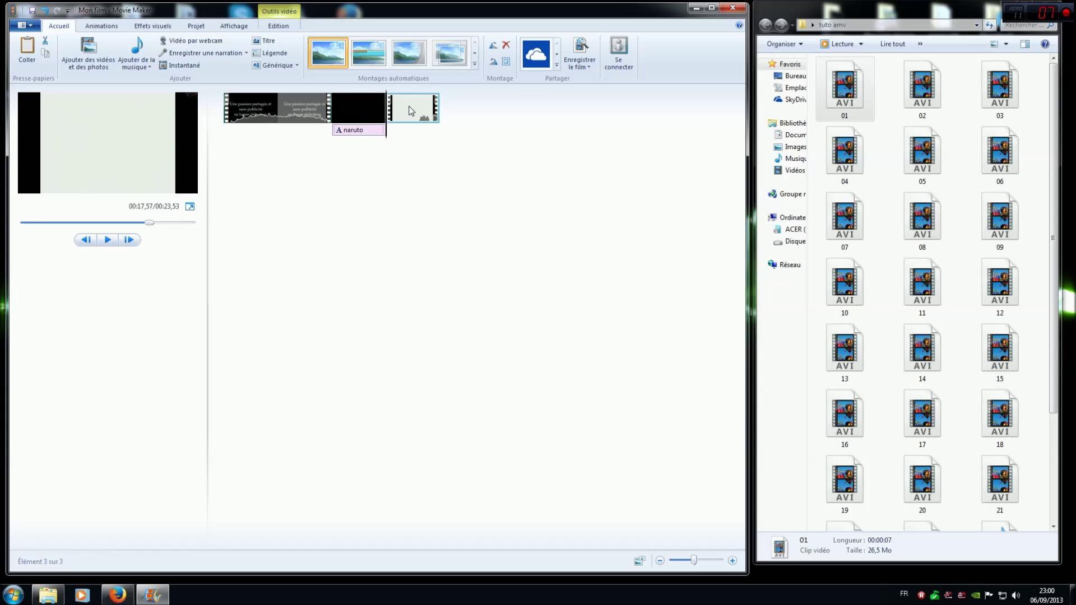
click(279, 26)
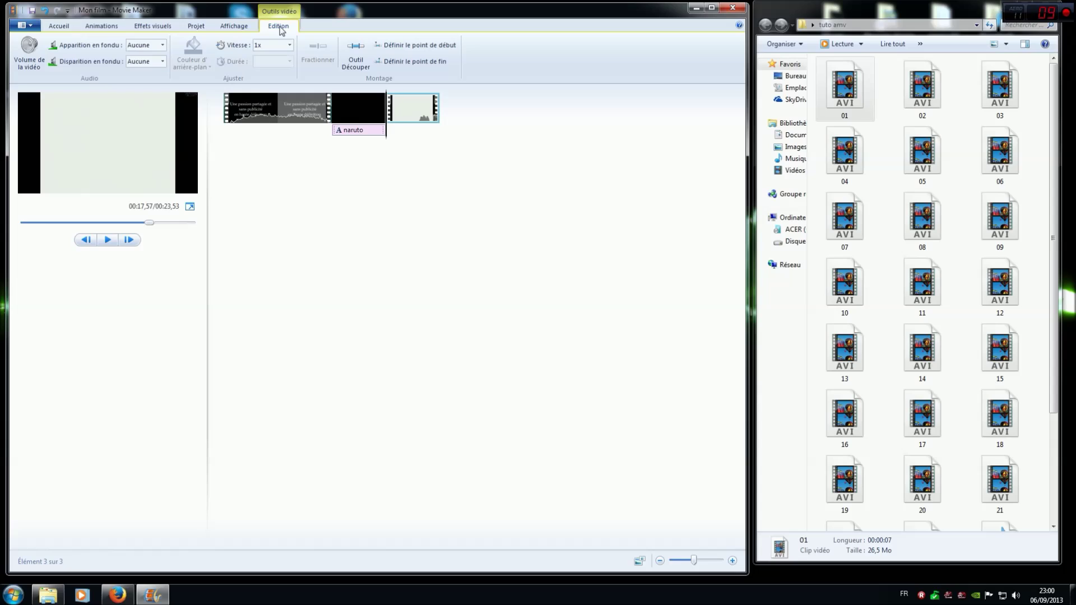
click(36, 57)
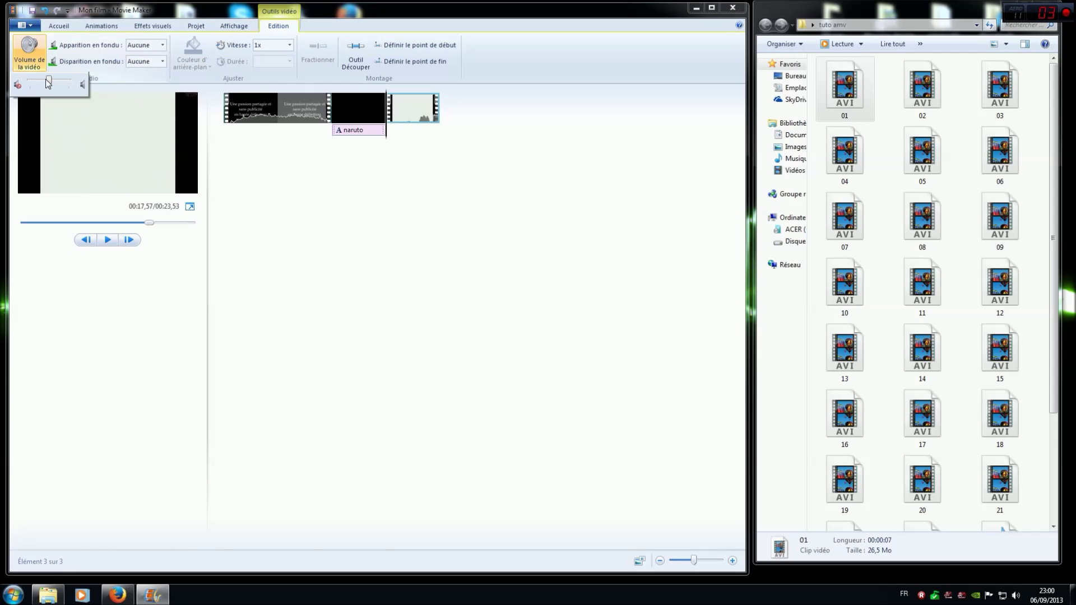
drag(47, 85, 35, 88)
click(108, 240)
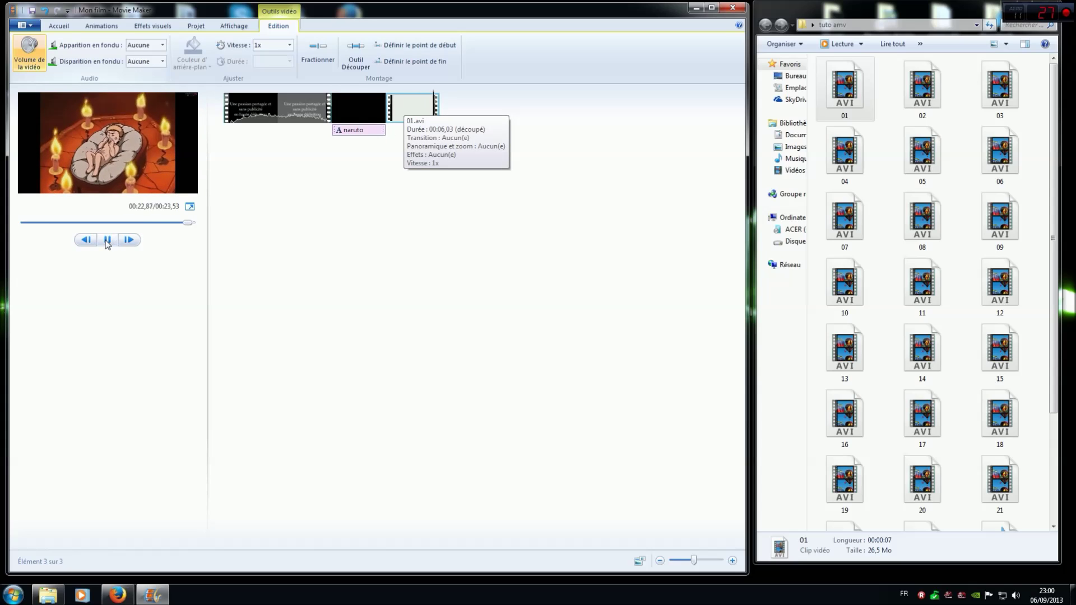
Step: Add the Fullmetal Alchemist - Kodoku MP3 from the tuto amv folder to the film as music under clip 01
click(997, 283)
scroll(997, 286, down, 2)
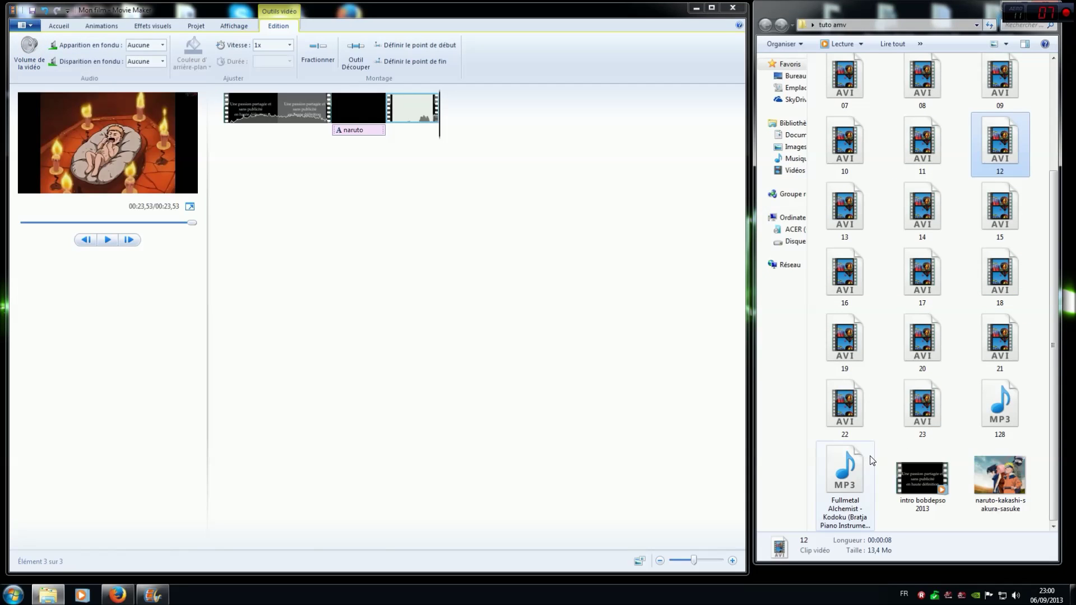
drag(845, 469, 423, 192)
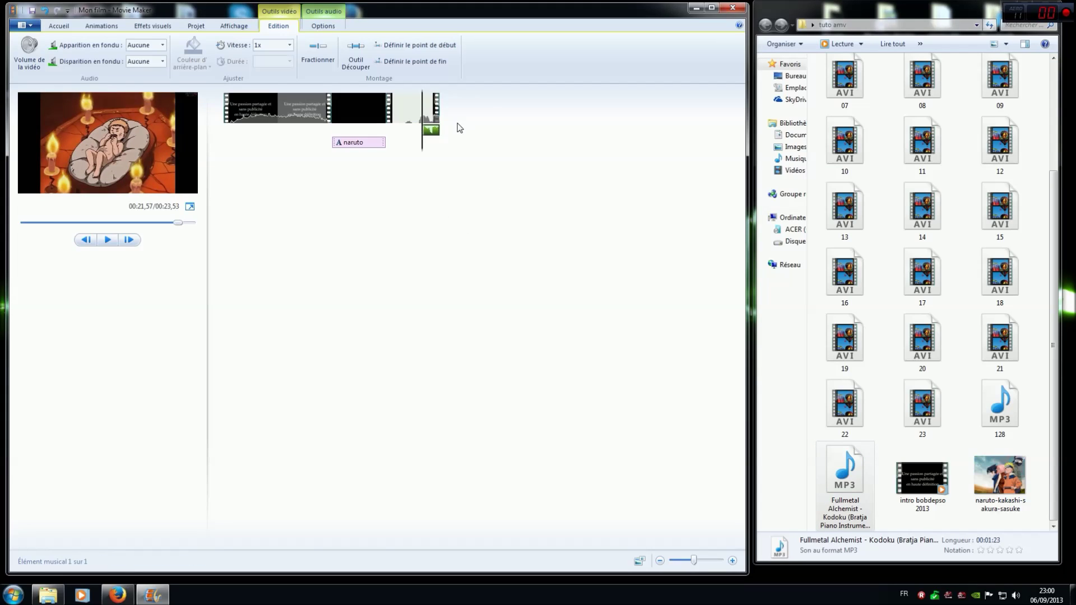
Step: Turn the intro video's volume down to the minimum and move the music to start at the beginning of the film
click(273, 109)
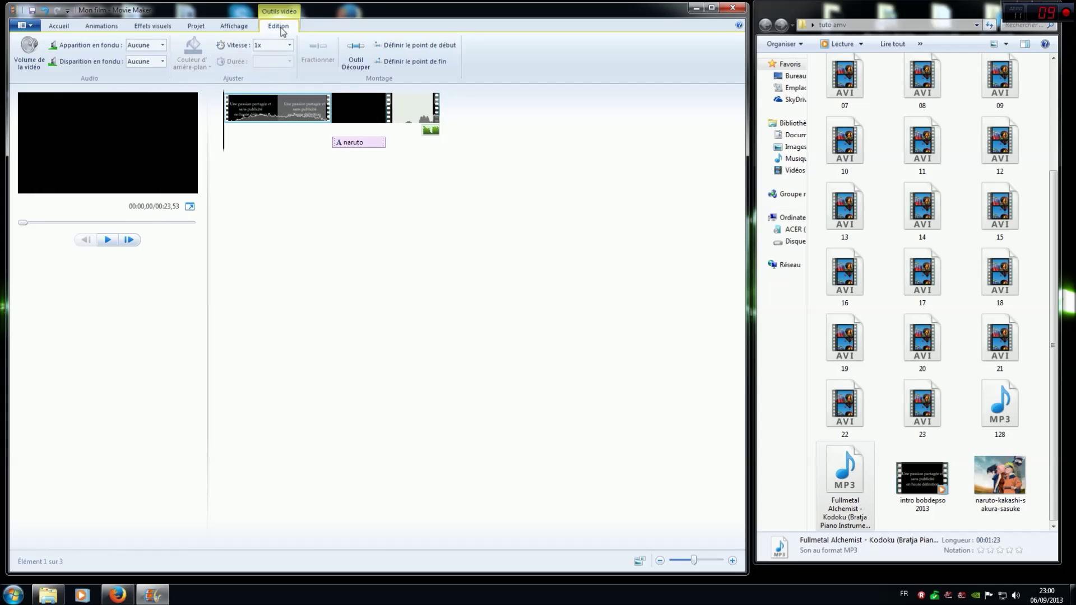
click(30, 62)
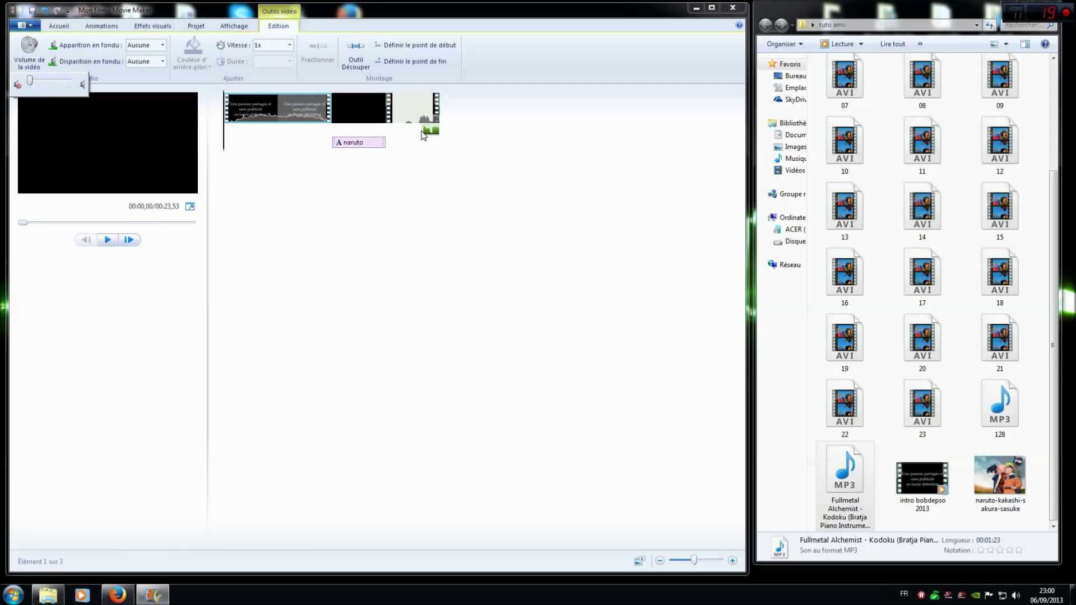
drag(436, 135, 231, 145)
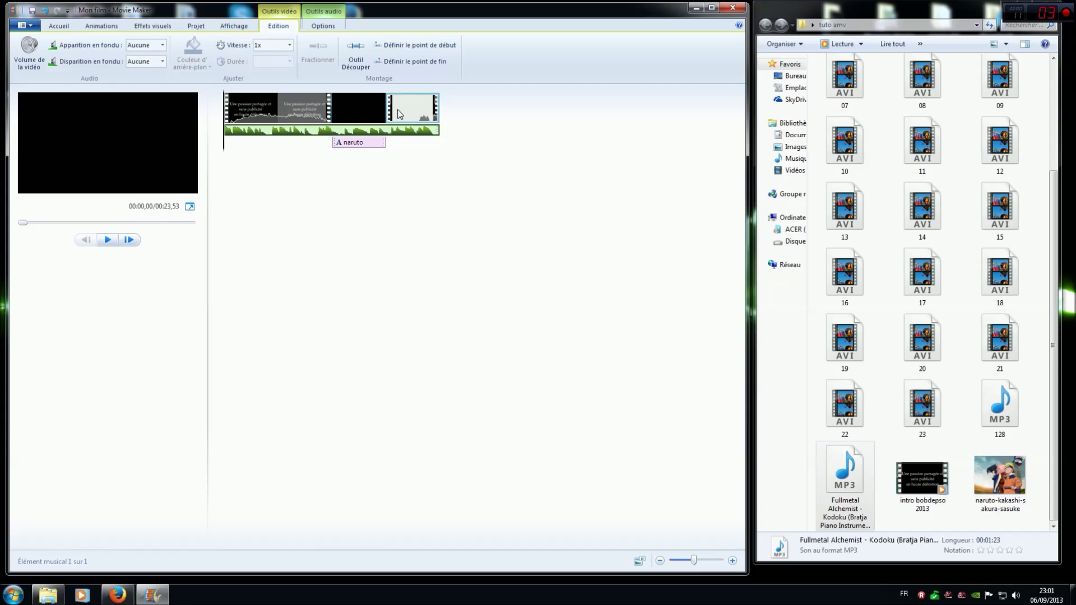
Step: Play the film with its music from the beginning, watch it in full screen, and return to the editor
click(108, 240)
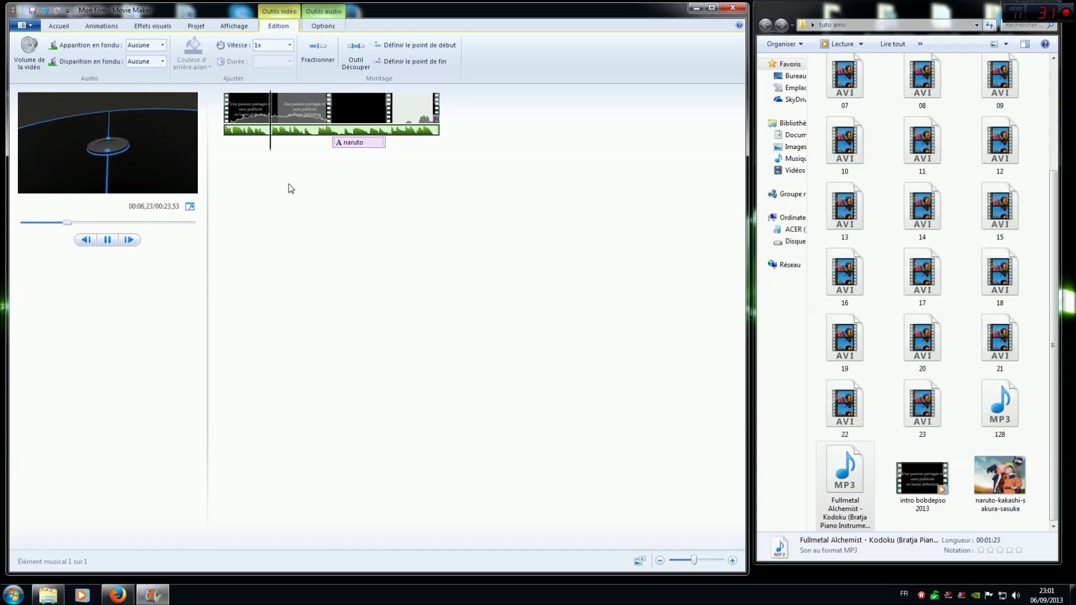
click(190, 207)
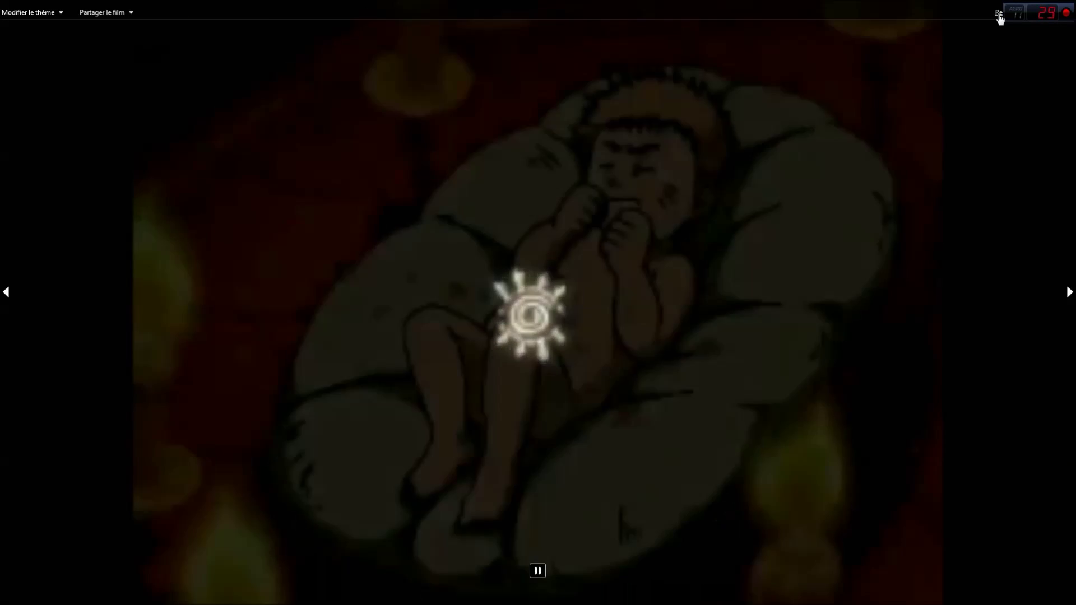
click(999, 12)
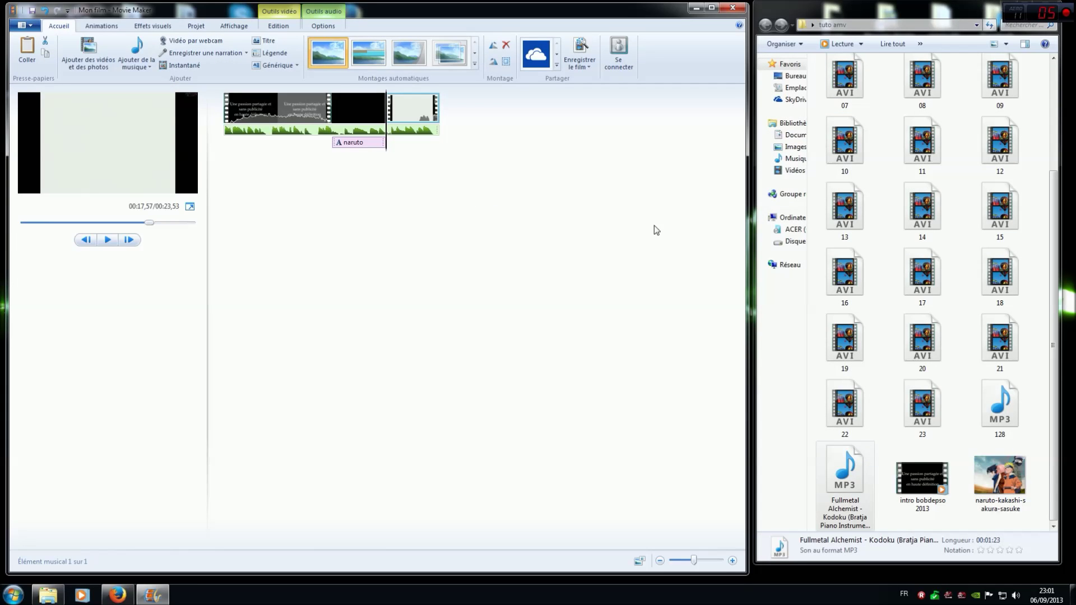
Step: Add clip 02 from the tuto amv folder directly after clip 01 and turn its video volume down to the minimum
drag(1055, 250, 1056, 143)
drag(922, 89, 538, 118)
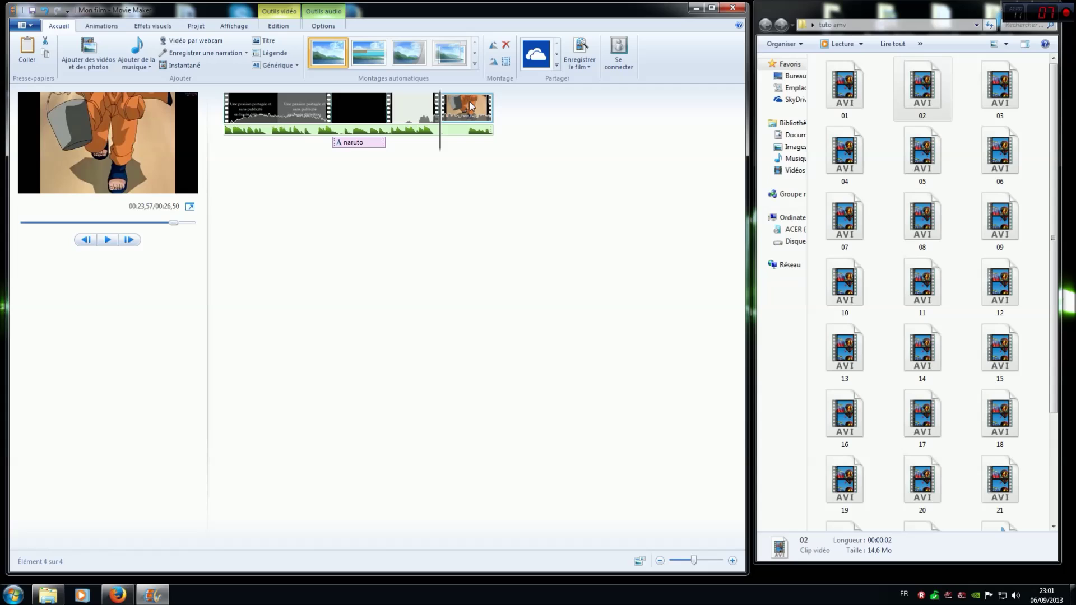
click(308, 29)
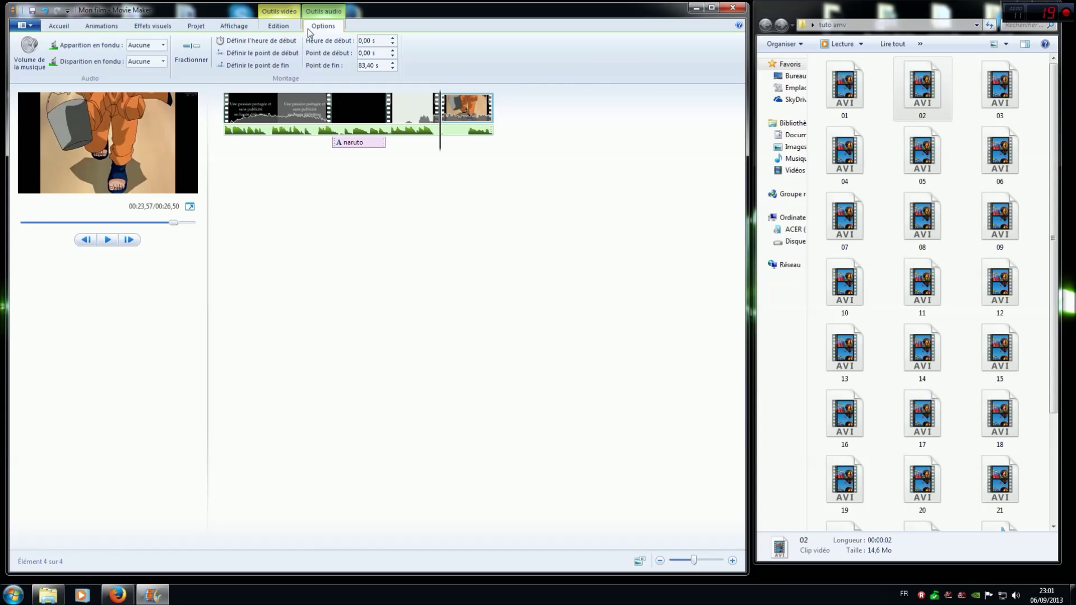
click(279, 27)
click(29, 57)
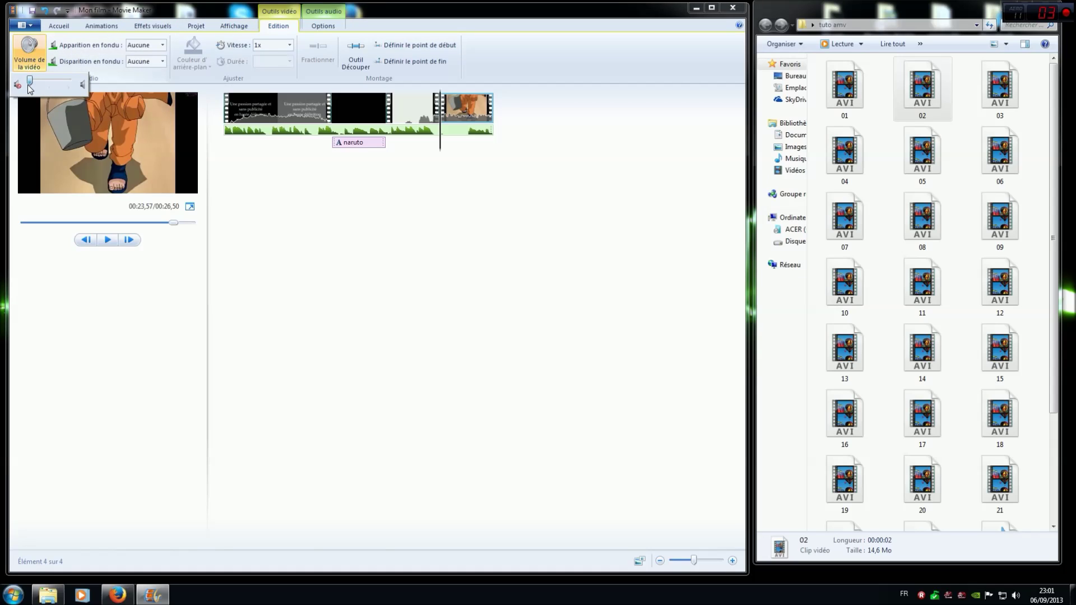
Step: Play clip 02 with the music and replay it from its start to check how it runs
click(104, 239)
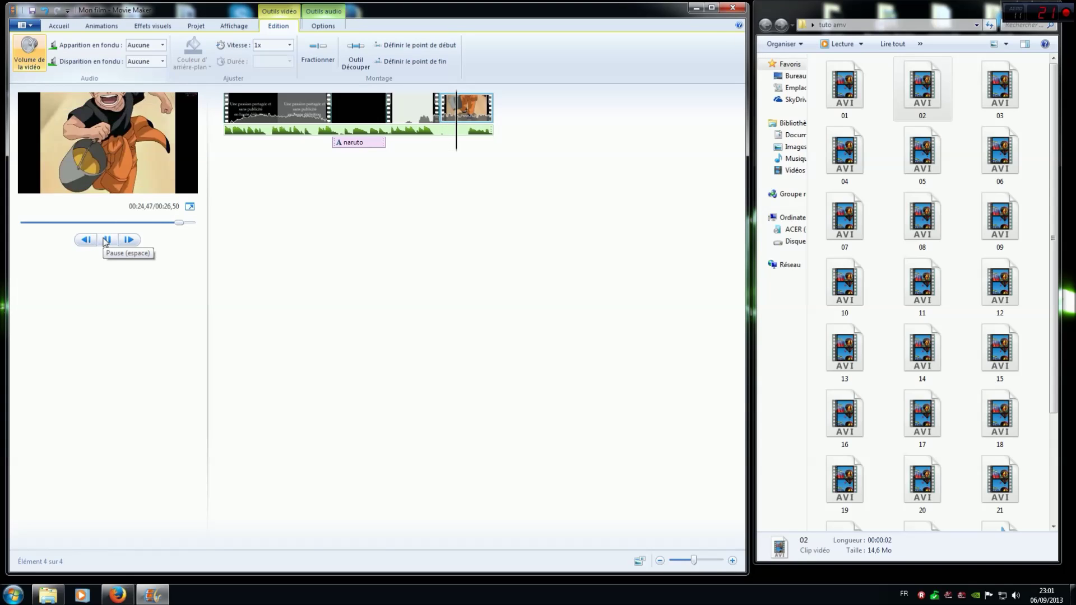
click(106, 240)
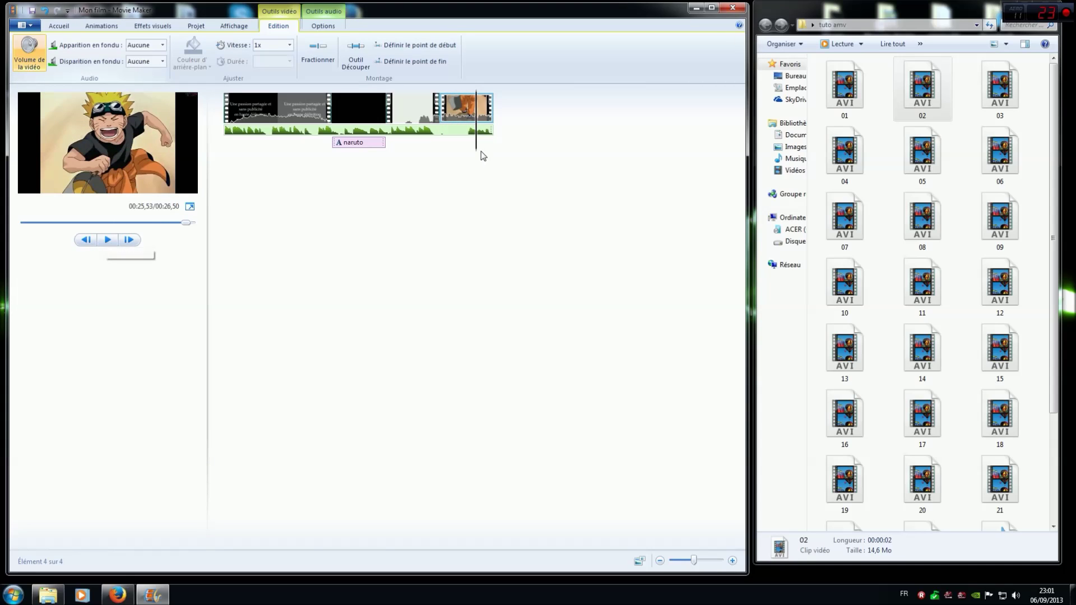
click(437, 150)
click(107, 244)
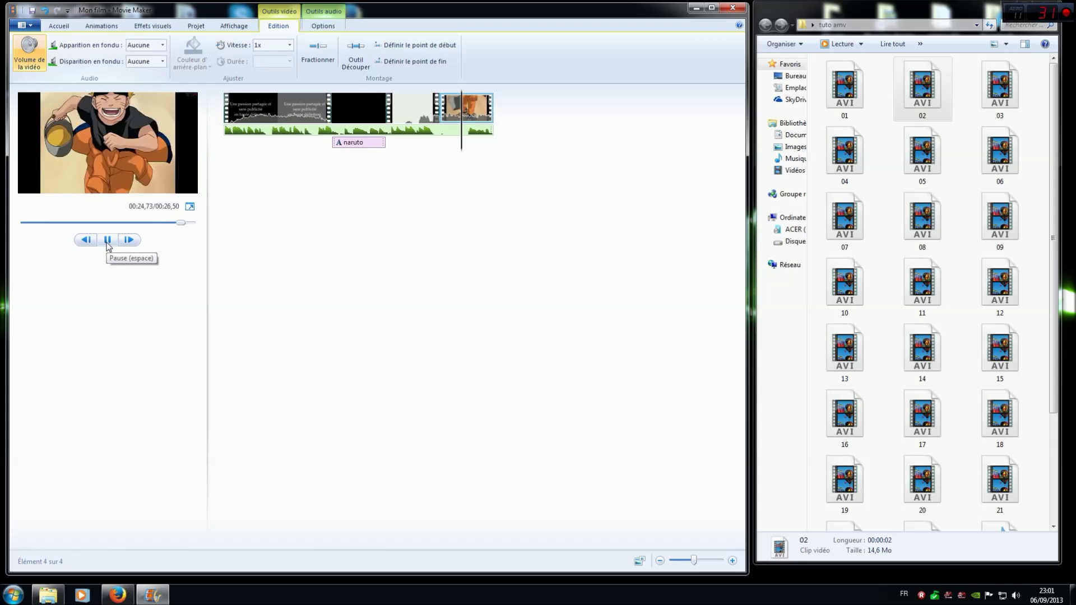
click(108, 245)
Step: Play the change from clip 01 to clip 02 and set clip 02's start point at 00:24,00
click(435, 152)
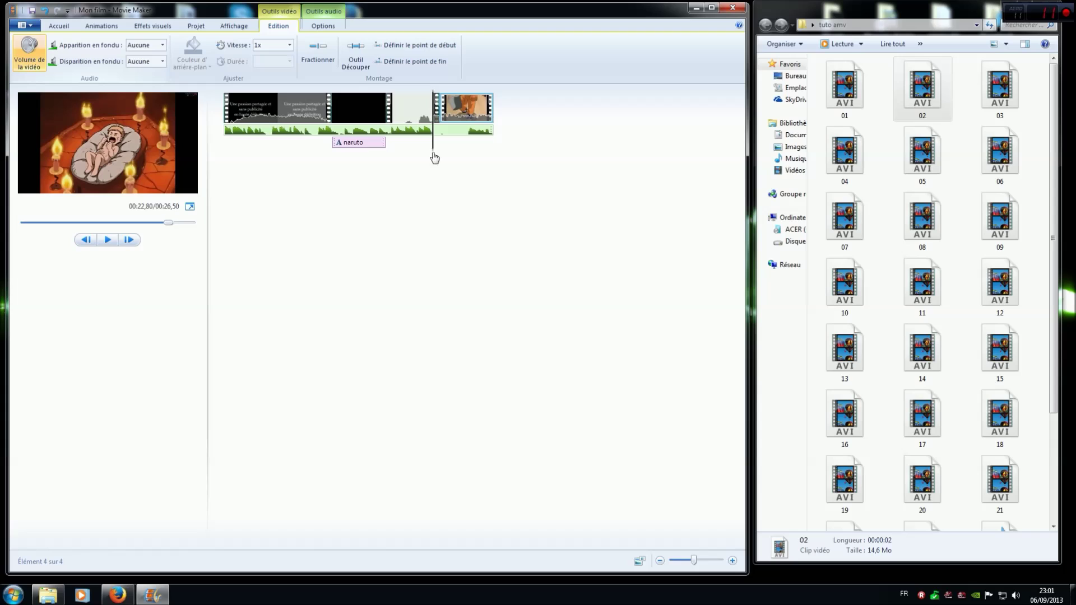
click(107, 240)
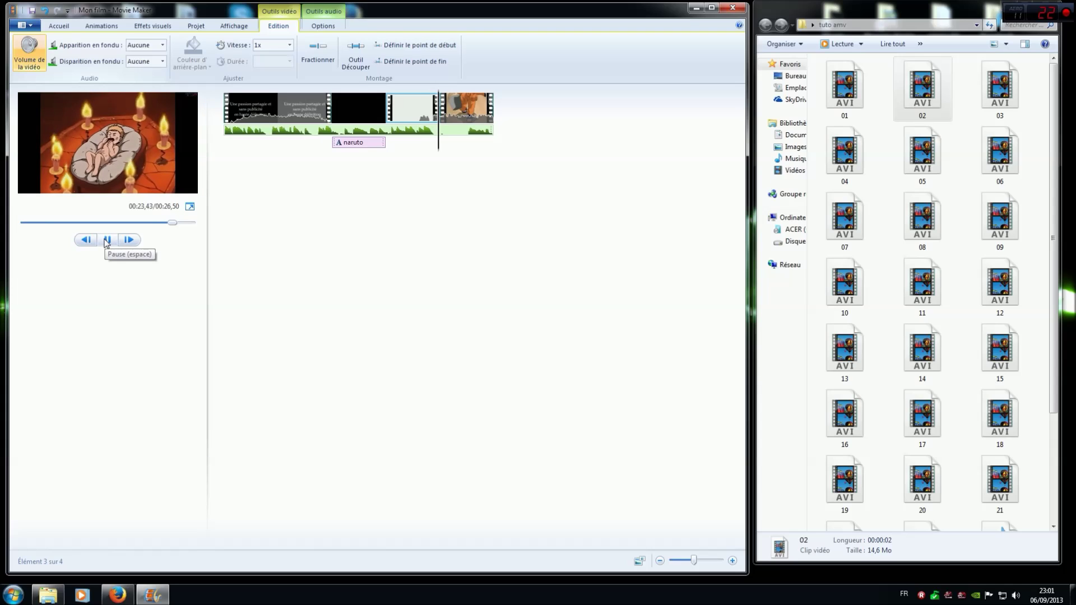
click(108, 240)
right_click(457, 108)
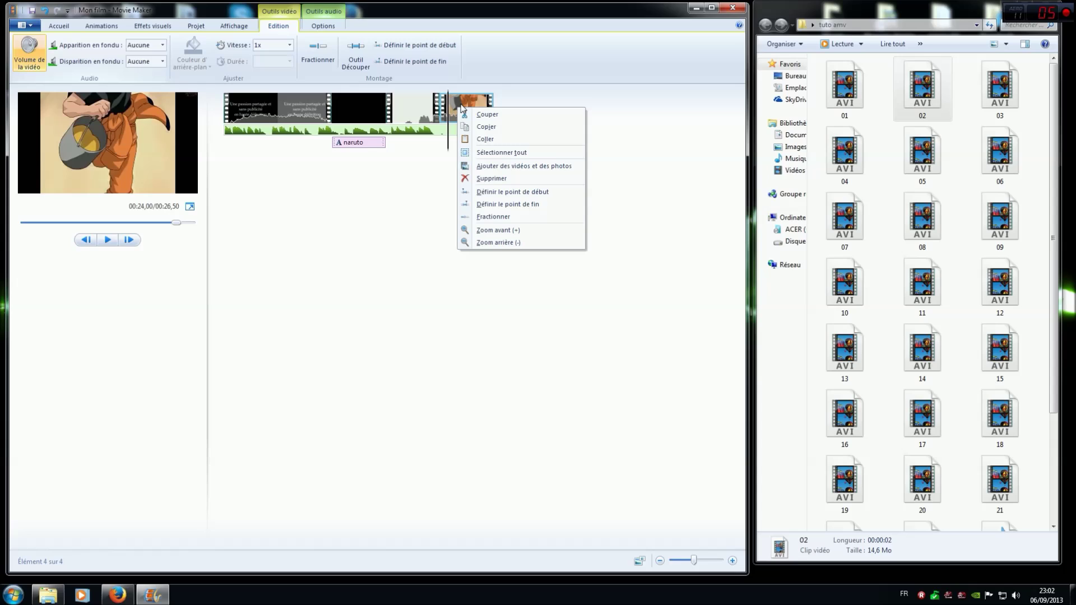
click(487, 196)
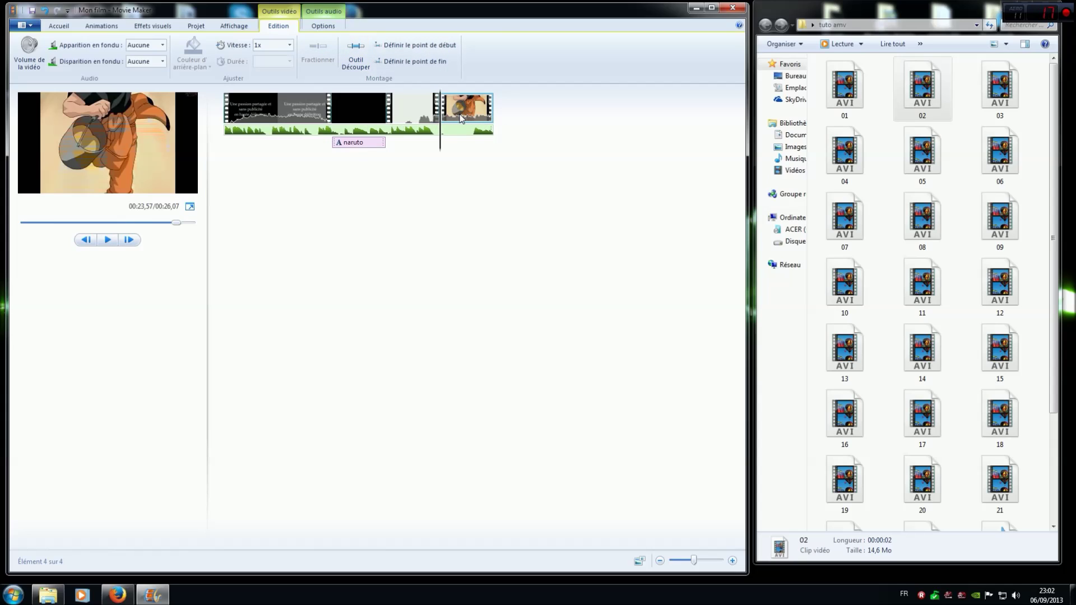
Step: Apply the through-black dissolve transition to clip 02 and set its duration to 0,25
click(102, 28)
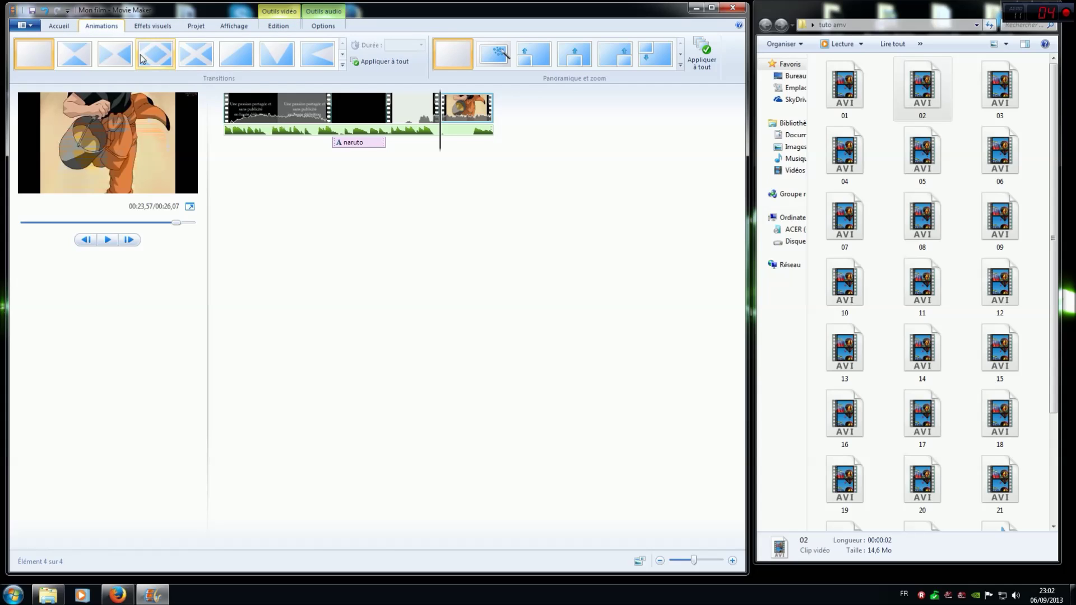
click(342, 65)
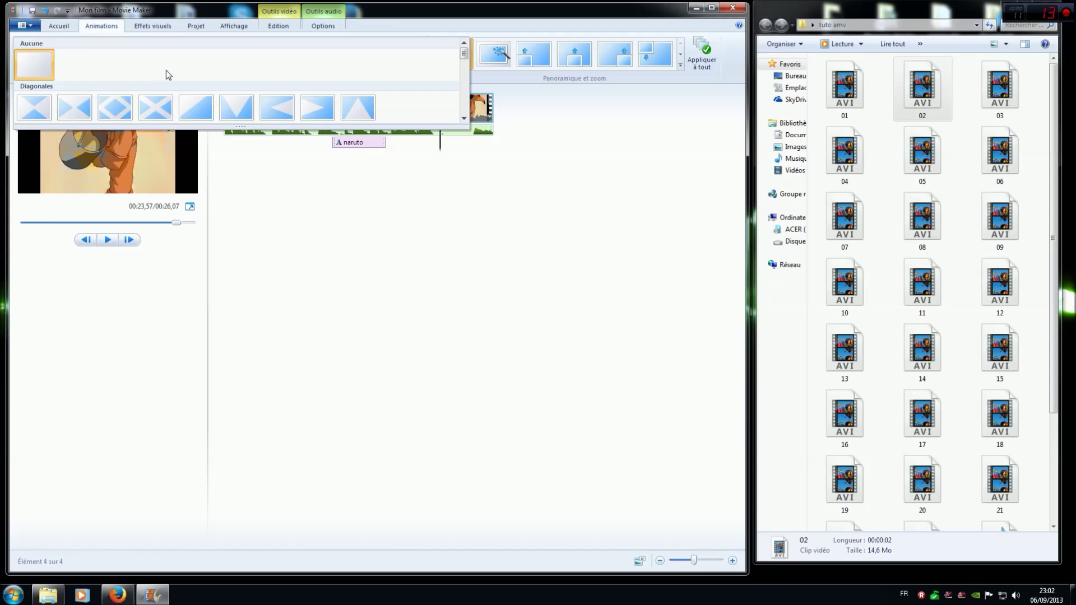
scroll(166, 70, down, 3)
scroll(168, 70, up, 3)
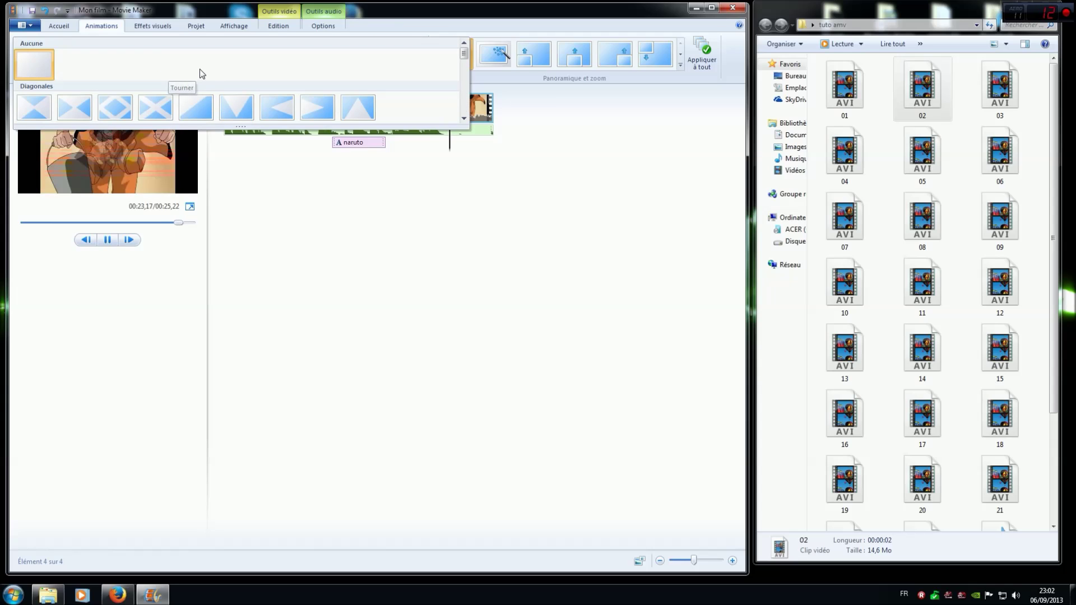
scroll(260, 80, down, 3)
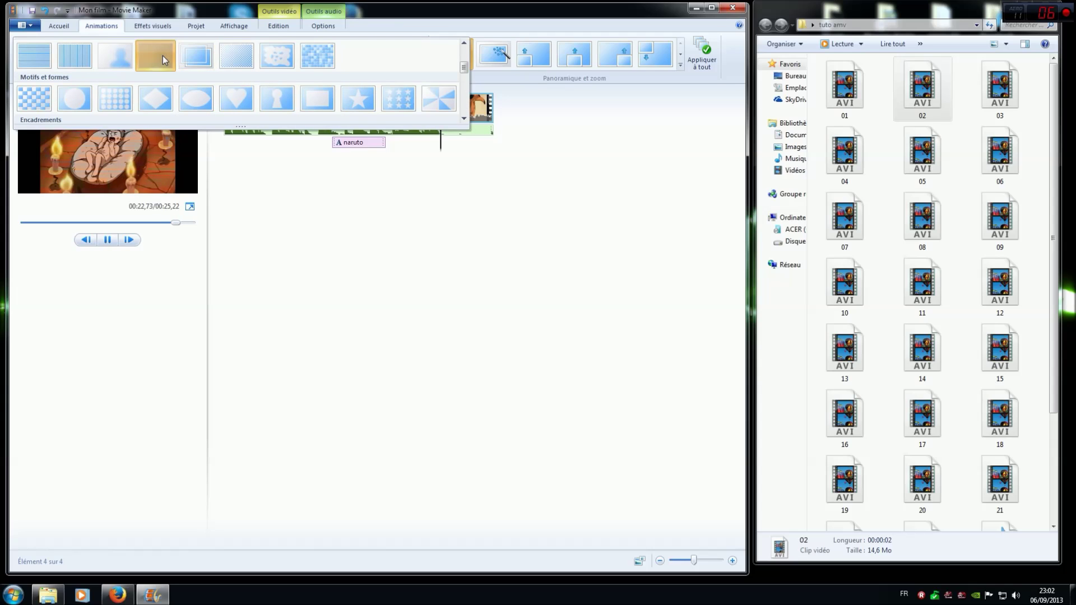
click(164, 59)
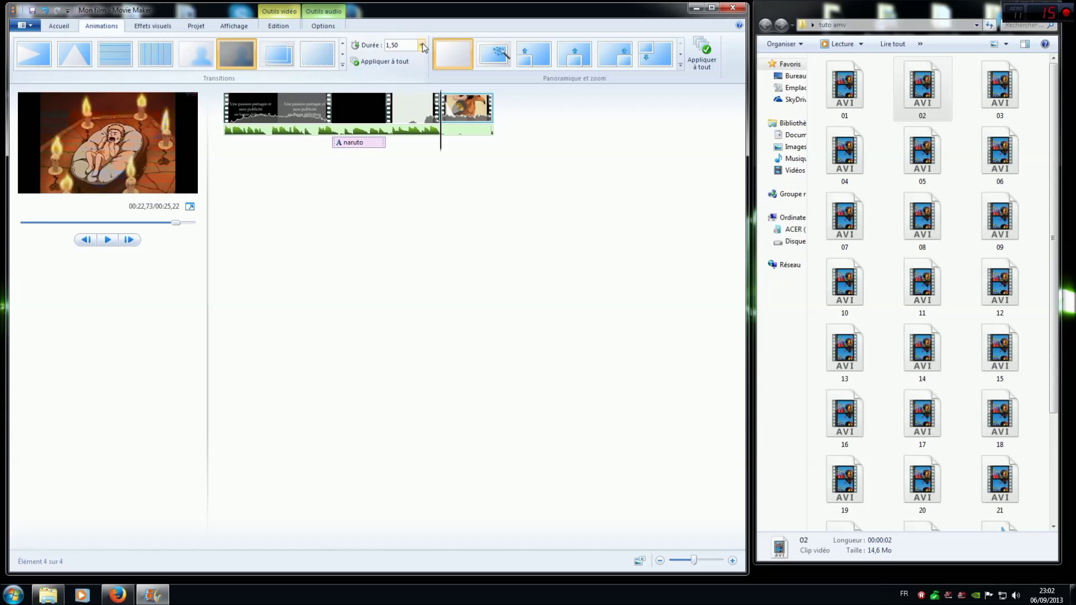
click(422, 45)
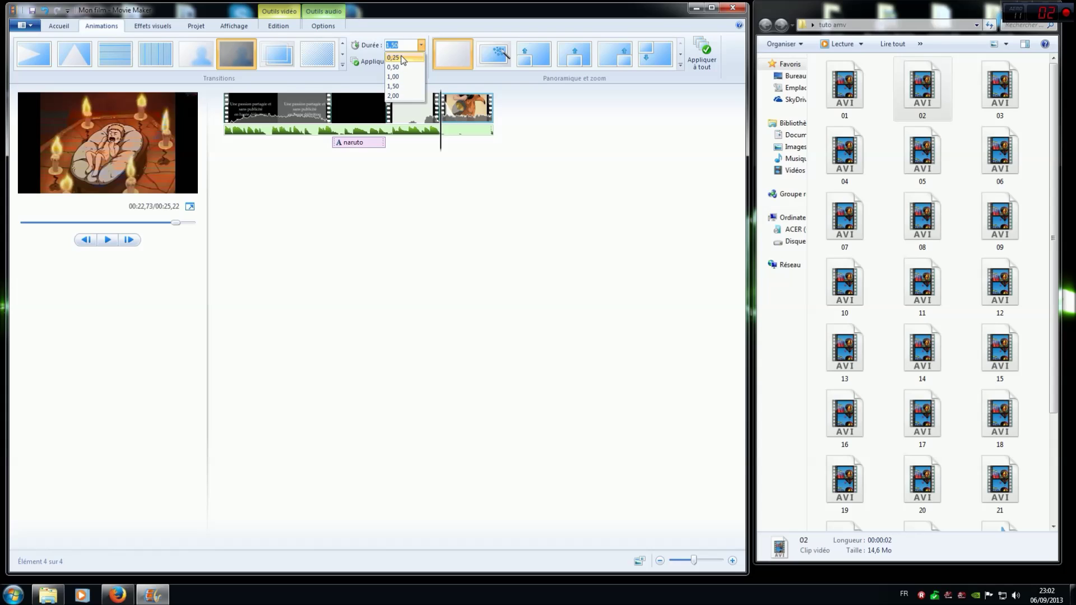
click(403, 58)
Step: Play the film from the naruto AMV title, view it in full screen, and return to the editor
click(439, 148)
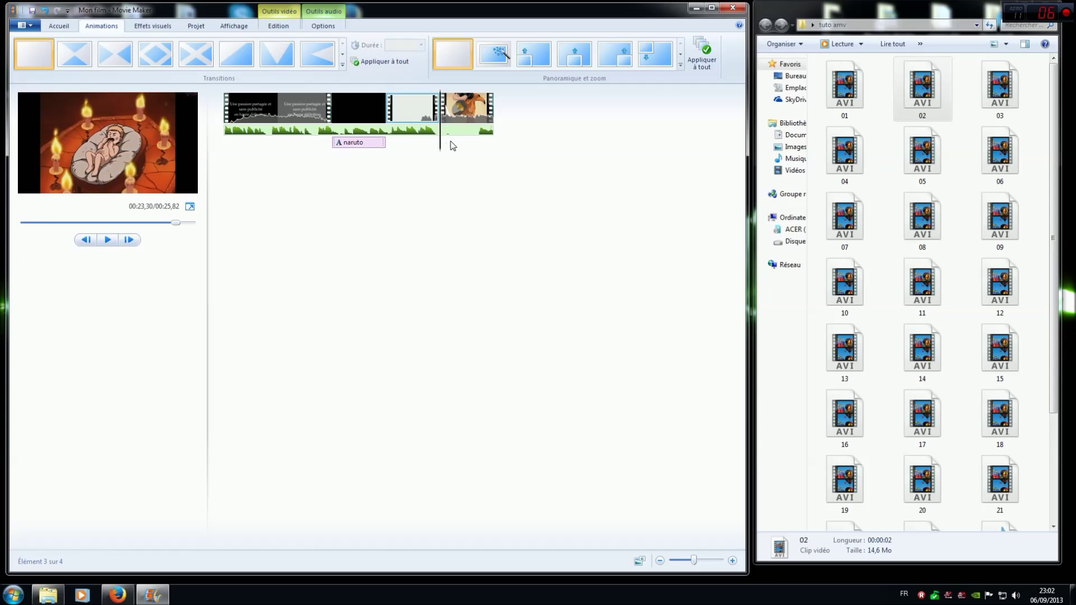
click(380, 160)
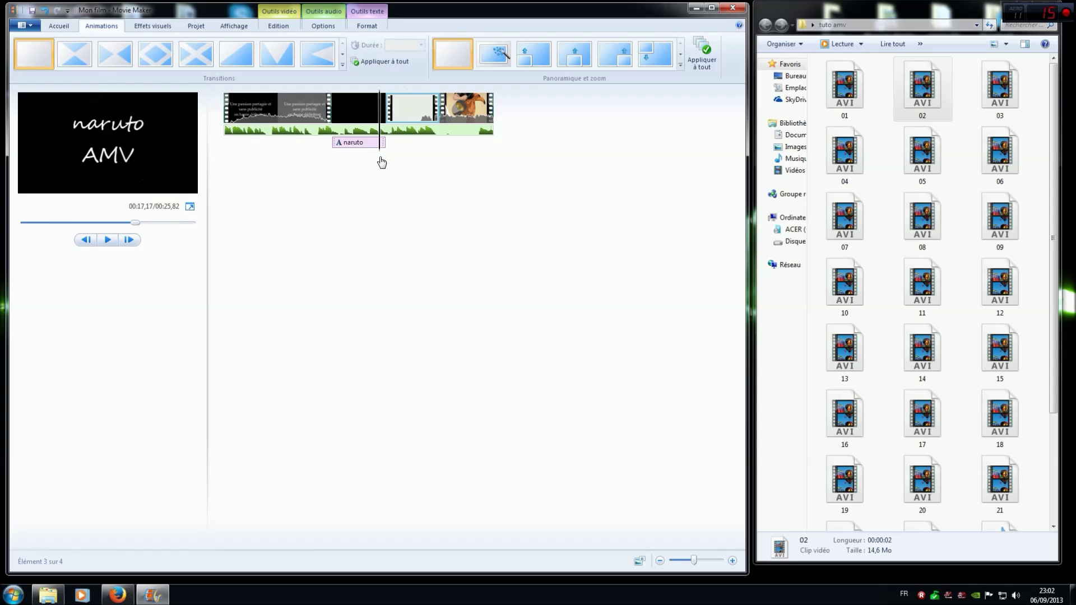
click(108, 240)
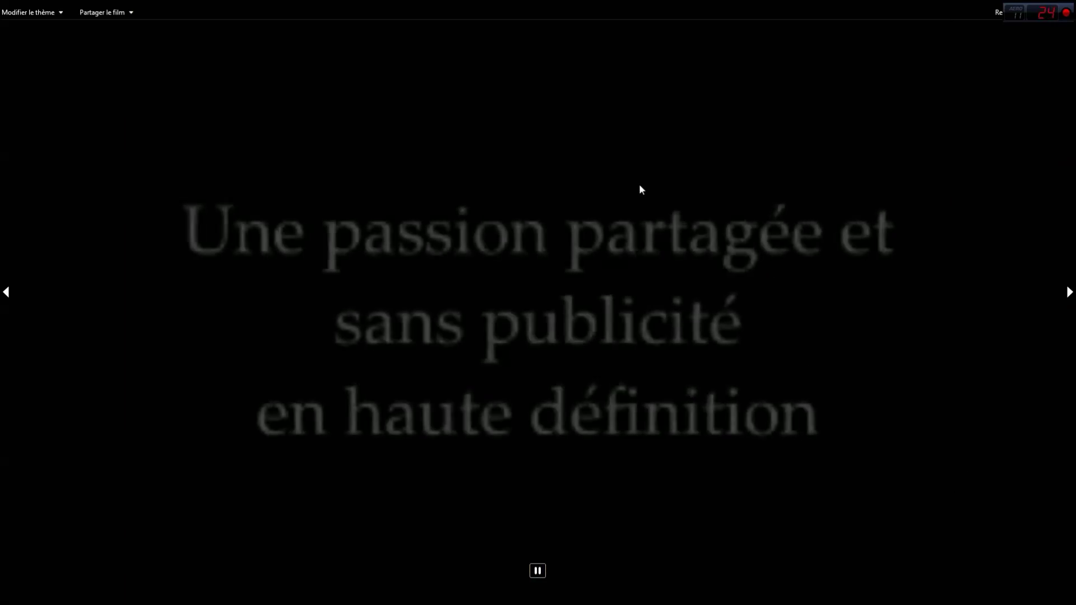
key(Escape)
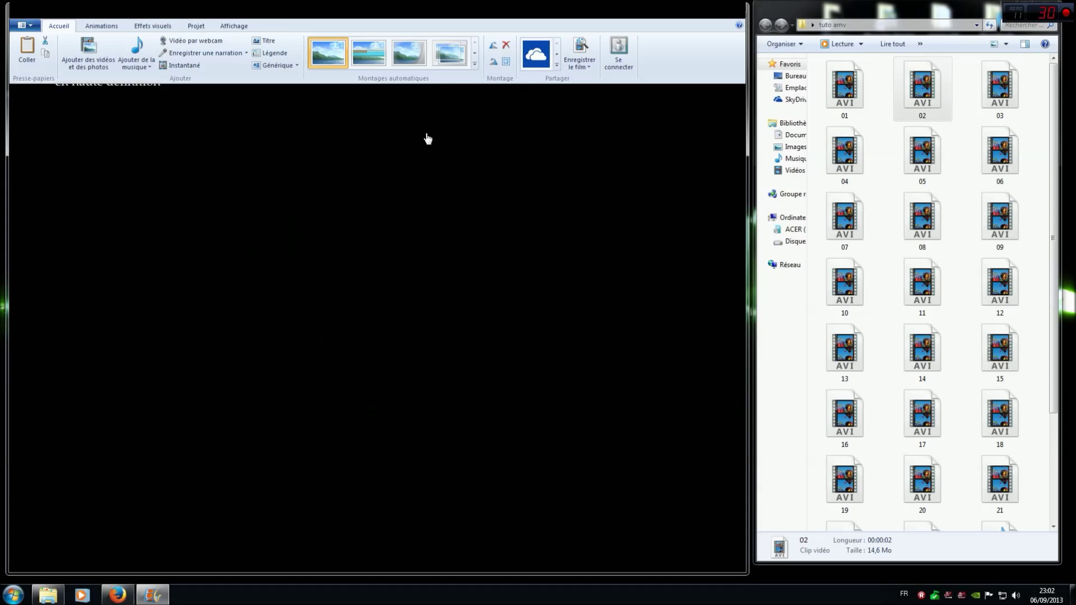
click(129, 242)
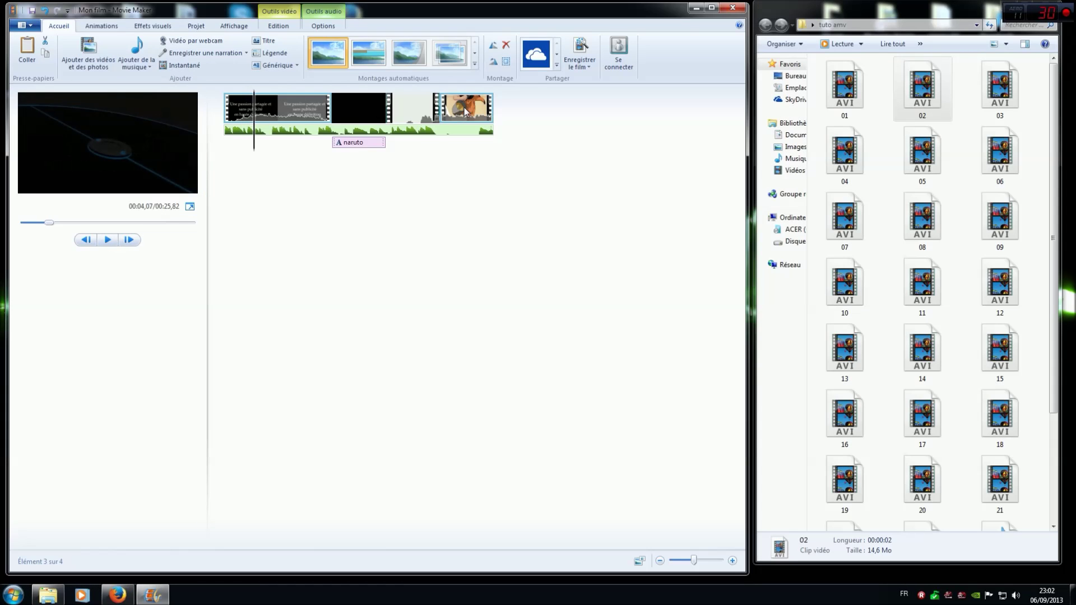
Step: Add clip 03 from the tuto amv folder directly after clip 02 and turn its video volume down to the minimum
drag(1004, 94, 559, 146)
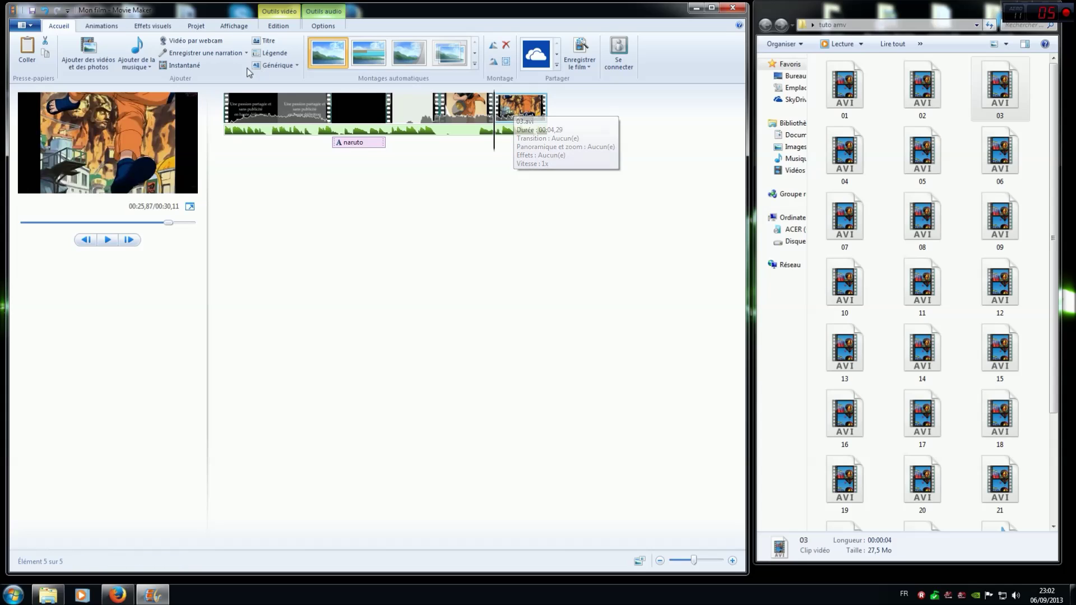
click(261, 28)
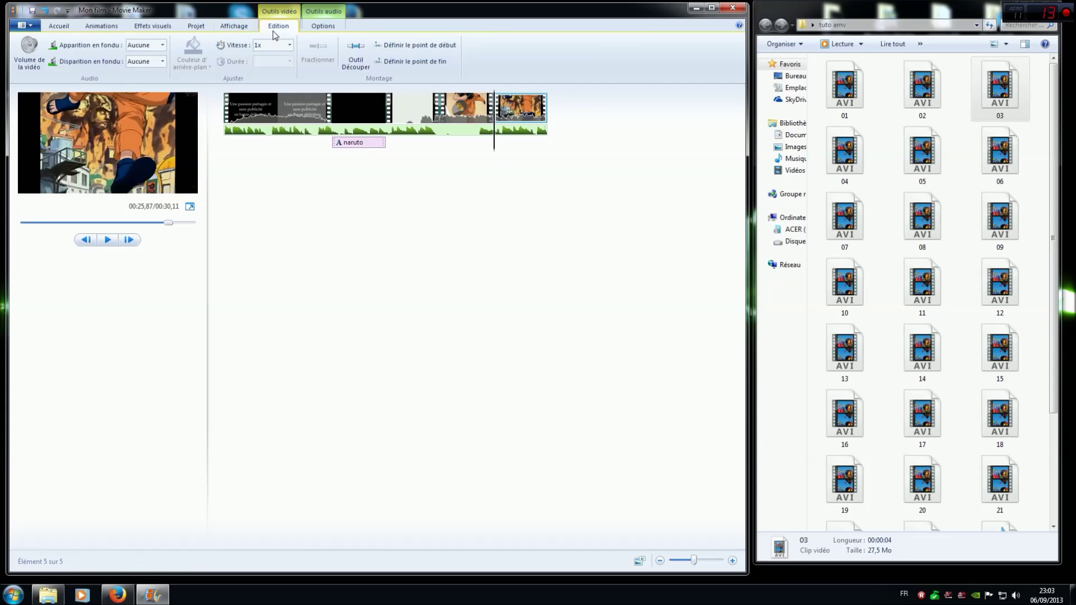
click(42, 63)
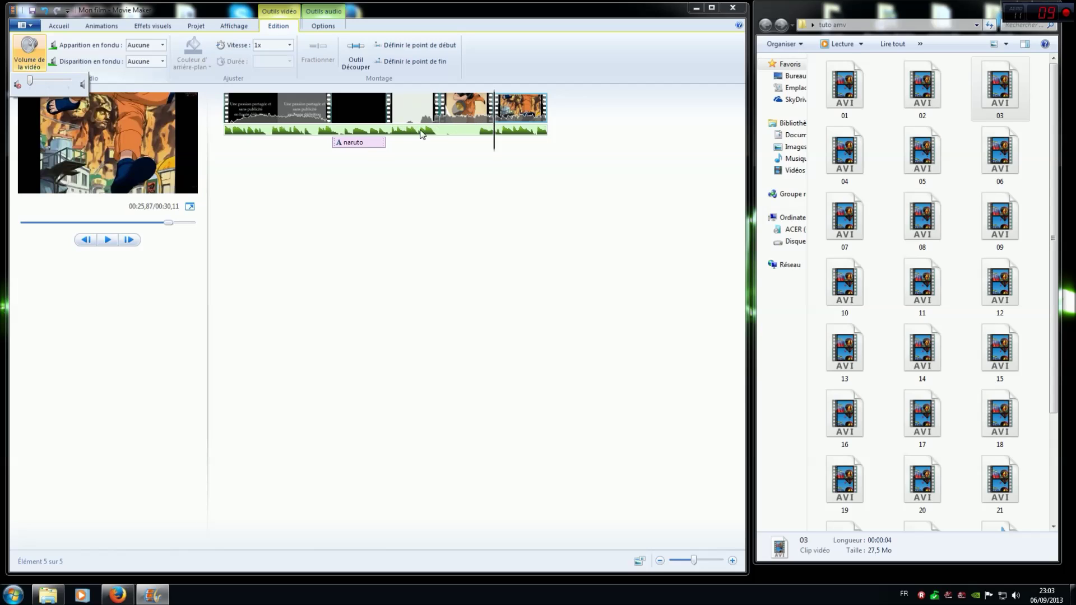
Step: Apply the same through-black dissolve transition to clip 03 with a duration of 0,25
click(112, 29)
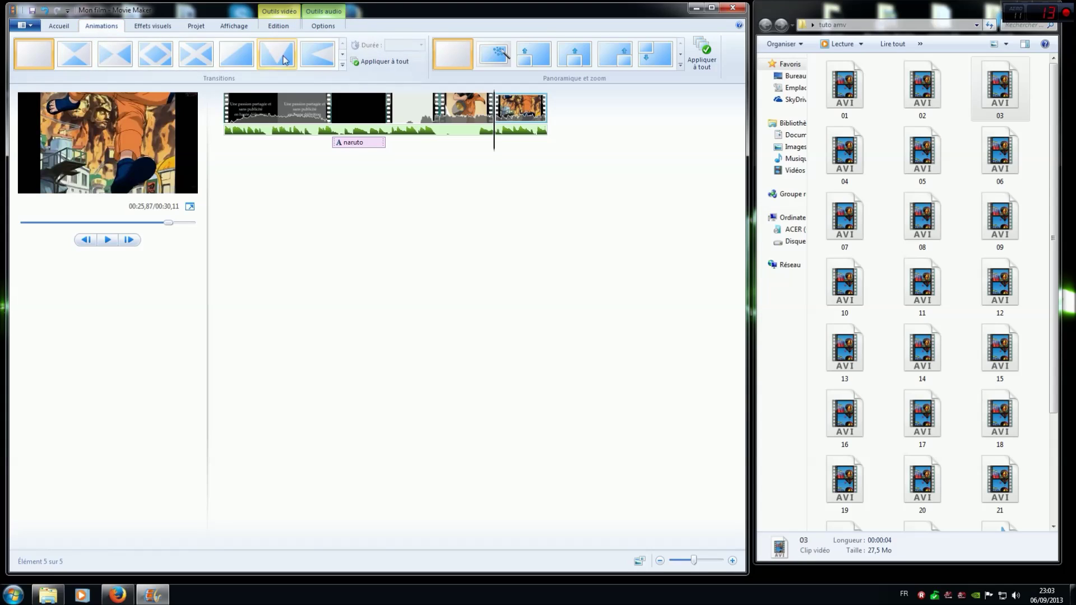
click(342, 66)
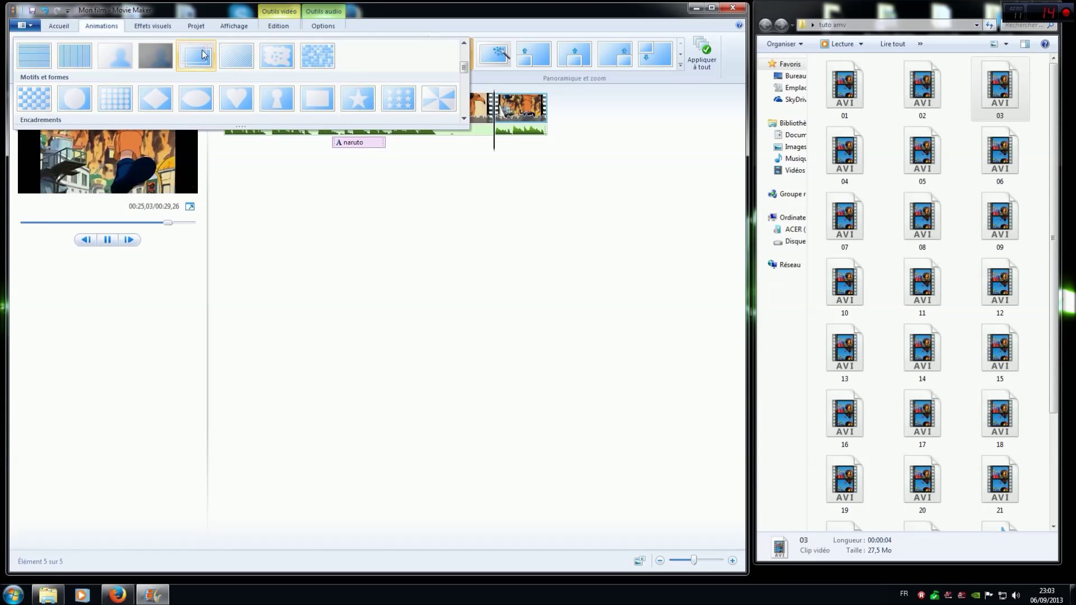
click(157, 56)
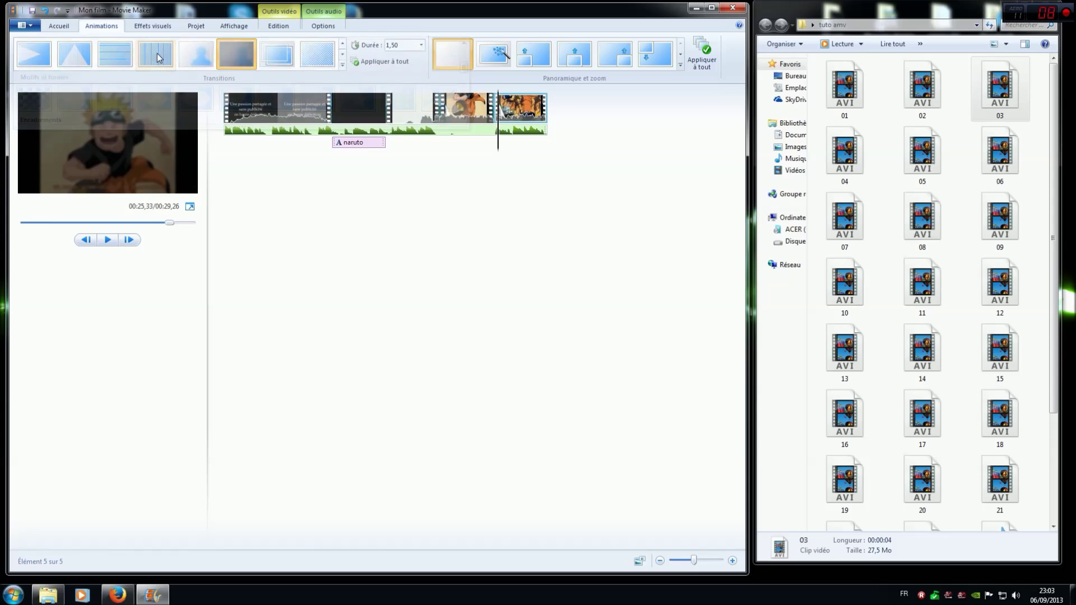
click(421, 44)
click(394, 54)
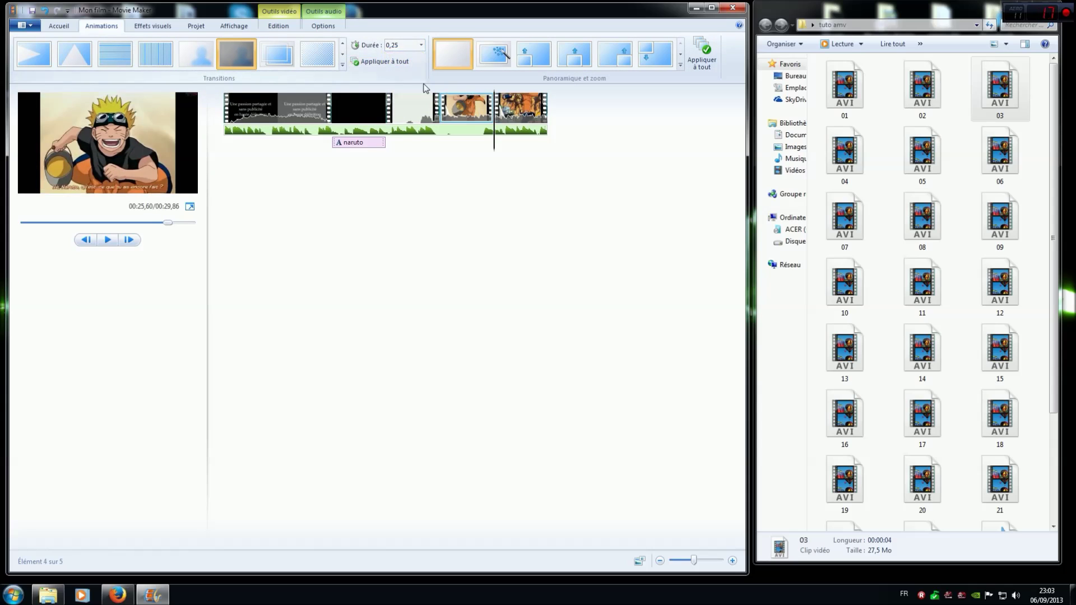
Step: Play clip 03 to find where the carved stone face appears and set the clip's end point at about 00:28,40
click(107, 241)
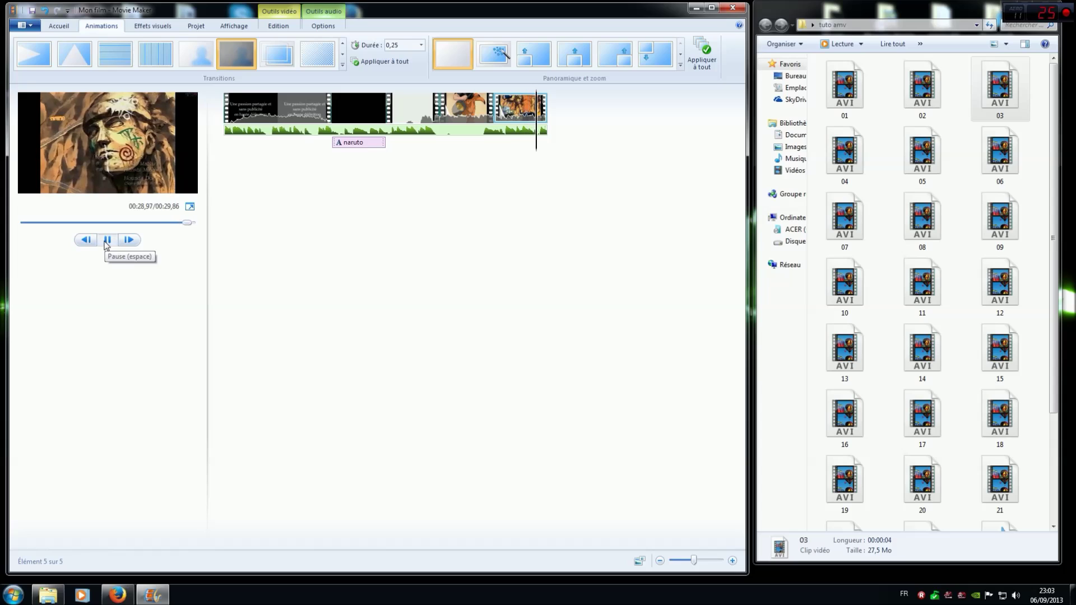
click(106, 241)
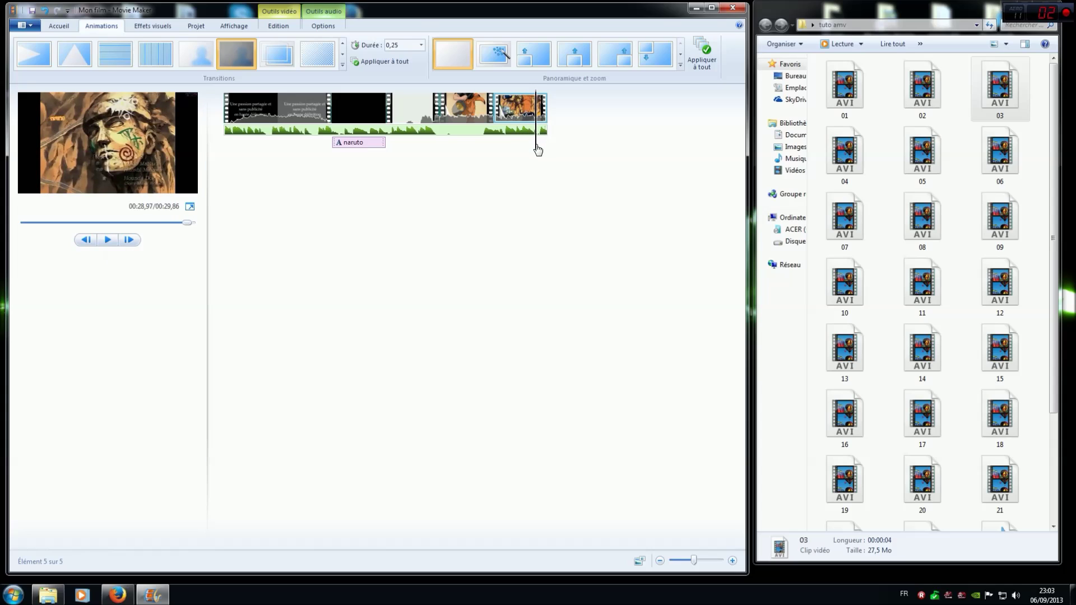
drag(538, 149, 532, 151)
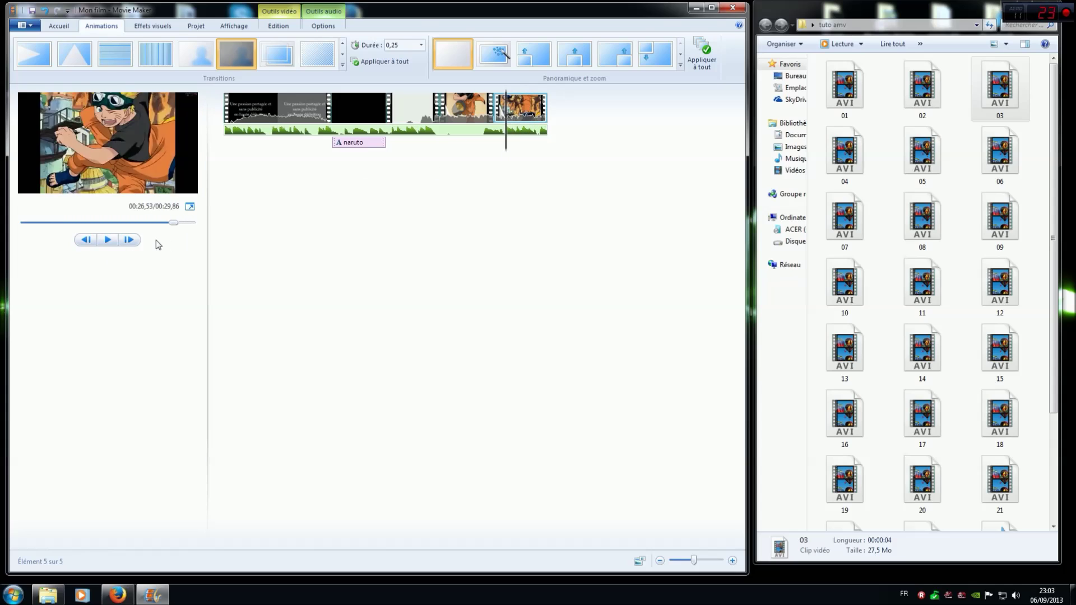
click(108, 241)
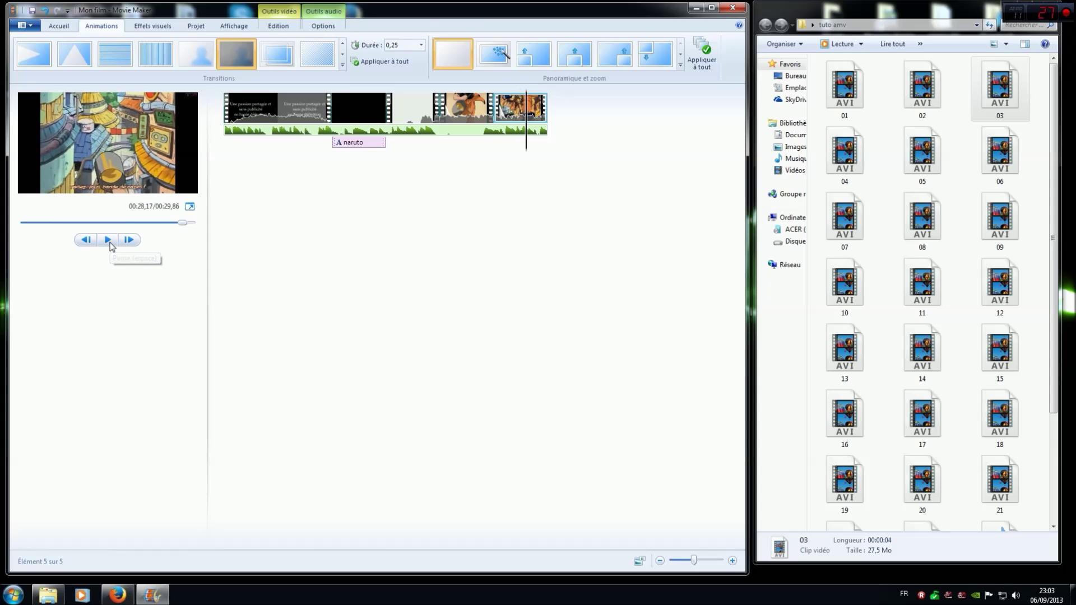
click(108, 241)
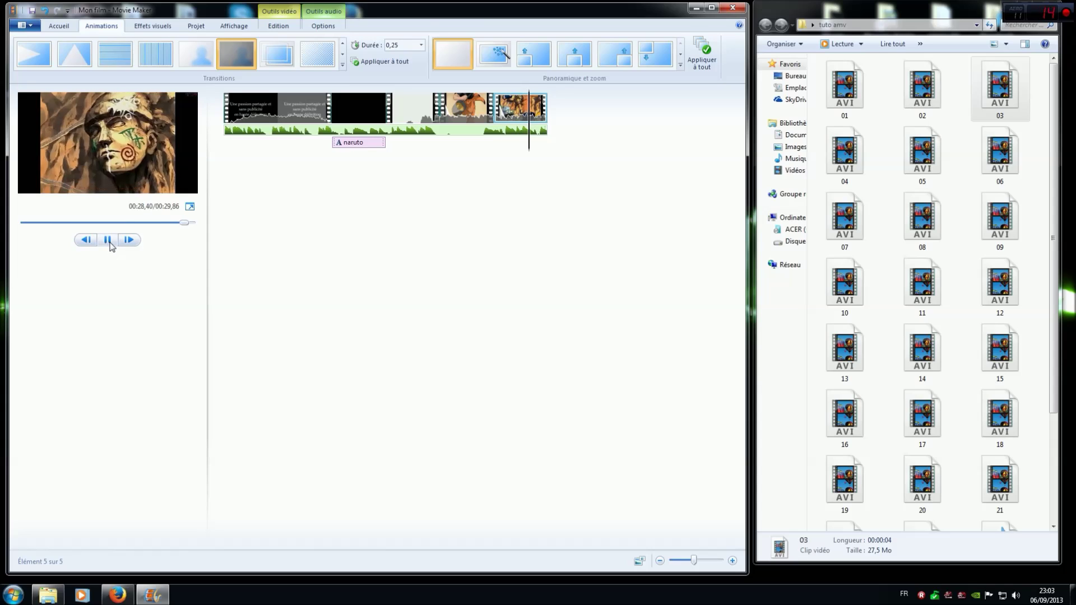
right_click(537, 108)
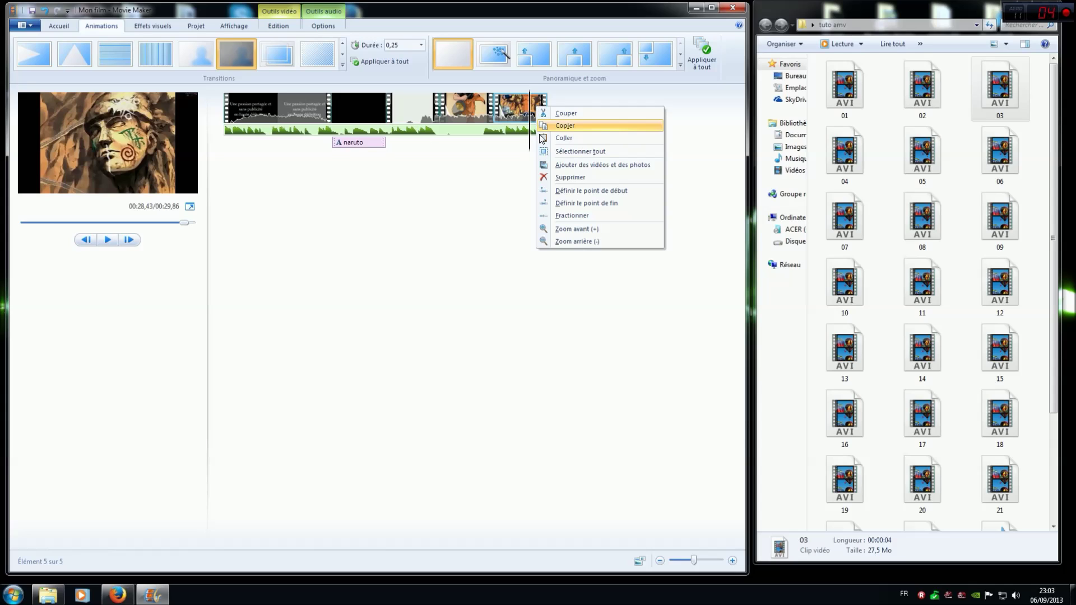
click(583, 203)
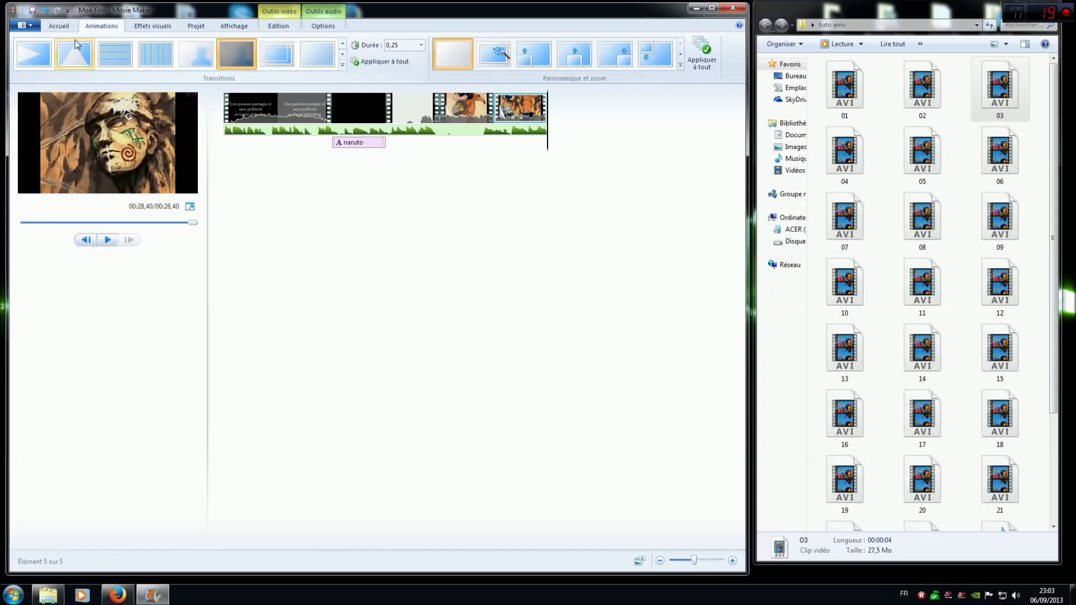
click(59, 26)
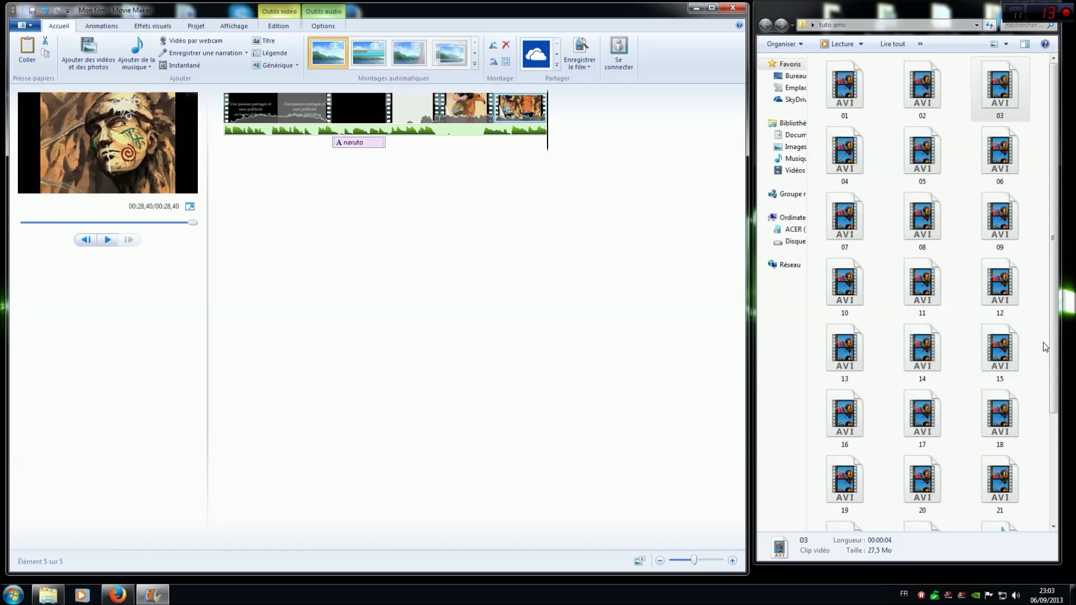
scroll(1045, 346, down, 3)
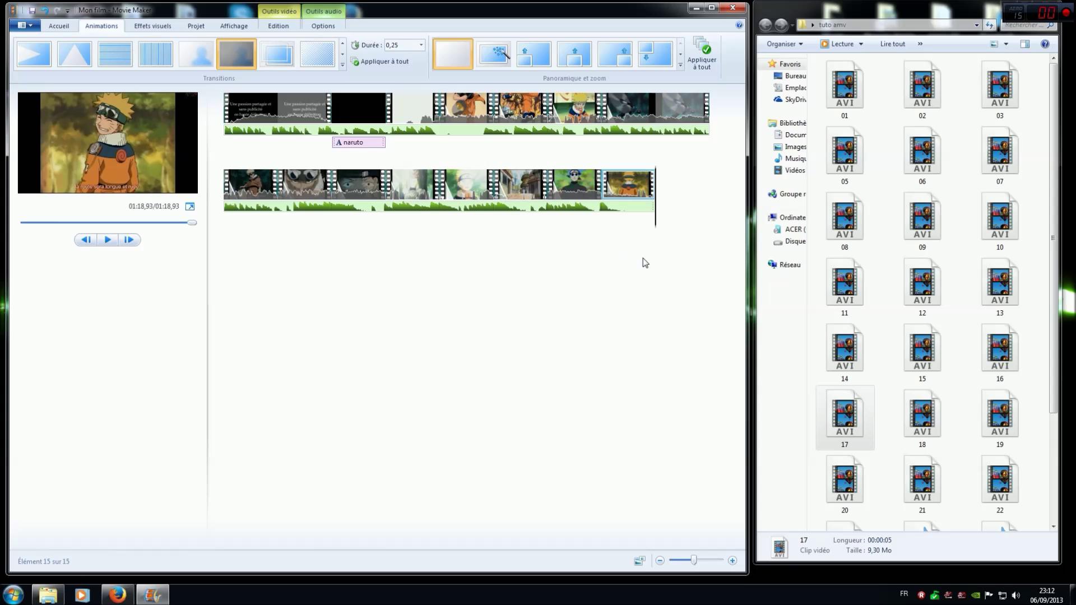
Step: Play the assembled film from the end of the second clip in the lower row and watch it in full screen
drag(655, 224, 329, 219)
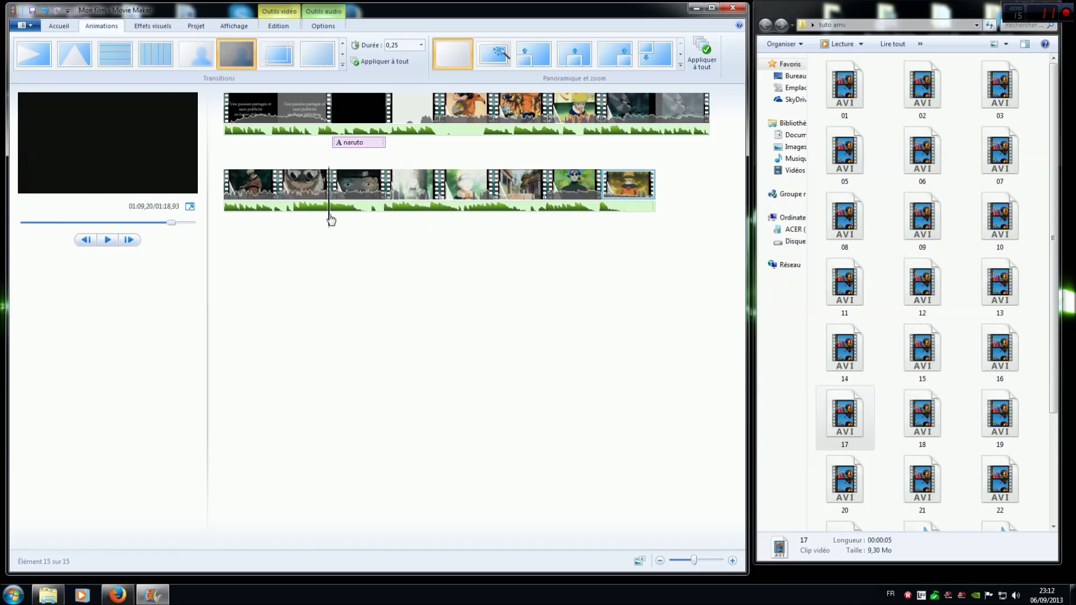
click(106, 240)
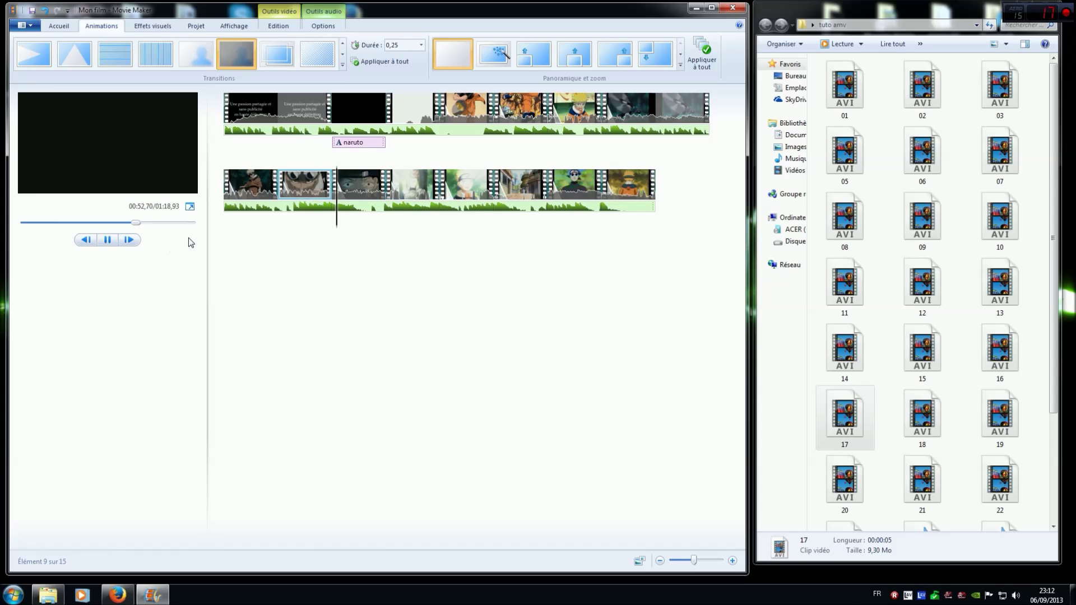
click(189, 208)
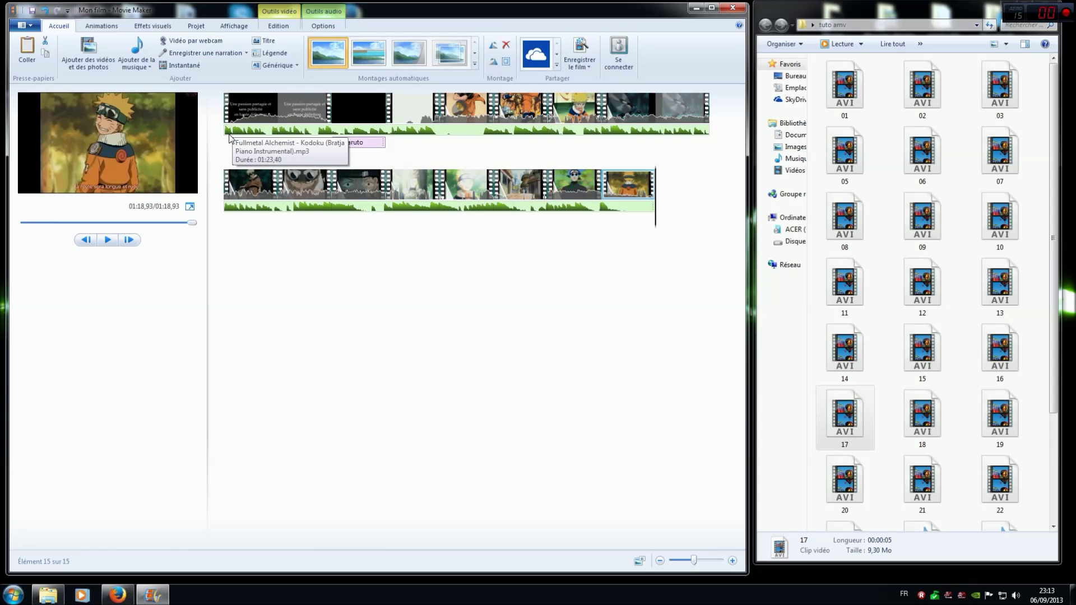
Step: Move the piano music to start at the naruto AMV title, directly after the intro video
drag(233, 132, 334, 145)
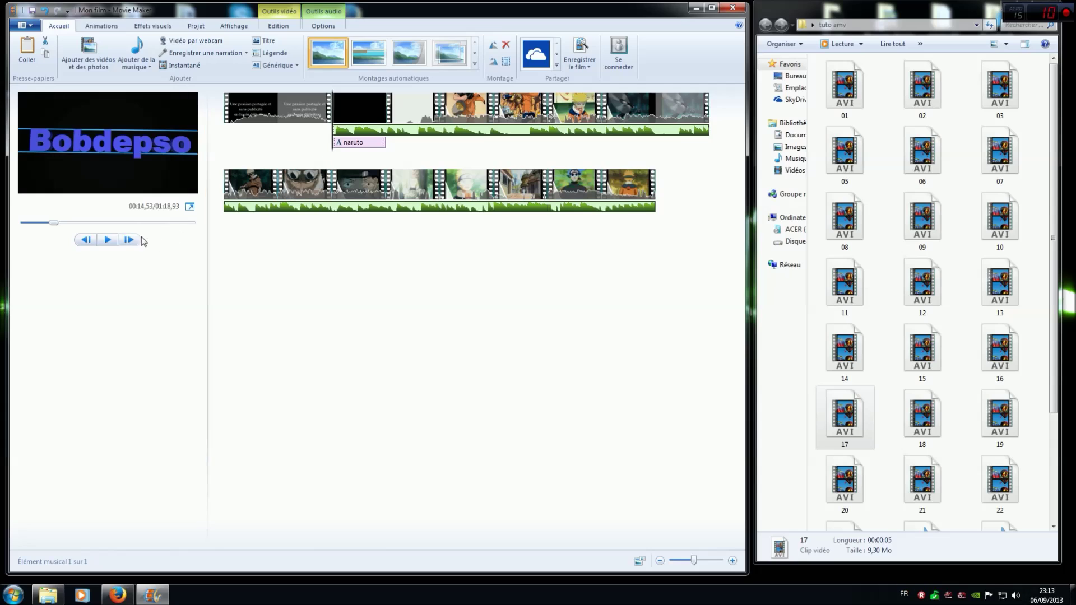
Step: Play the film from the naruto title into the following clip and again near its end to check the music
click(108, 241)
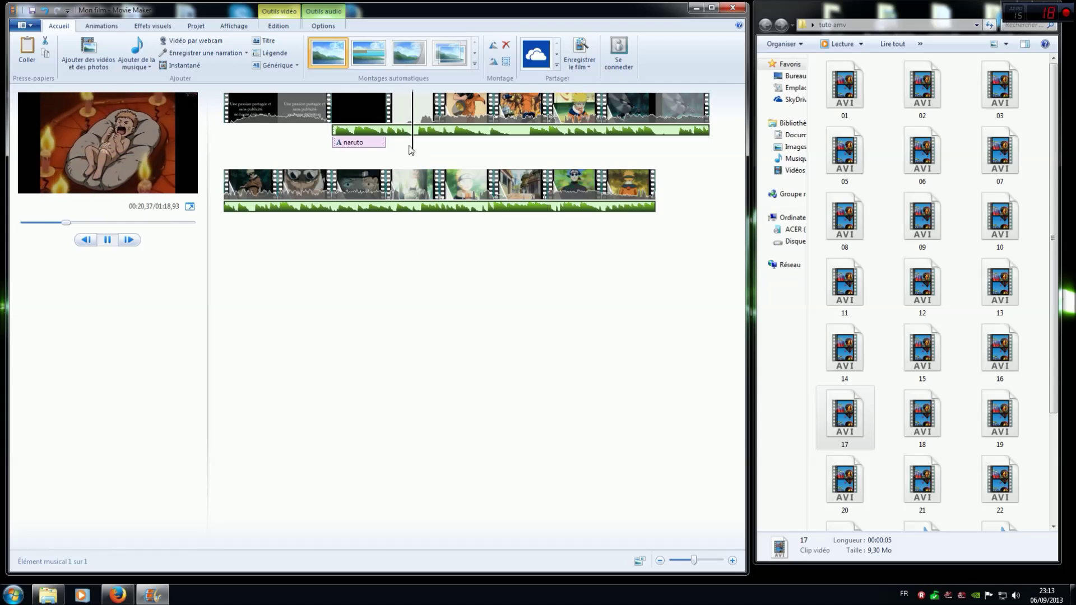
drag(416, 148, 597, 229)
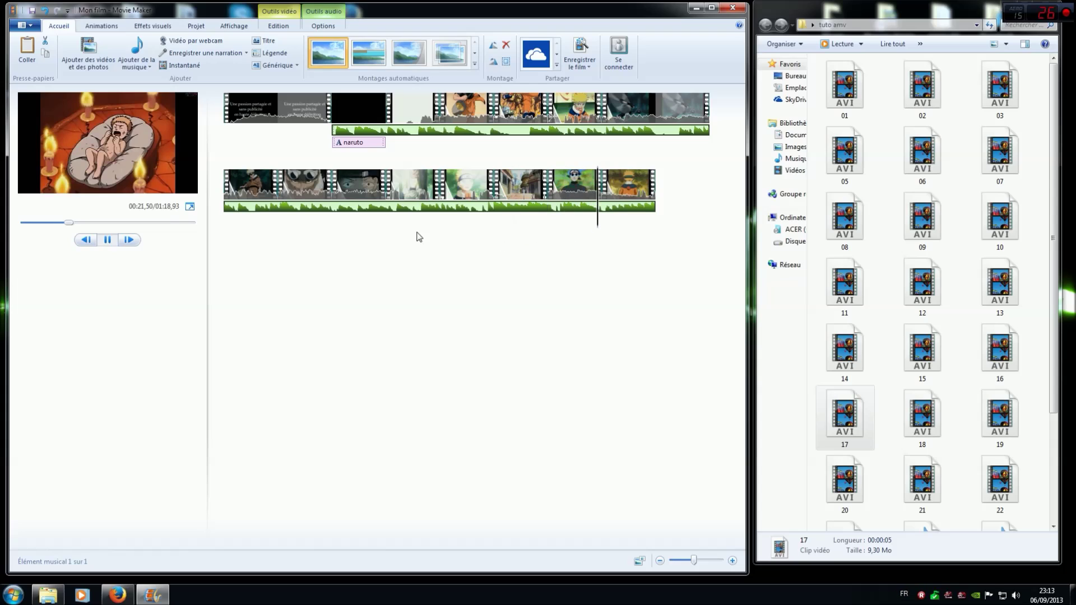
click(108, 240)
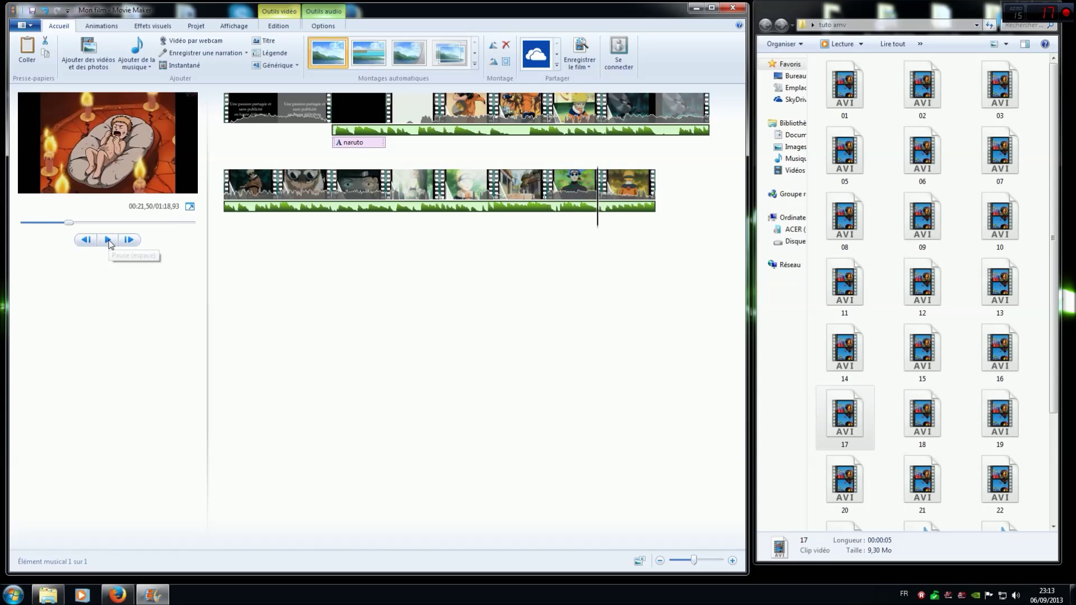
key(space)
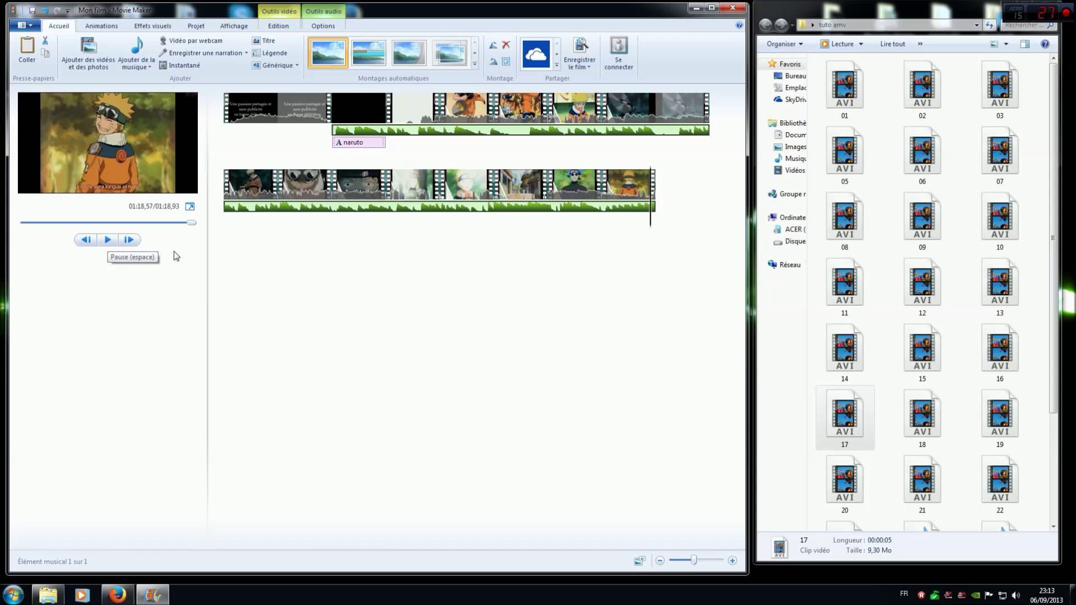
Step: Add the naruto-kakashi-sakura-sasuke picture at the end of the film with a through-black dissolve transition lasting 0,25
click(1054, 422)
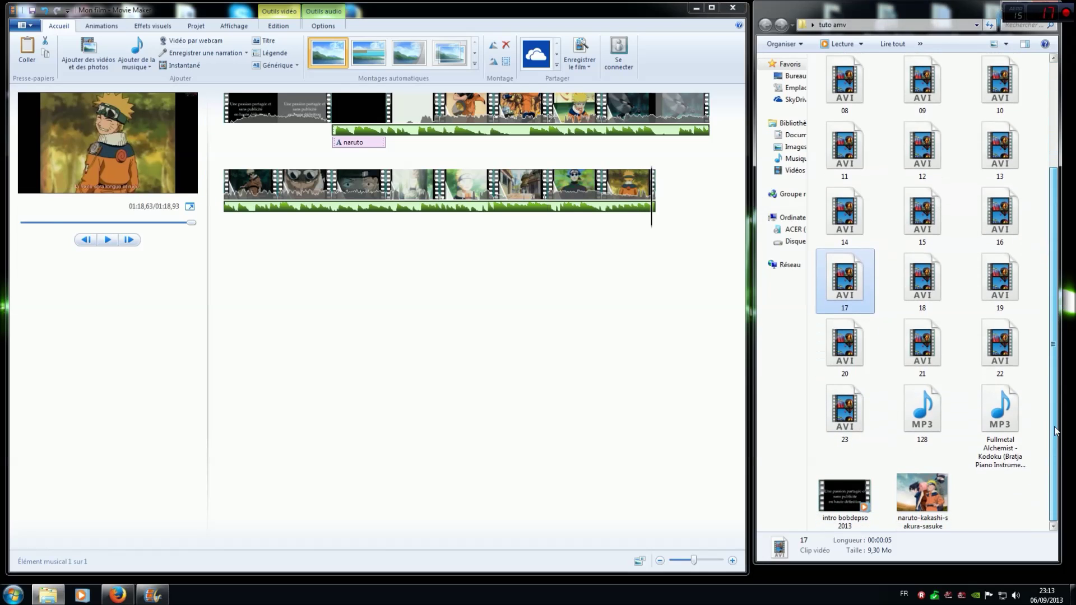
drag(924, 497, 701, 213)
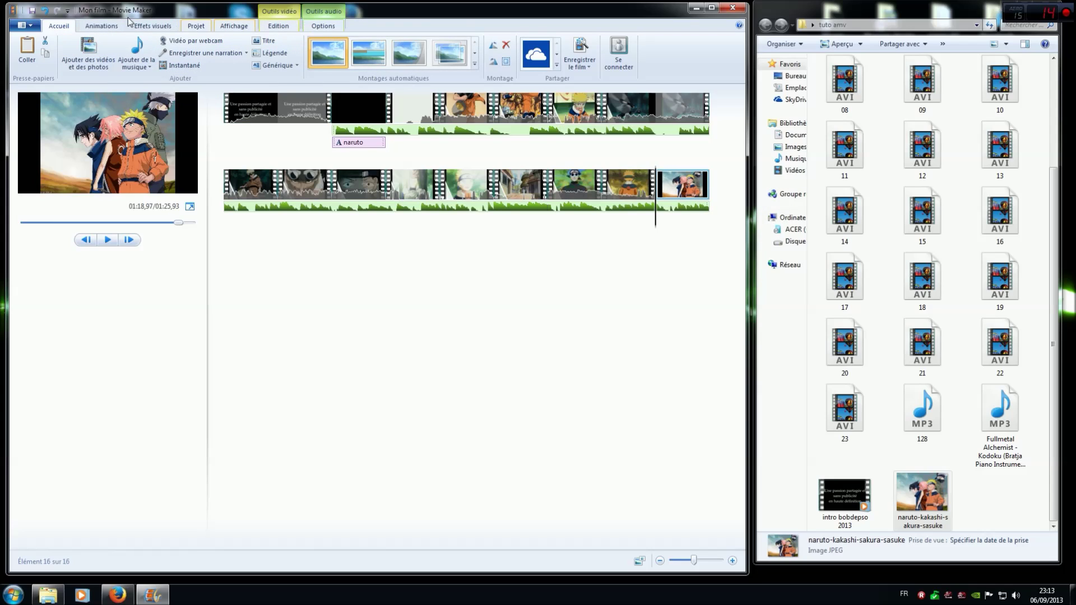
click(101, 25)
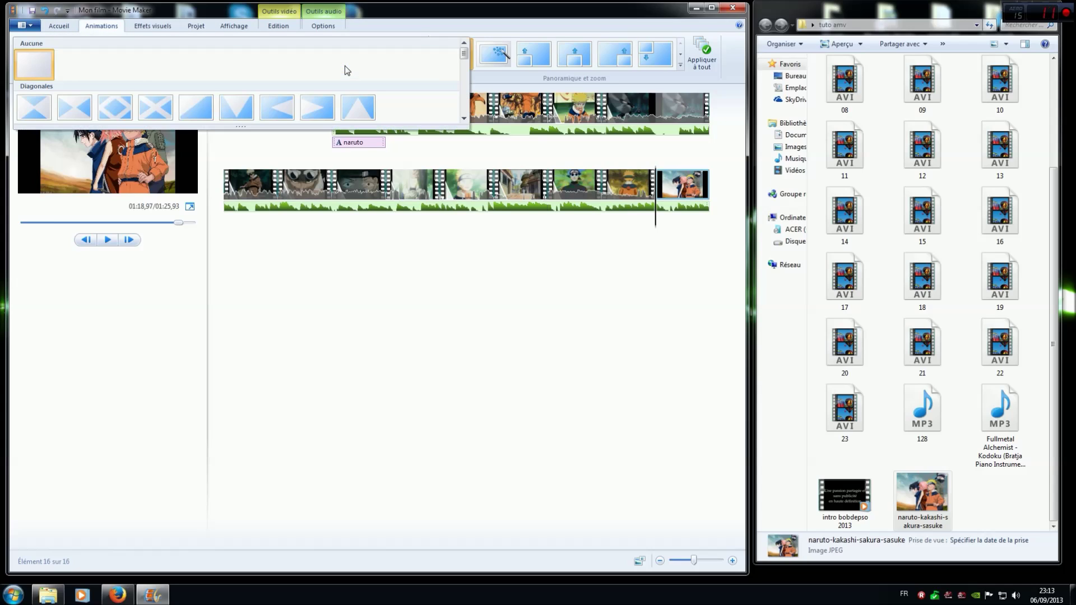
scroll(269, 72, down, 2)
click(176, 56)
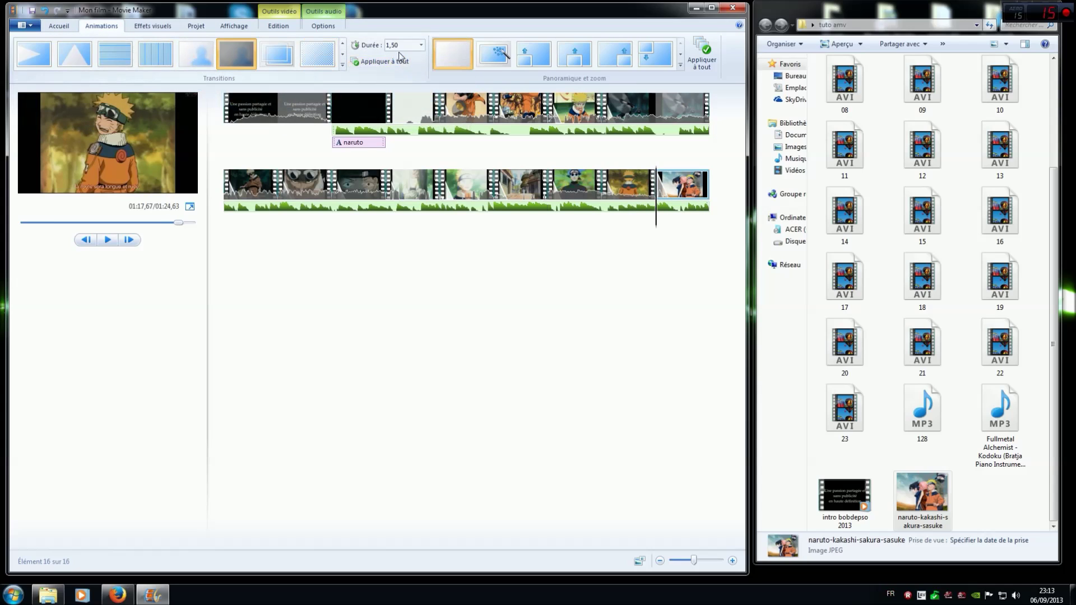
click(421, 44)
click(402, 54)
Step: Play the closing picture and set its end point at about 01:22,83
click(87, 236)
click(107, 240)
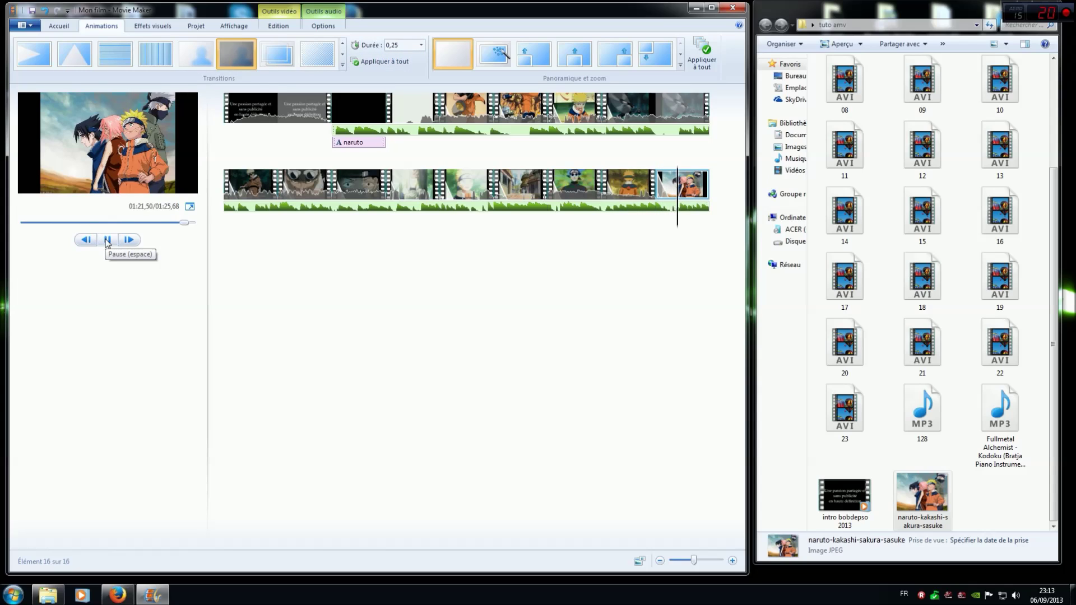
click(110, 241)
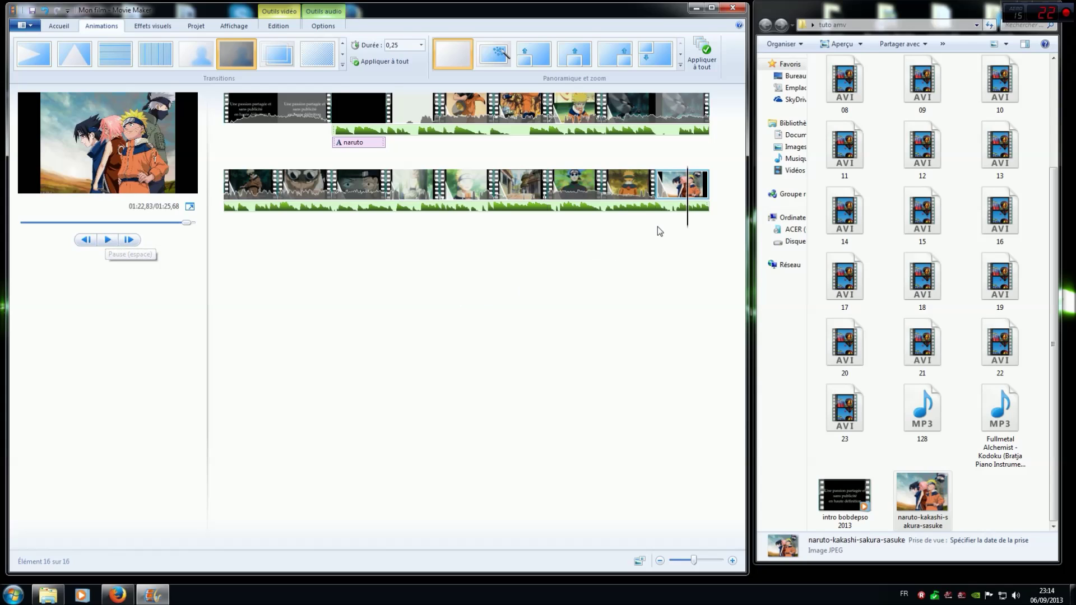
right_click(693, 183)
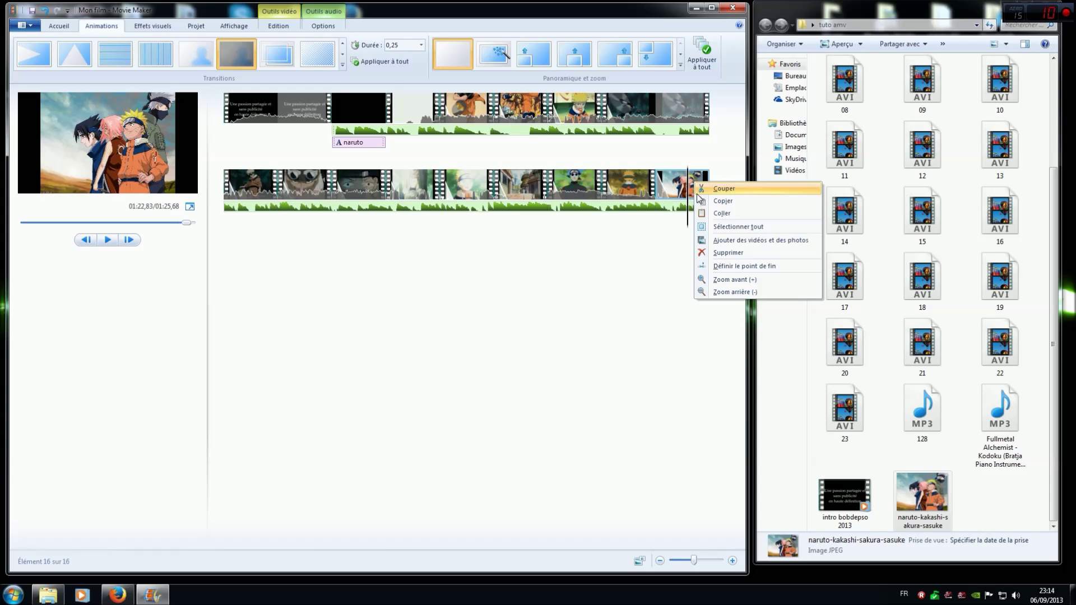
click(721, 266)
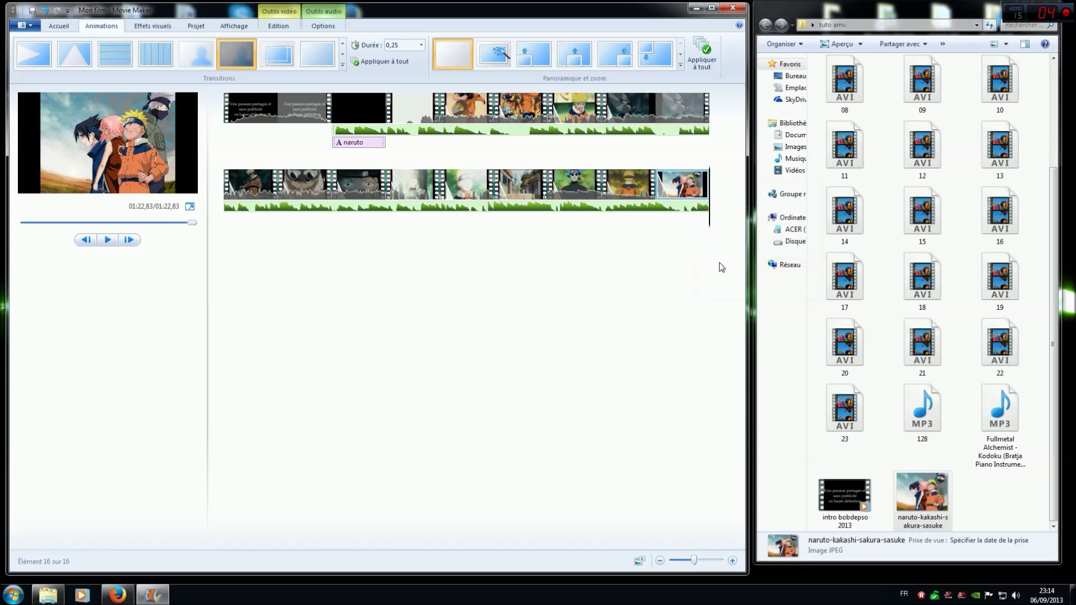
Step: Set the piano music's fade-out to Moyenne and play the film's ending to check it
drag(710, 226, 616, 231)
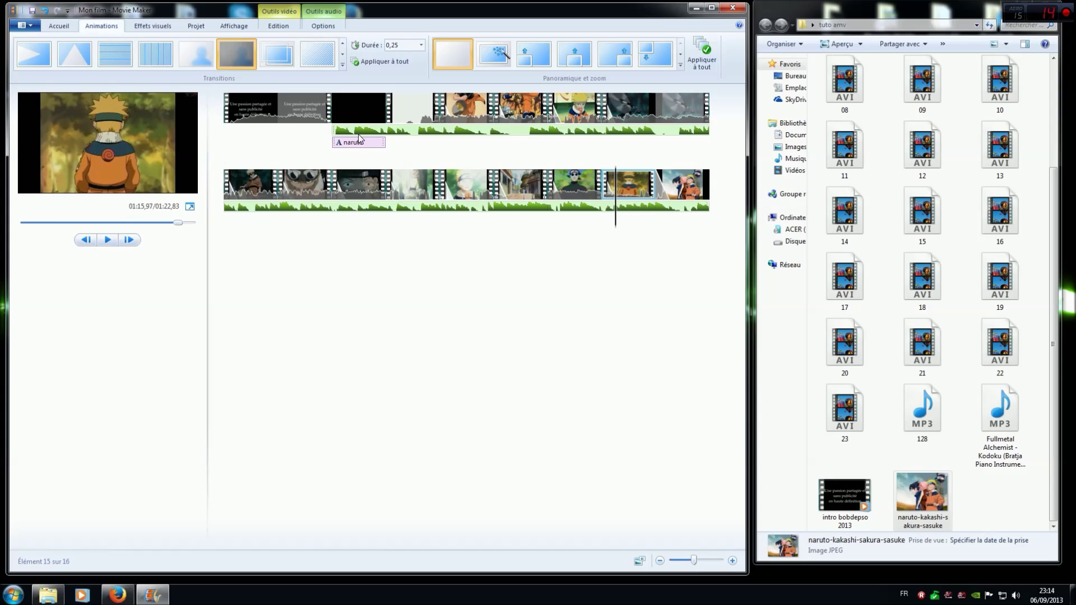
click(107, 240)
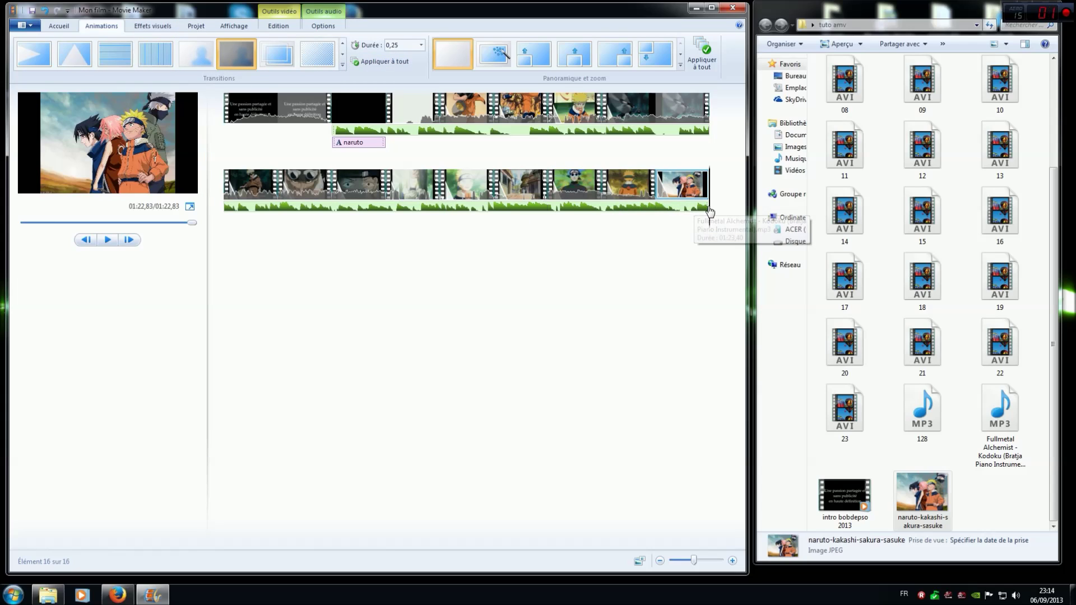
click(324, 26)
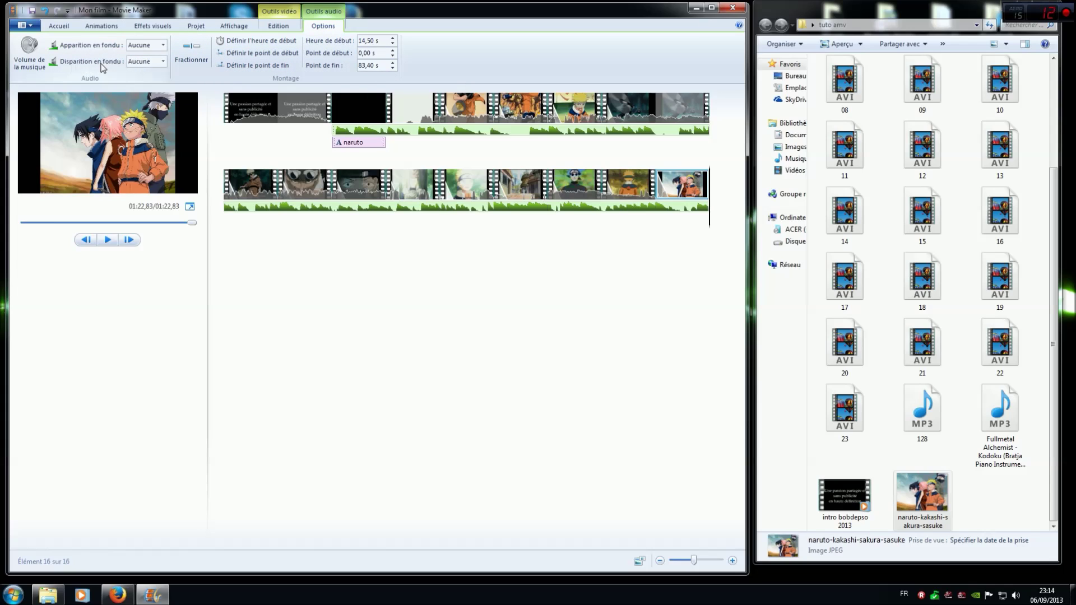
click(163, 61)
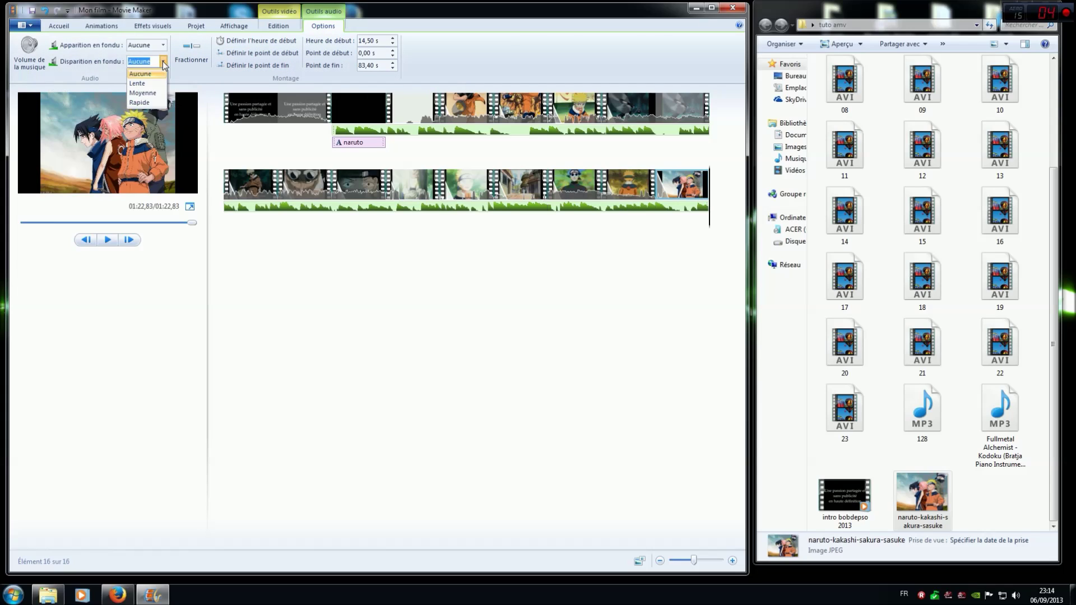
click(145, 93)
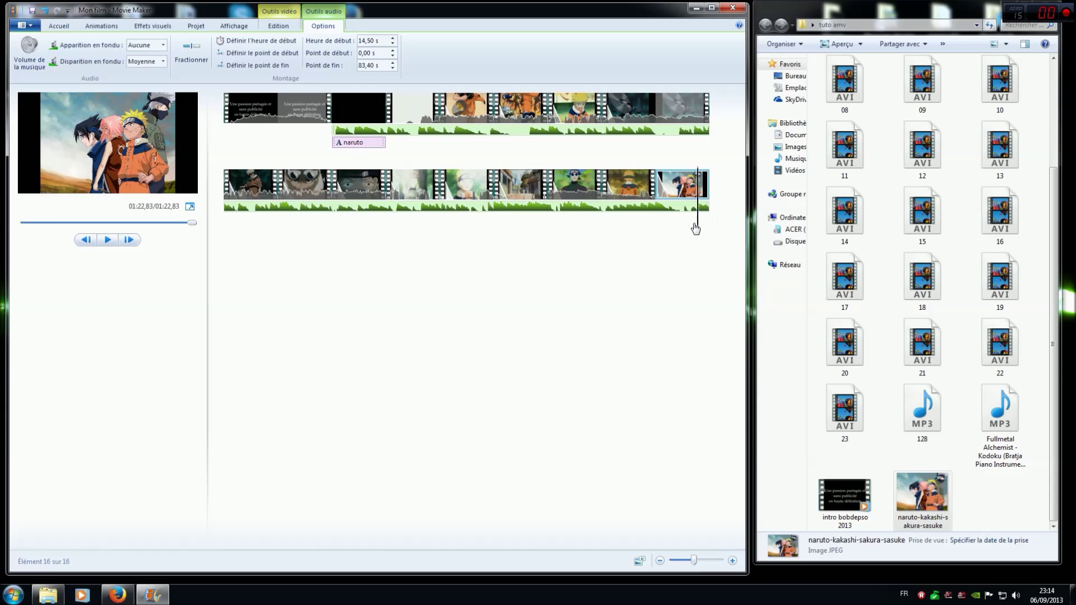
click(610, 207)
click(108, 240)
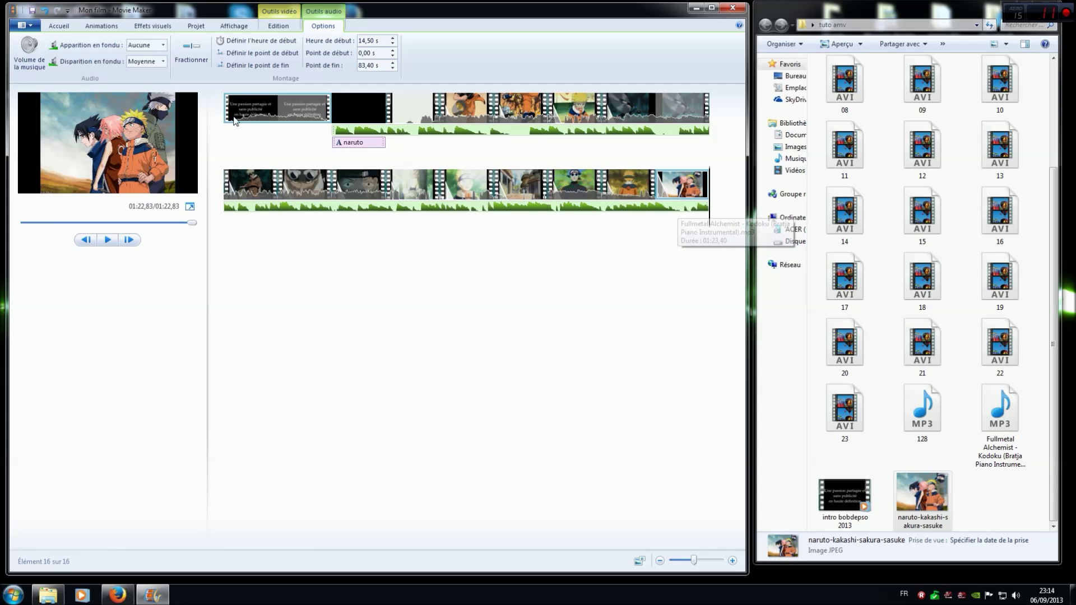
Step: Export the film to the desktop as naruto amv in MPEG-4/H.264, using the "Pour affichage haute définition" setting
click(708, 10)
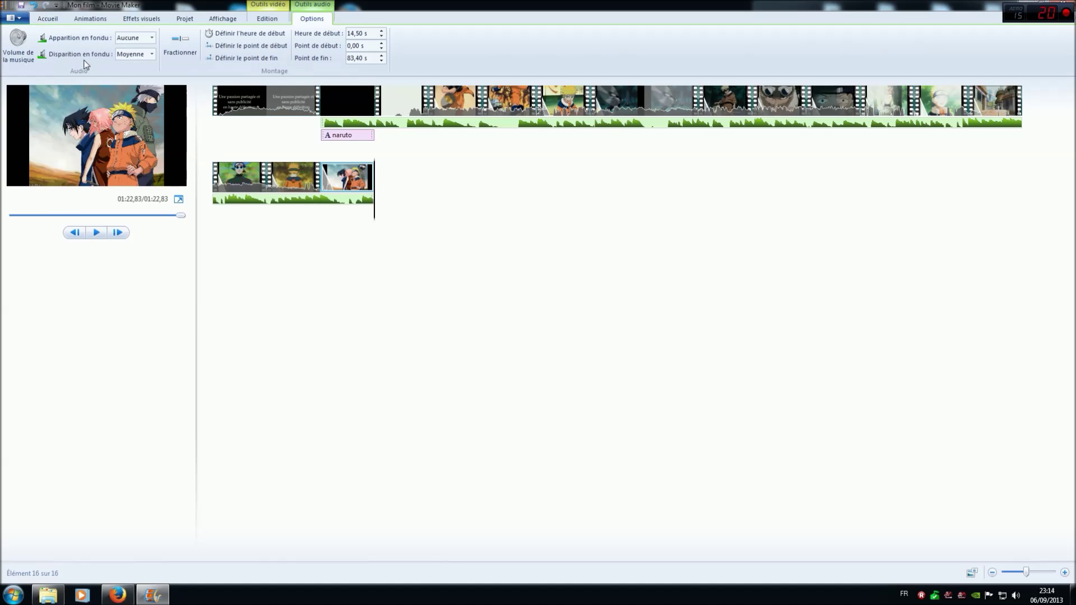
click(39, 21)
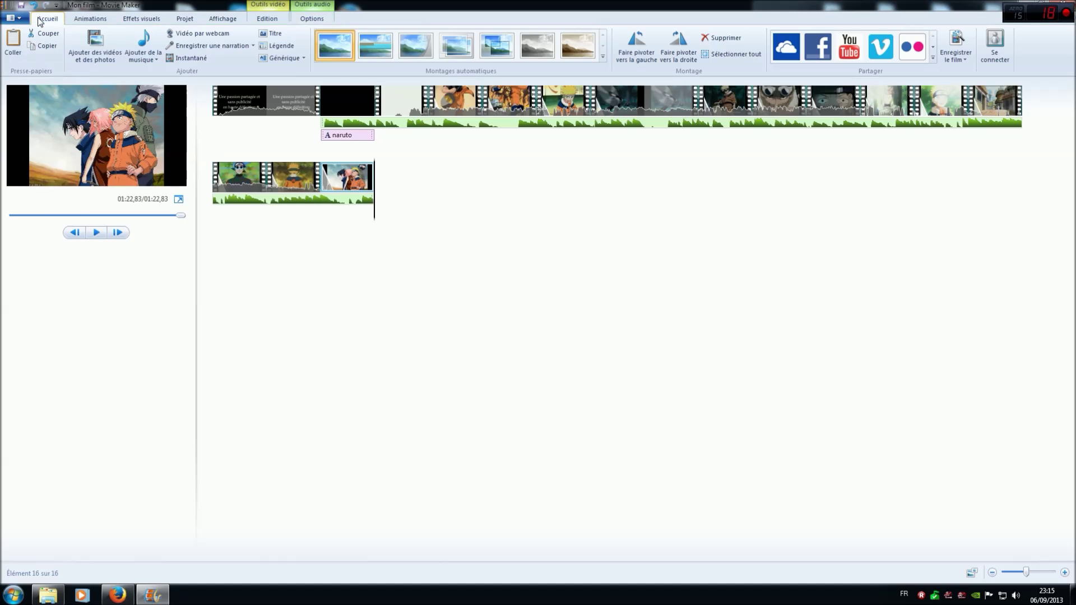
click(966, 57)
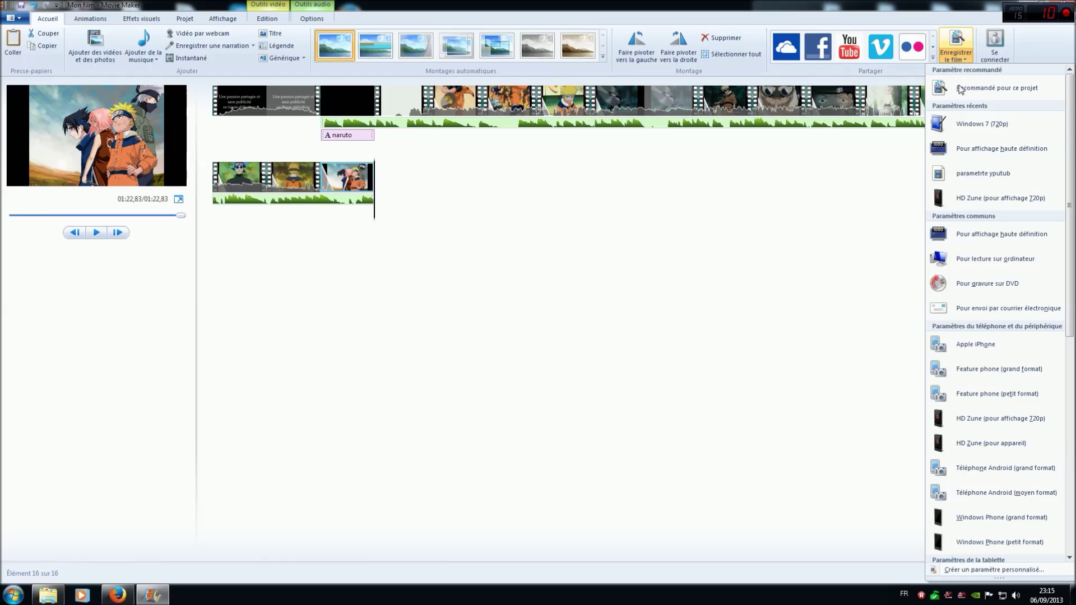
click(972, 150)
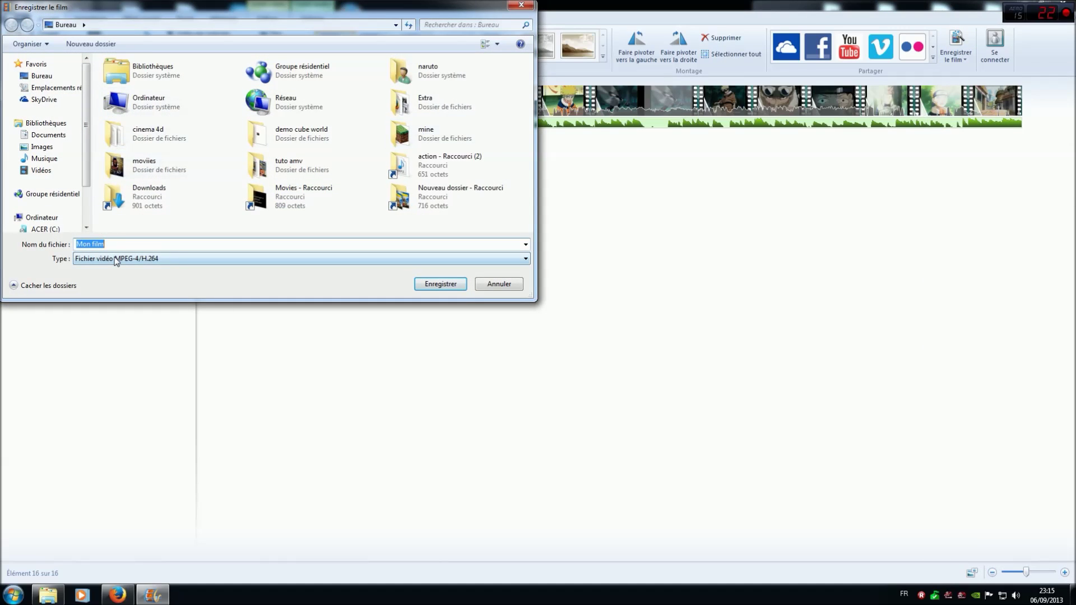
text(n)
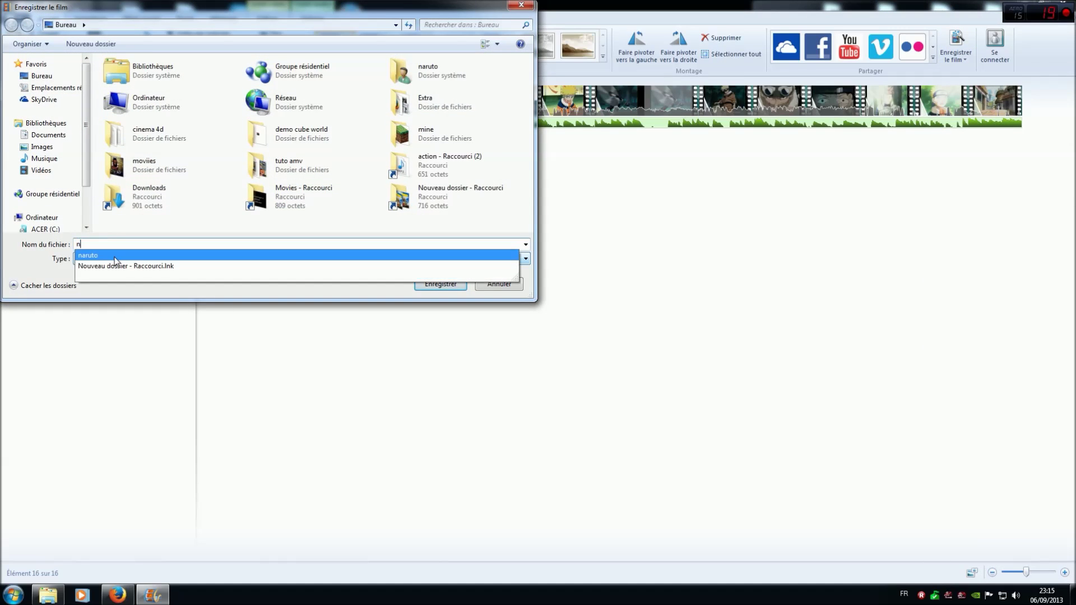
text(aruto amv)
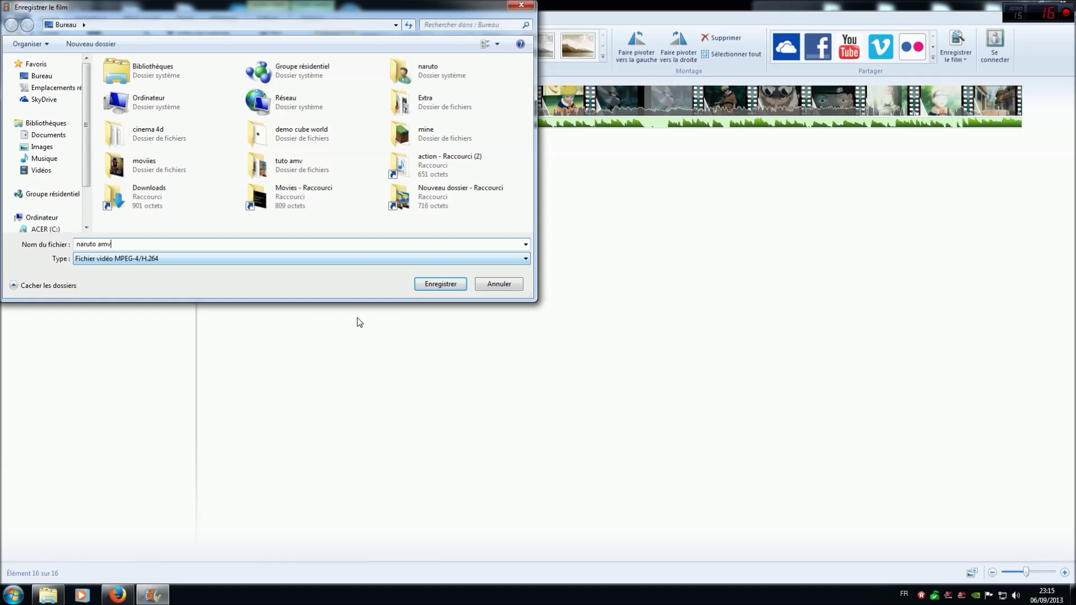
click(440, 284)
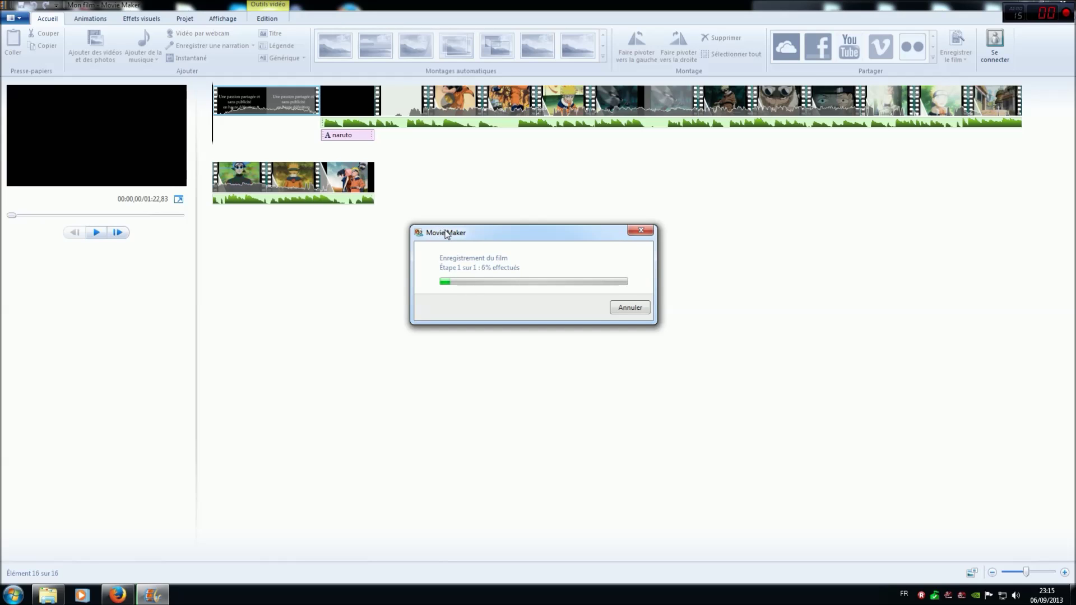
drag(447, 234, 431, 251)
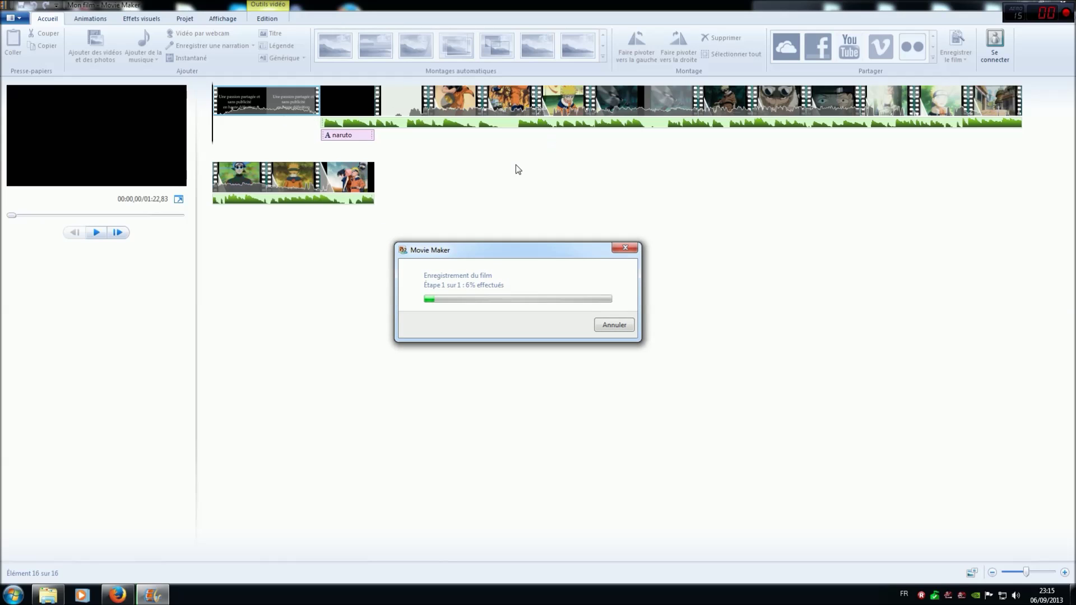